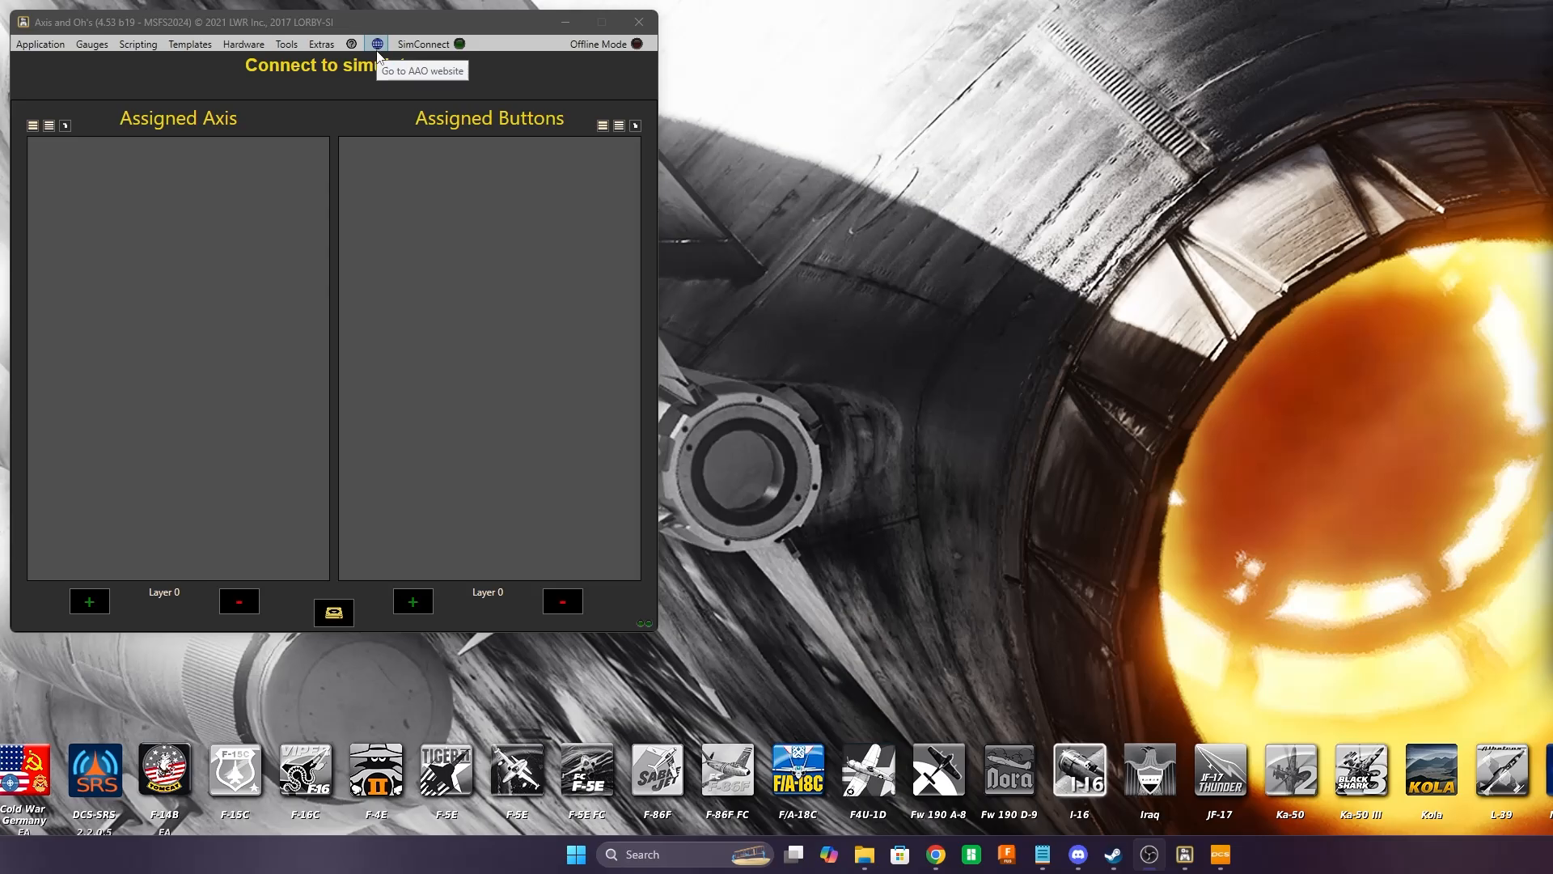
Switch to Chrome and show the AxisAndOhs demo version section of the Downloads page
mouse_move(936, 865)
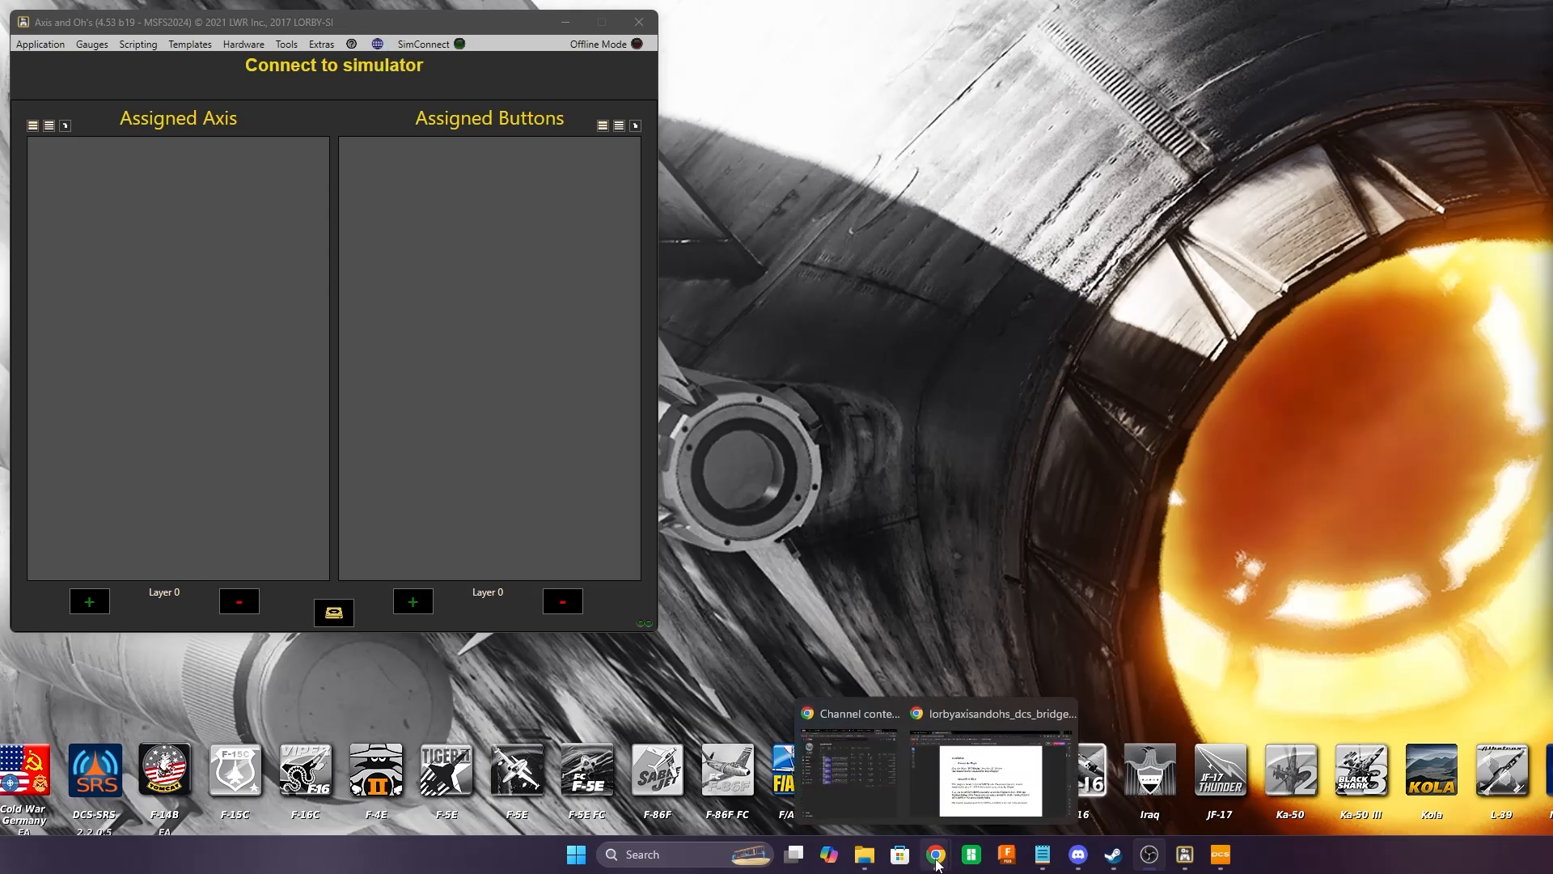
left_click(991, 774)
left_click(160, 24)
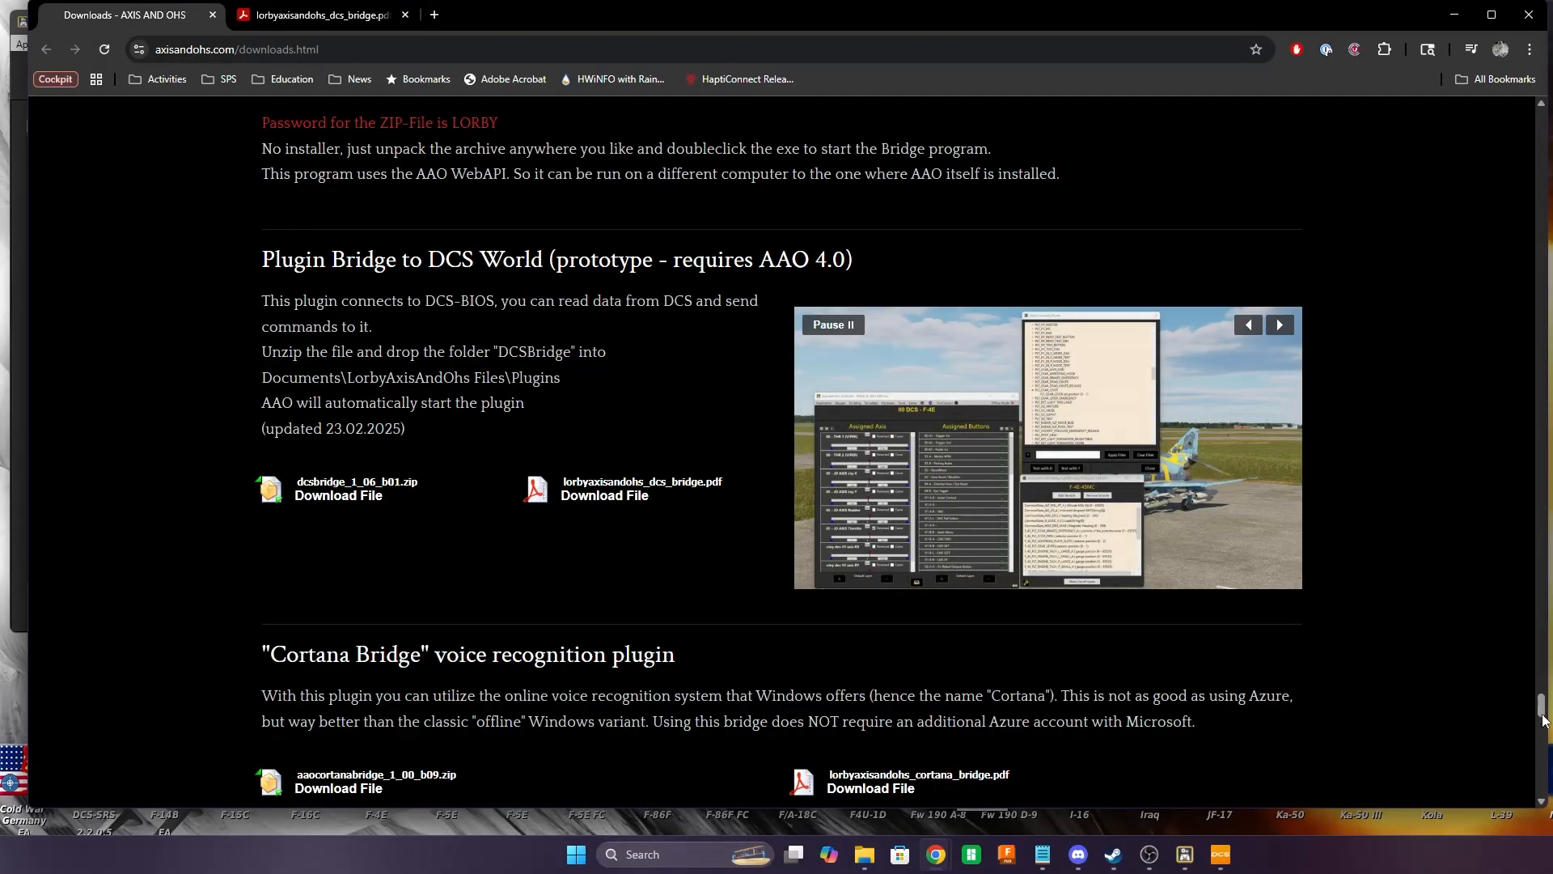
left_click_drag(1541, 704, 1541, 122)
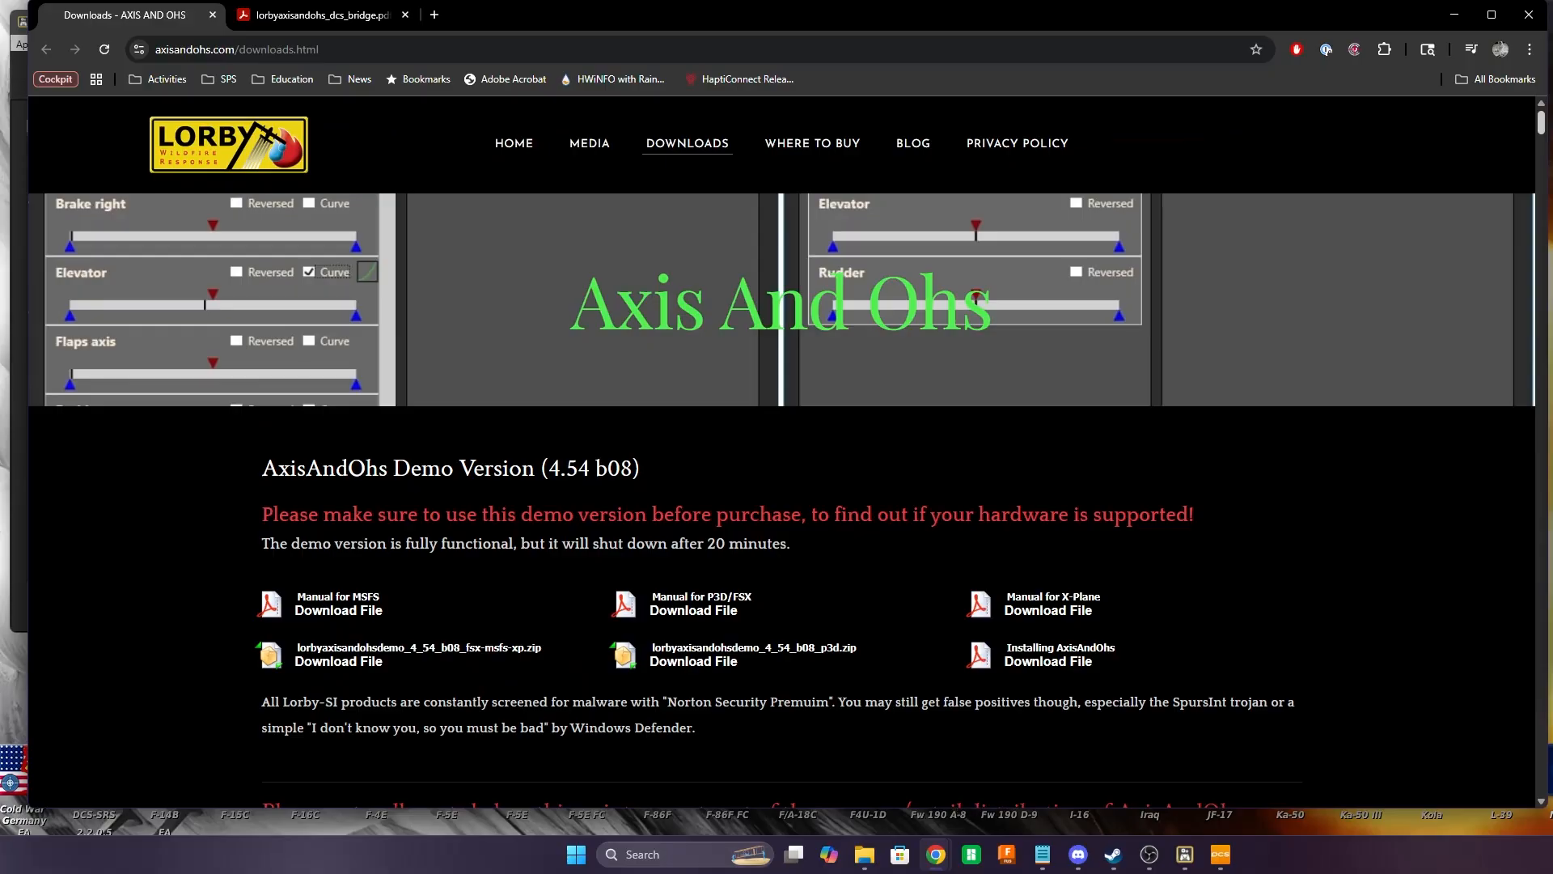
Look through the Downloads page for the Plugin Bridge to DCS World section and its download files
scroll(781, 451, "down", 6)
scroll(781, 451, "up", 7)
scroll(782, 451, "down", 6)
scroll(781, 451, "up", 6)
scroll(781, 451, "down", 15)
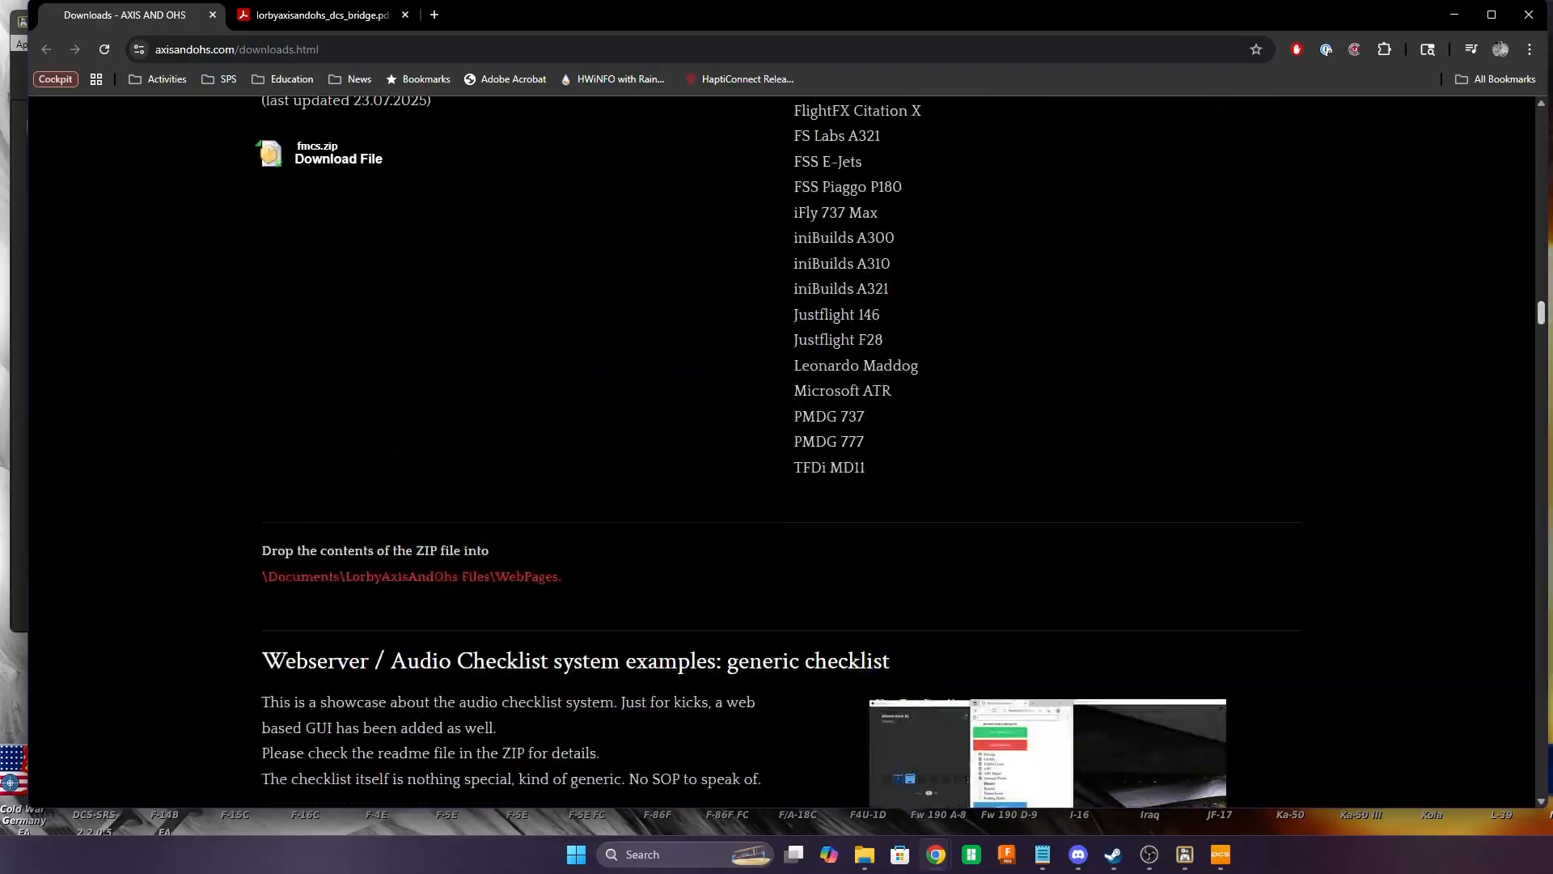
scroll(781, 452, "down", 20)
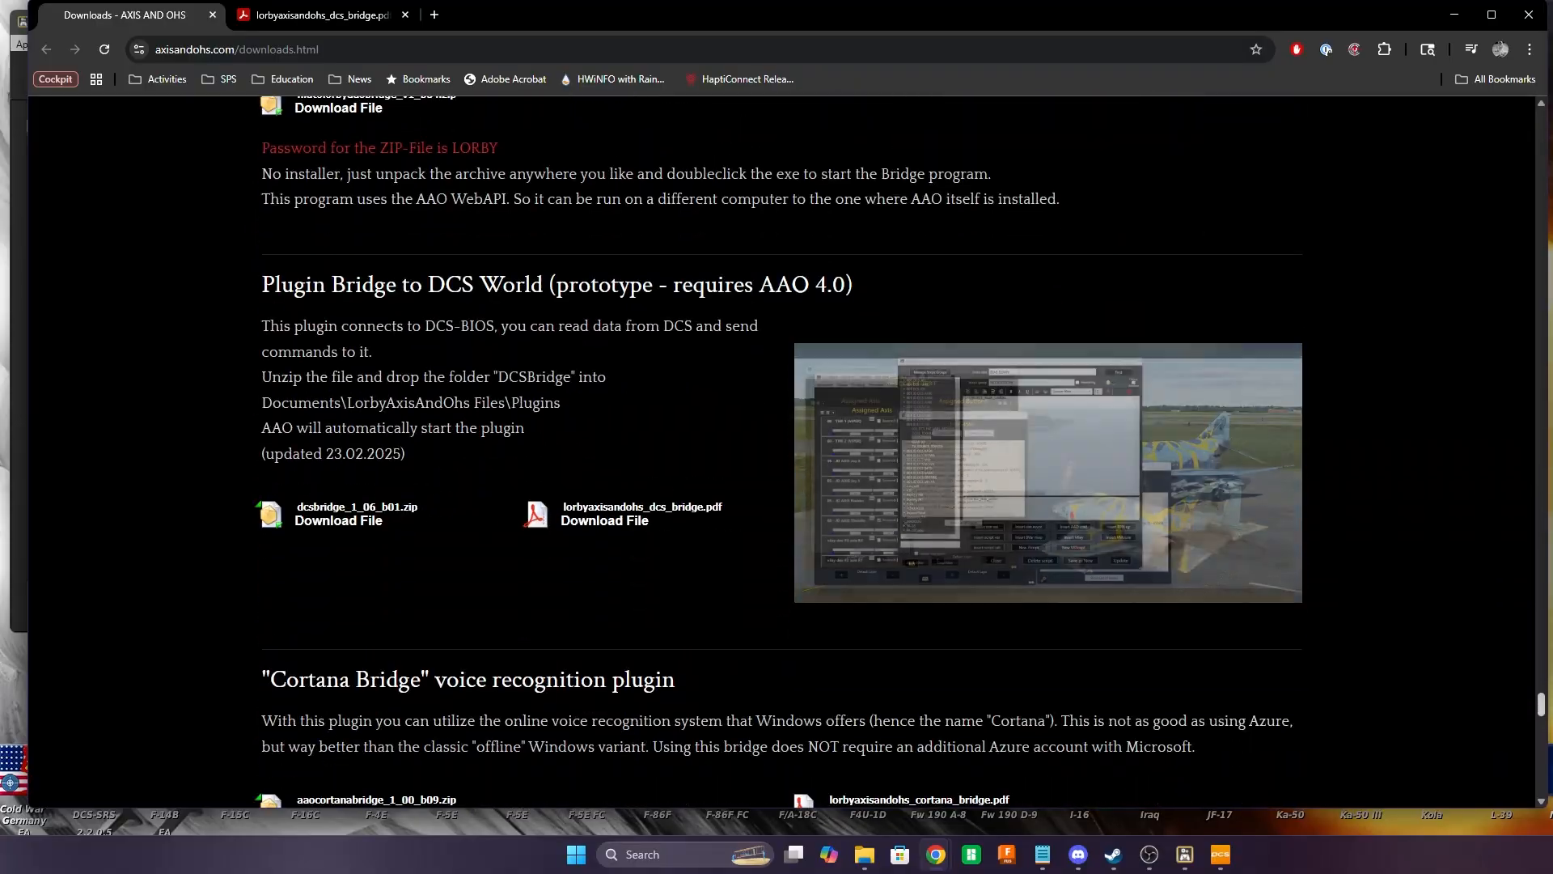
scroll(782, 451, "down", 5)
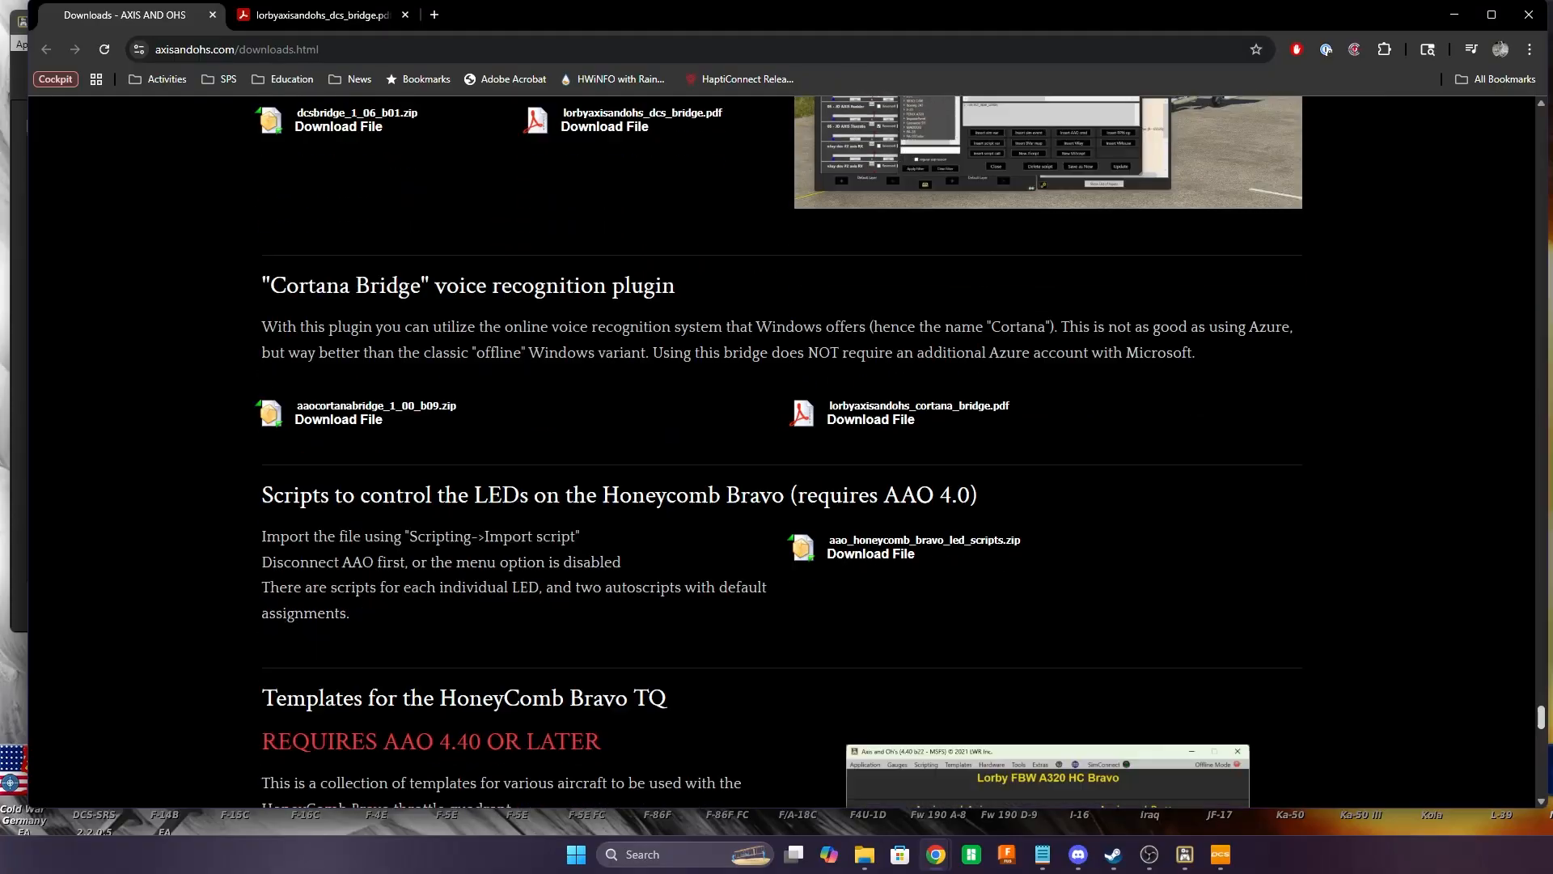
scroll(781, 452, "down", 15)
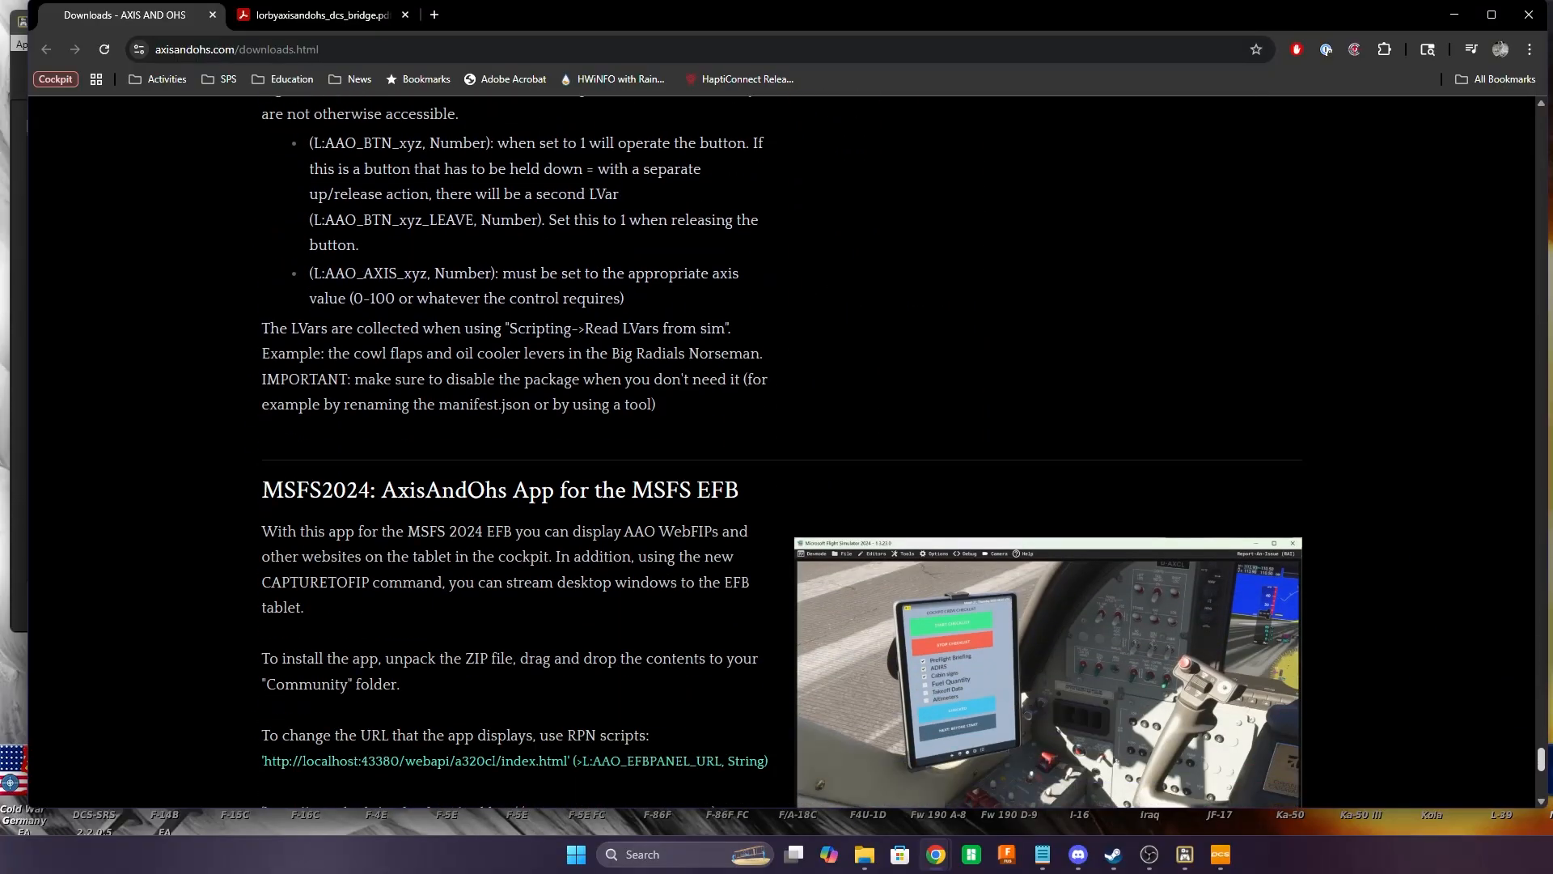
scroll(781, 451, "down", 3)
scroll(781, 452, "up", 15)
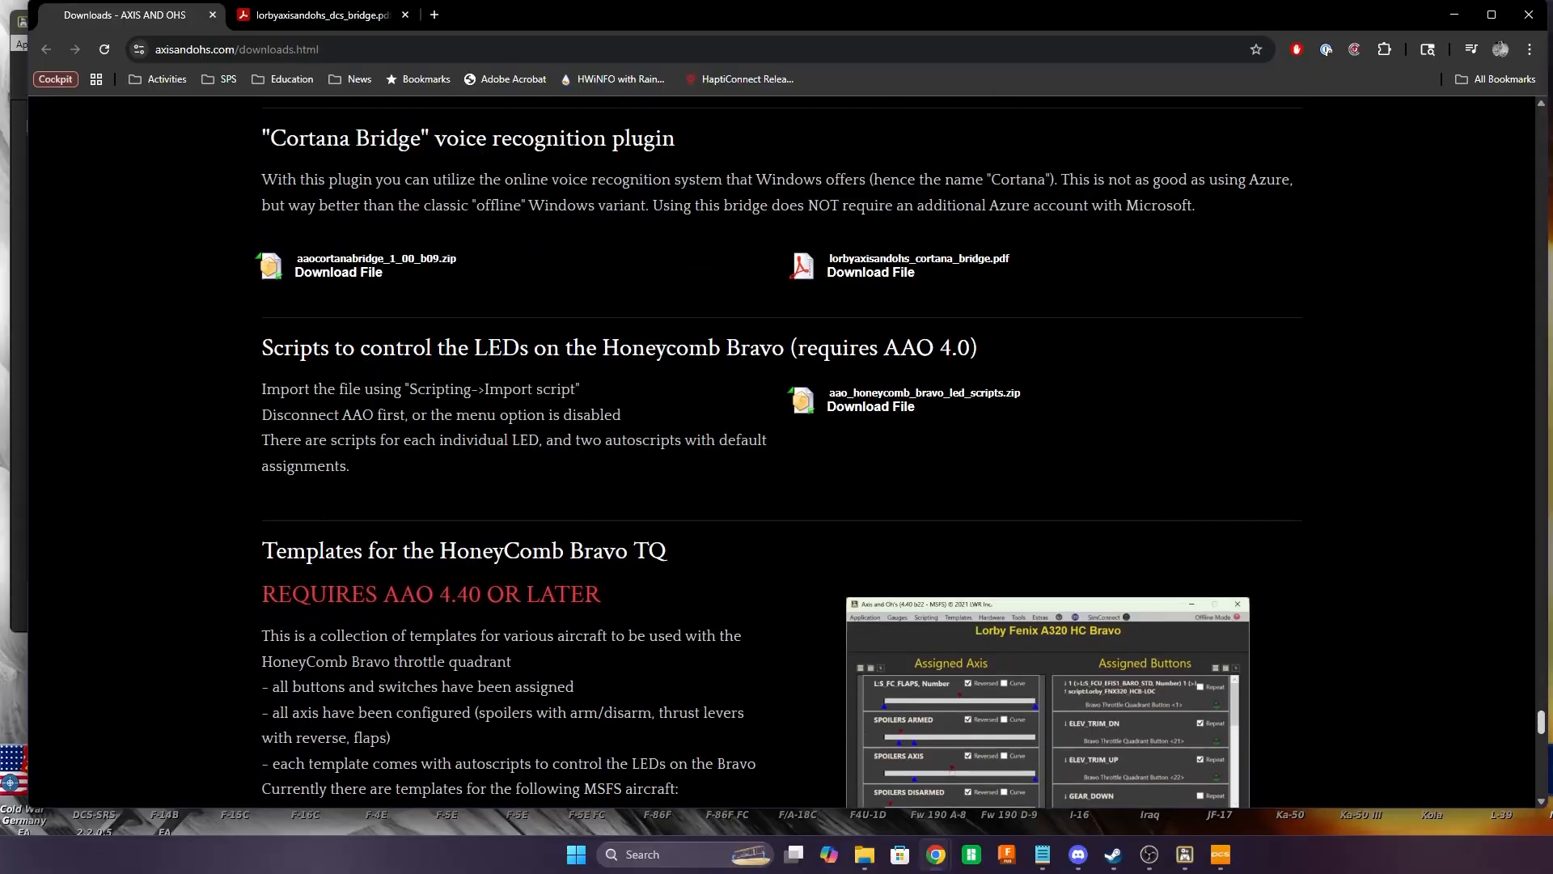
scroll(1162, 598, "up", 7)
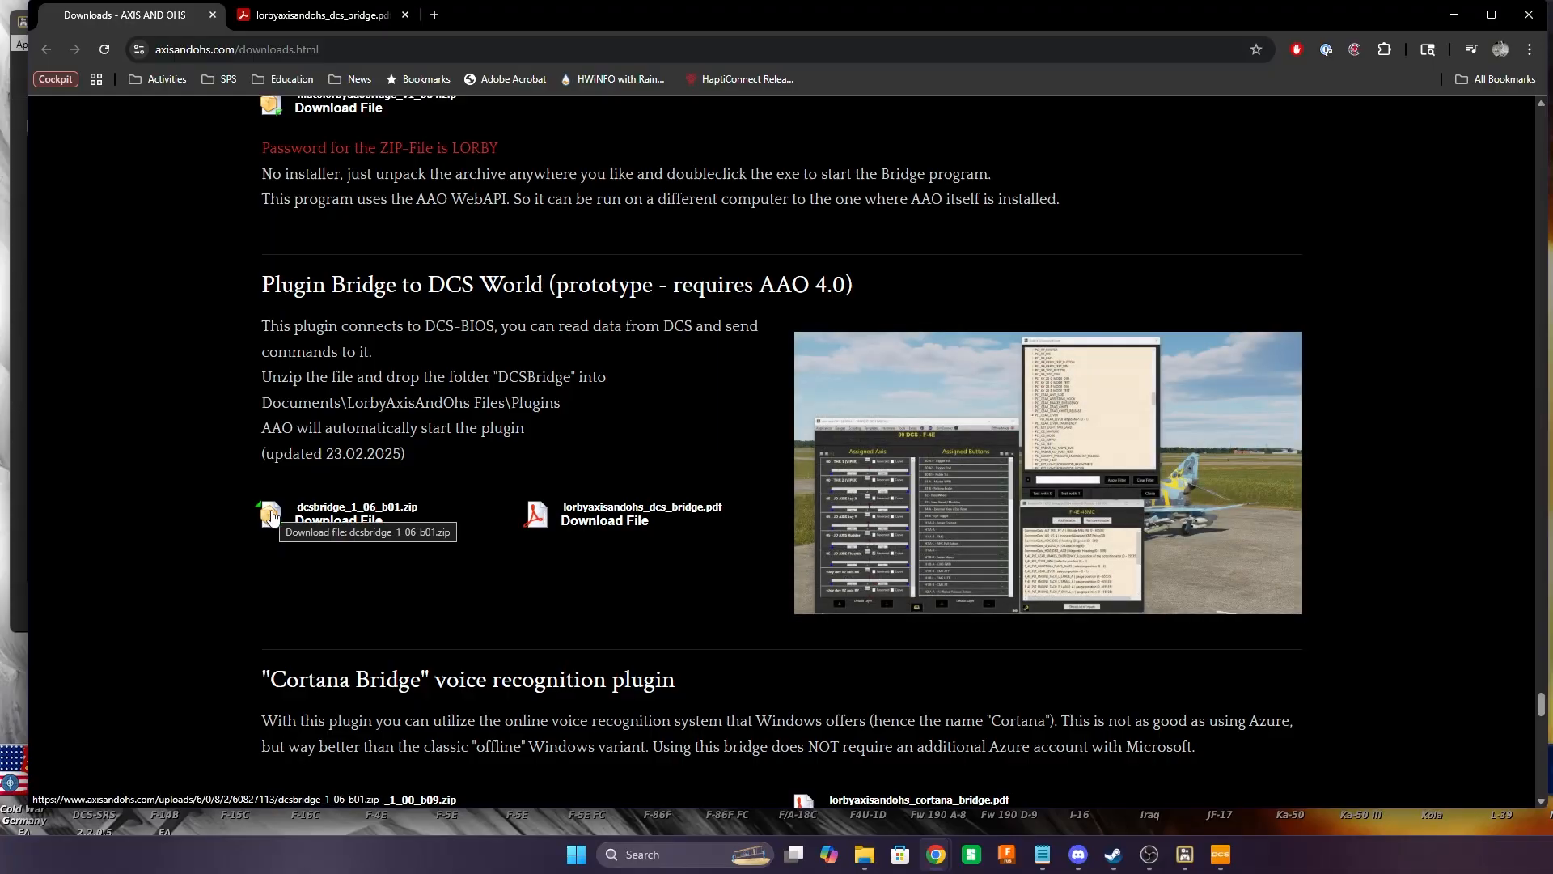
Switch to File Explorer and open lorby_aao_dcsbridge_1_06_b01.zip in the DCS World folder to view its contents
left_click(864, 854)
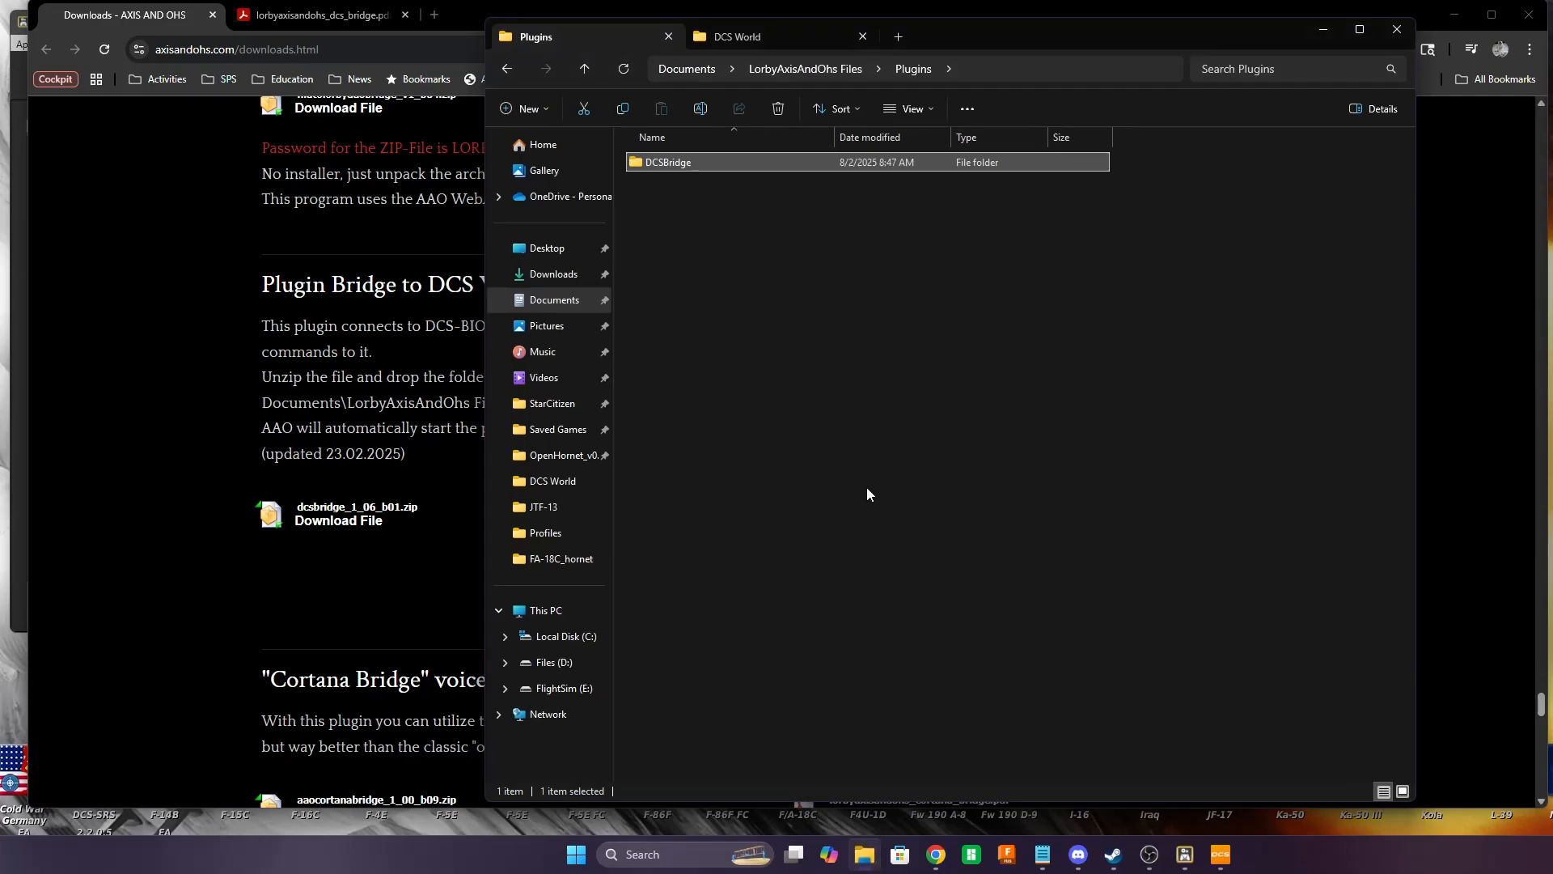
left_click(737, 37)
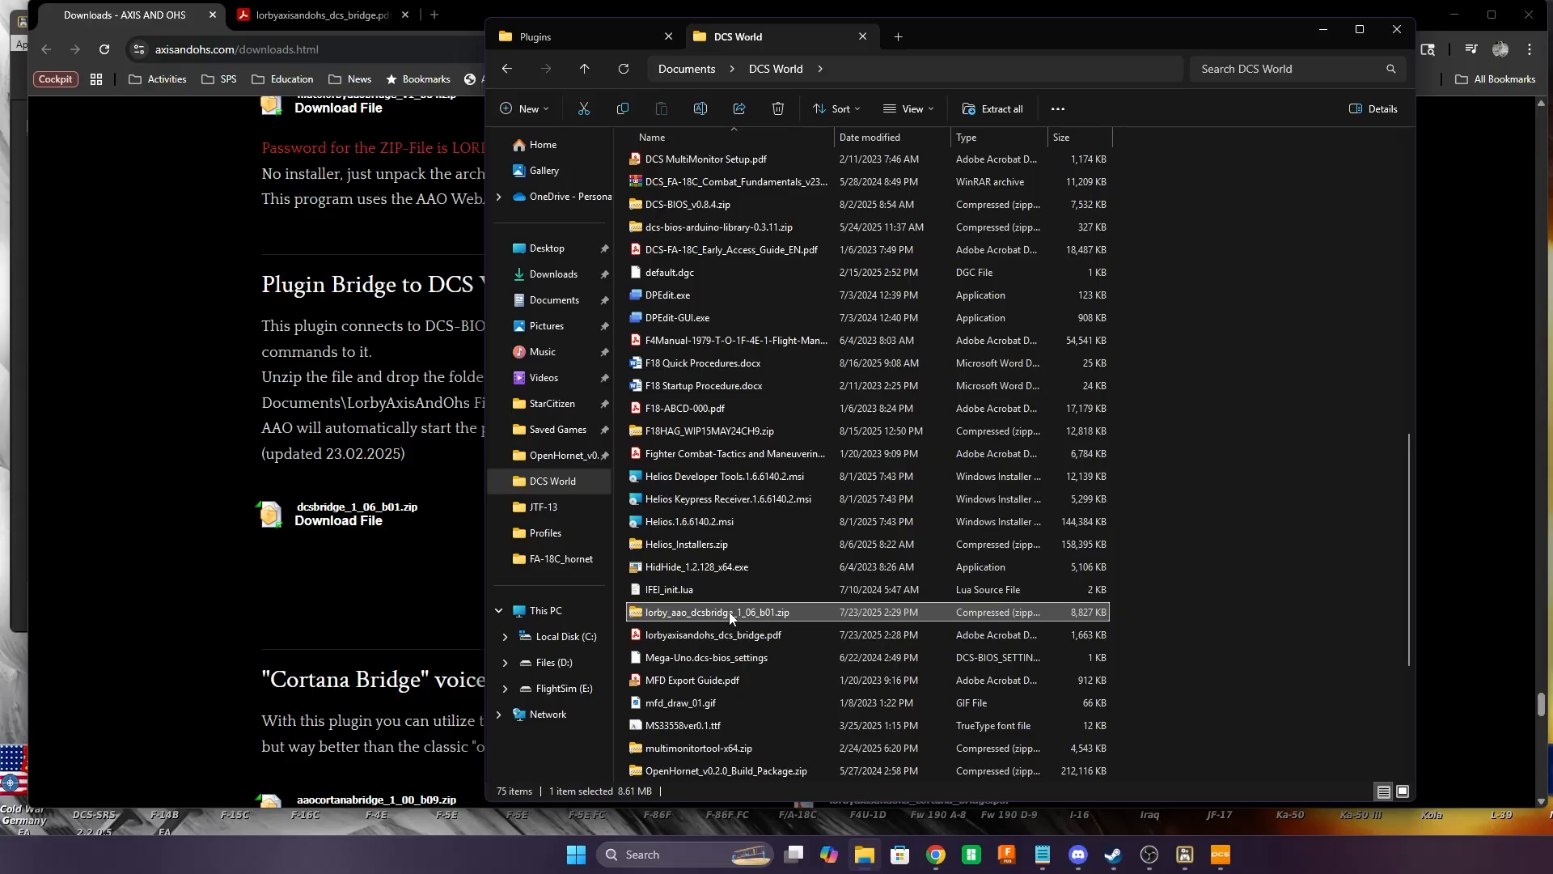
double_click(729, 616)
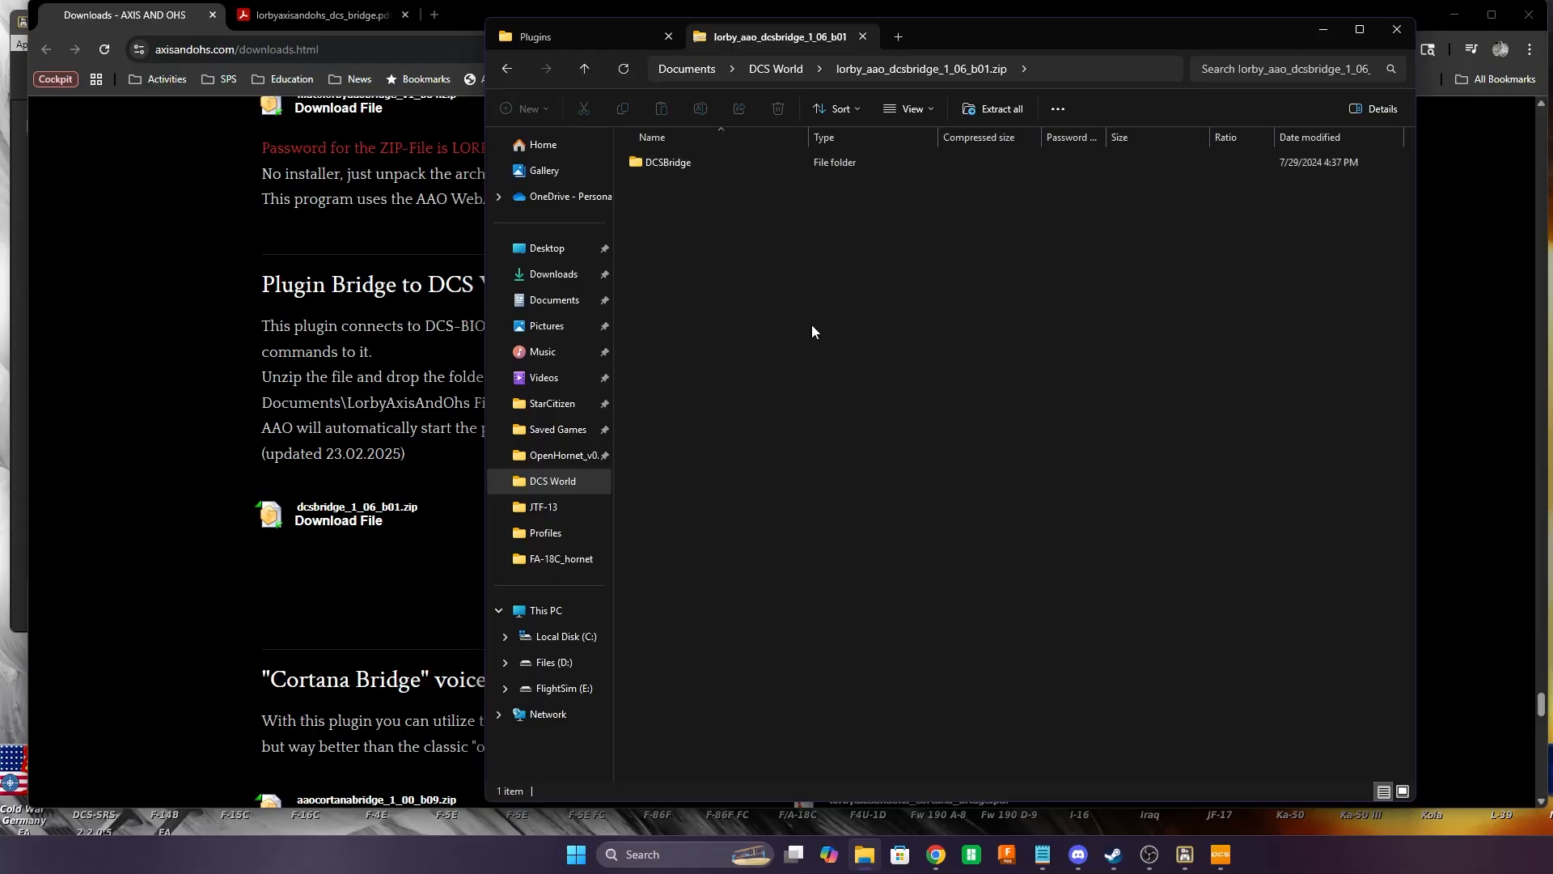
Inspect the DCSBridge folder in LorbyAxisAndOhs Files\Plugins, then clear File Explorer and Chrome off the desktop
left_click(603, 31)
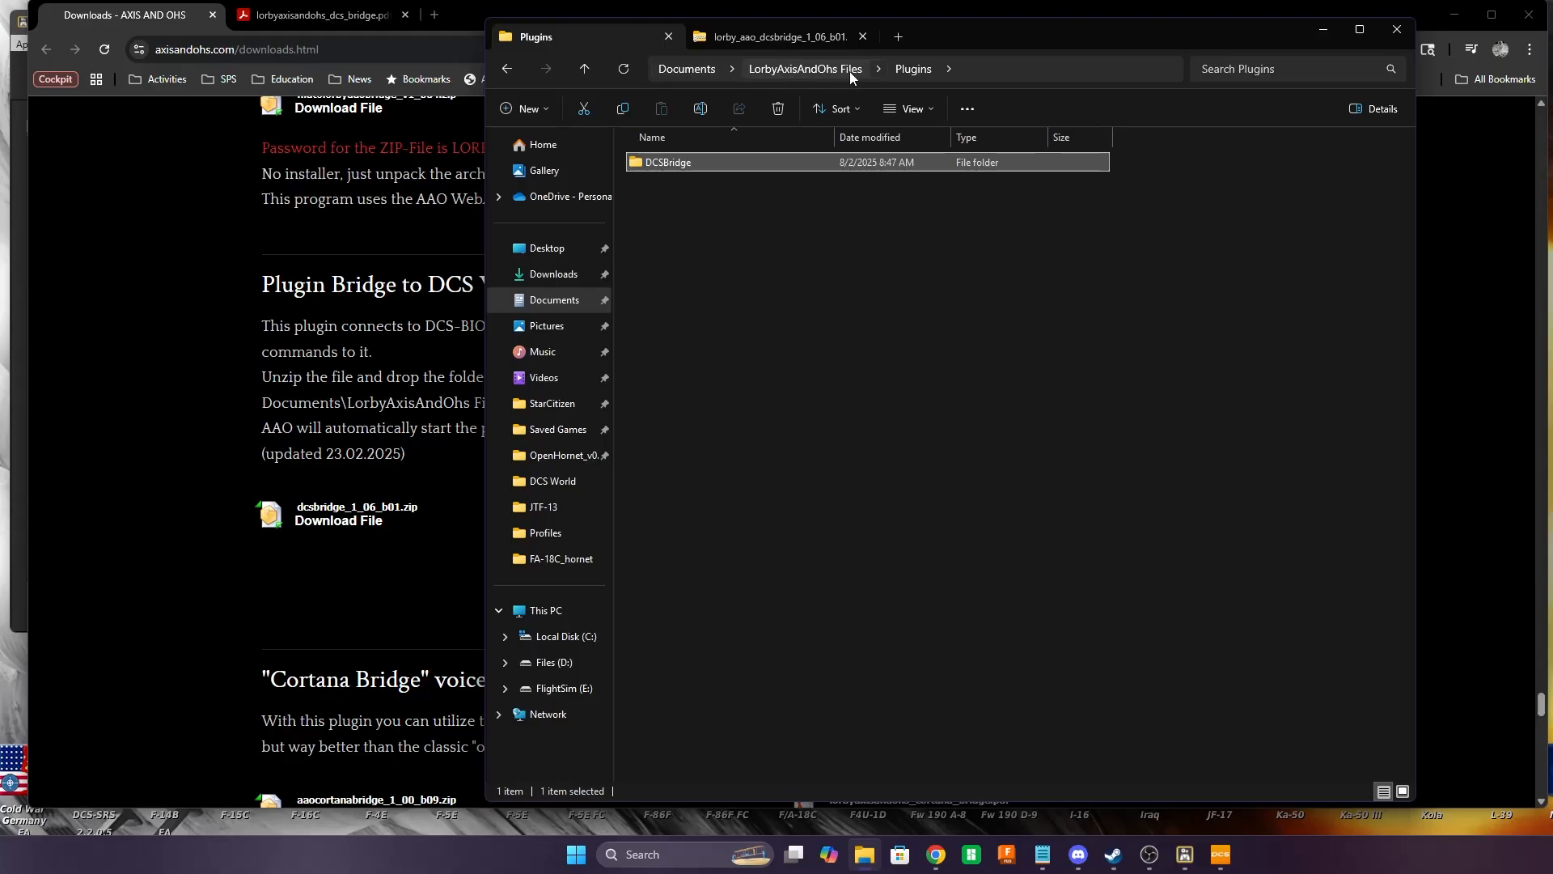
double_click(635, 164)
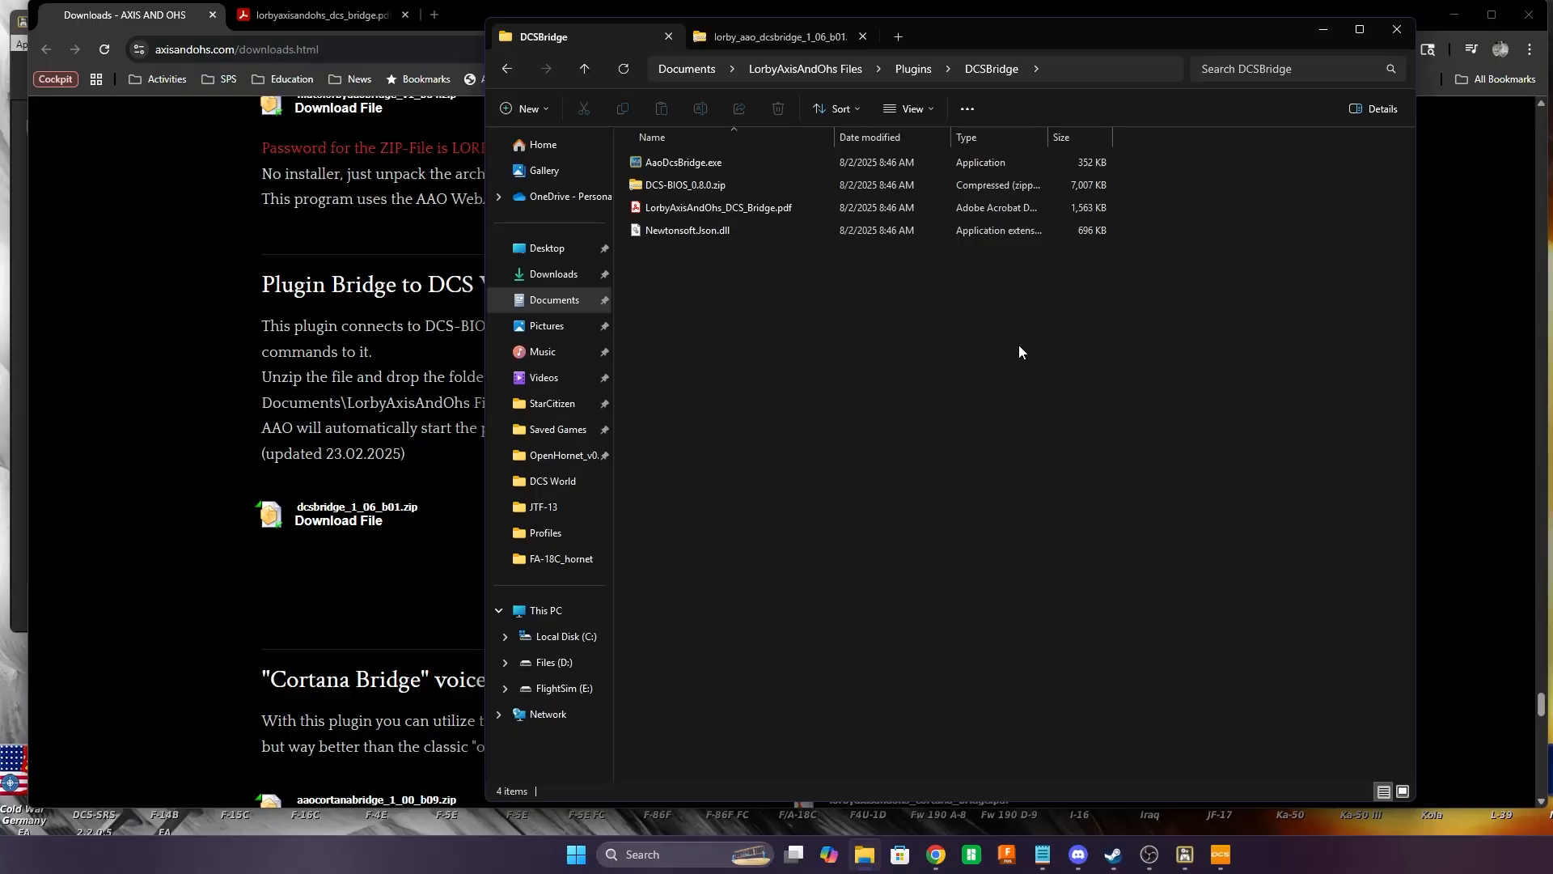
left_click(1404, 34)
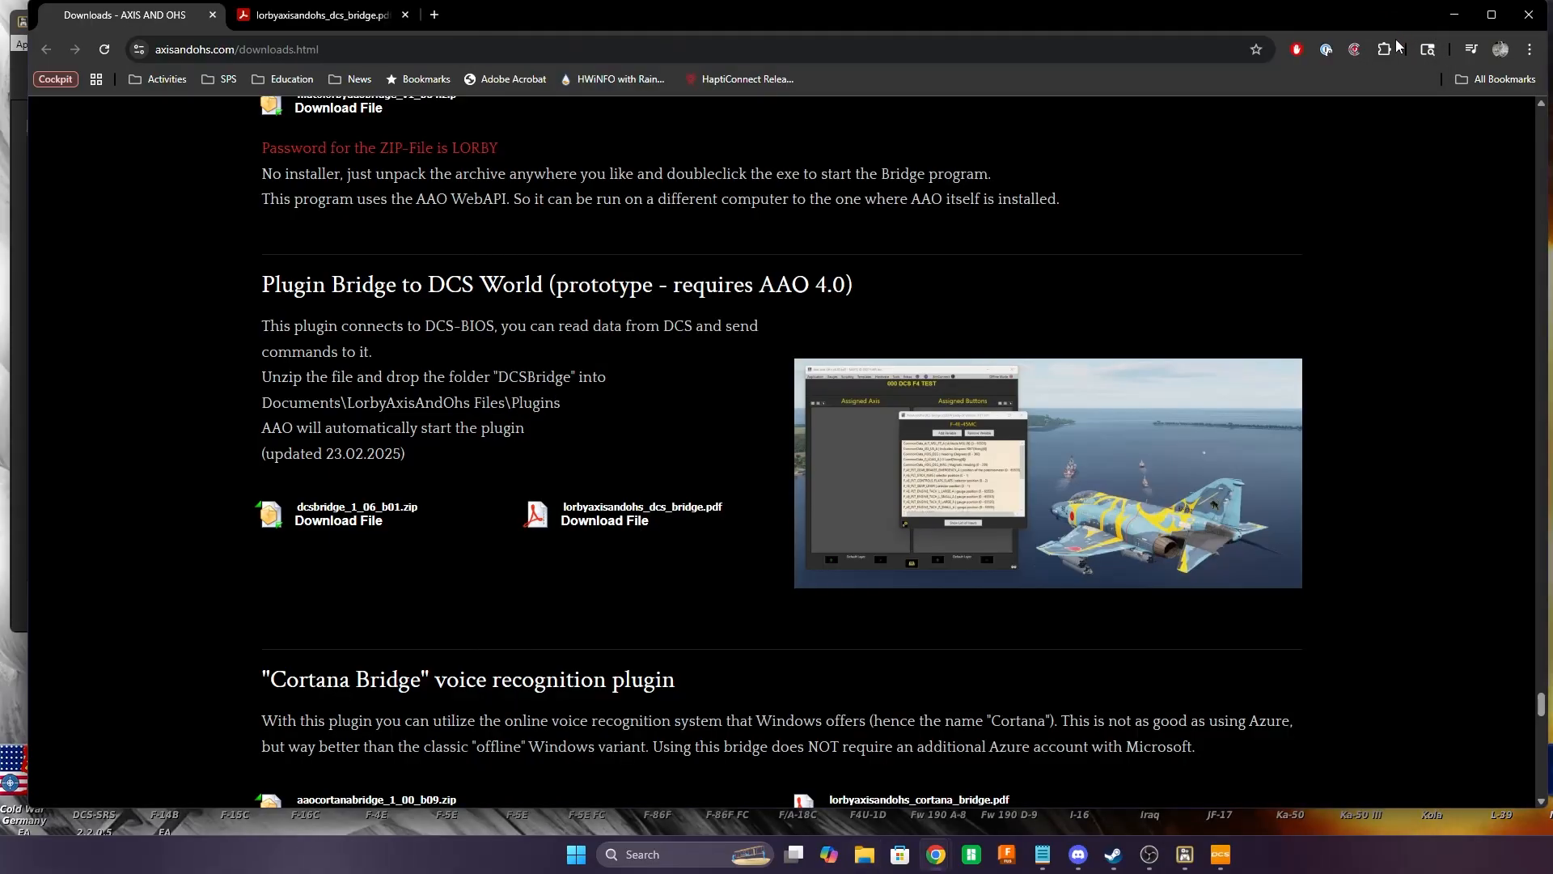
left_click(1453, 14)
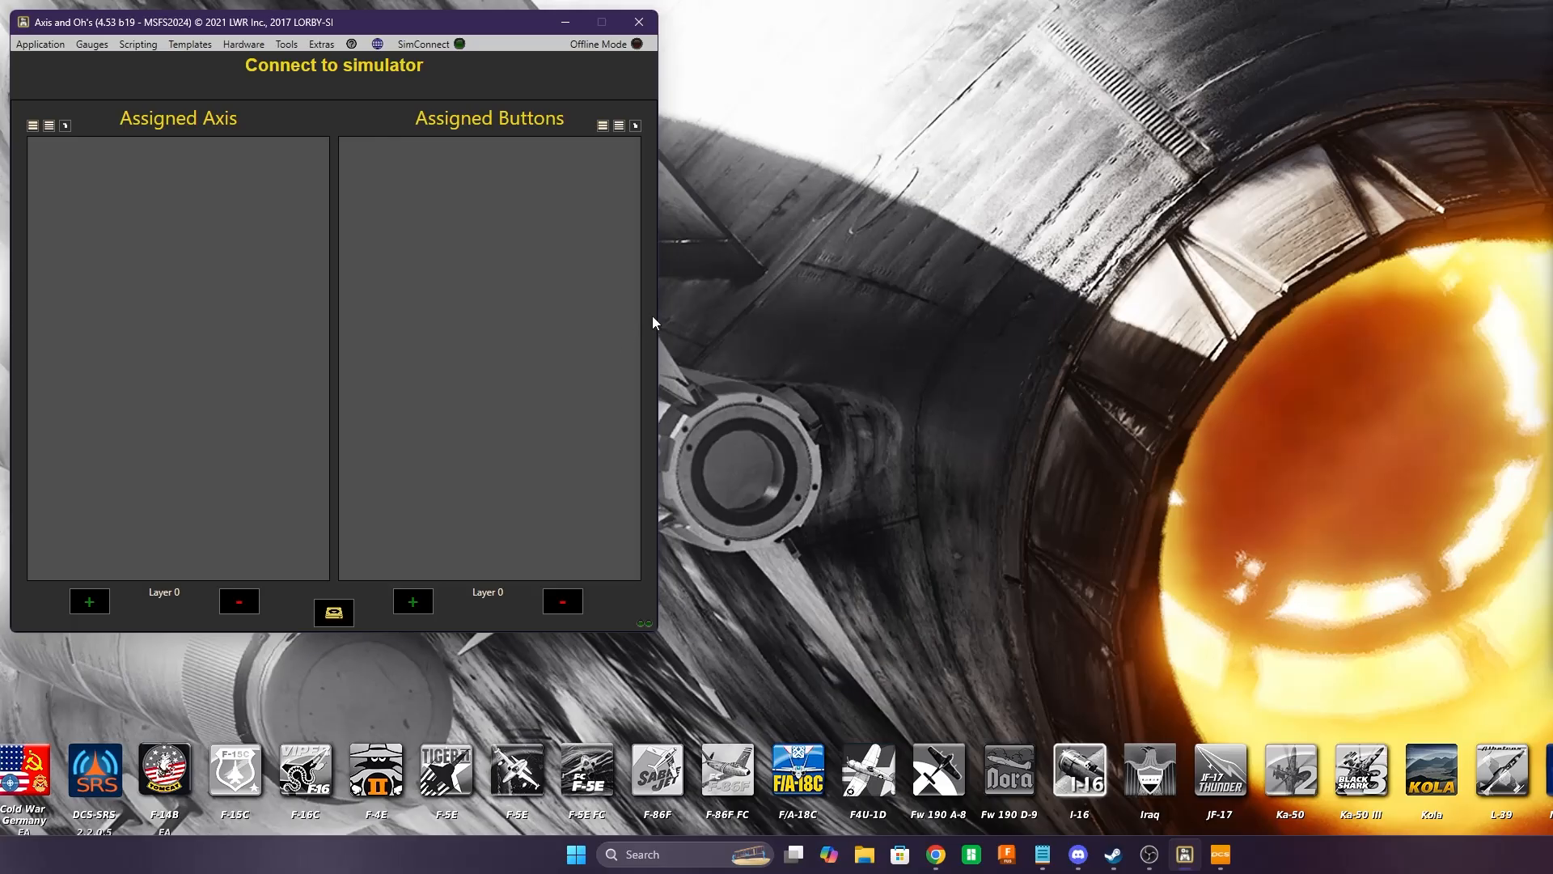
Enable Offline Mode in Axis and Ohs and load the DCS F18 Hornet configuration
left_click(597, 46)
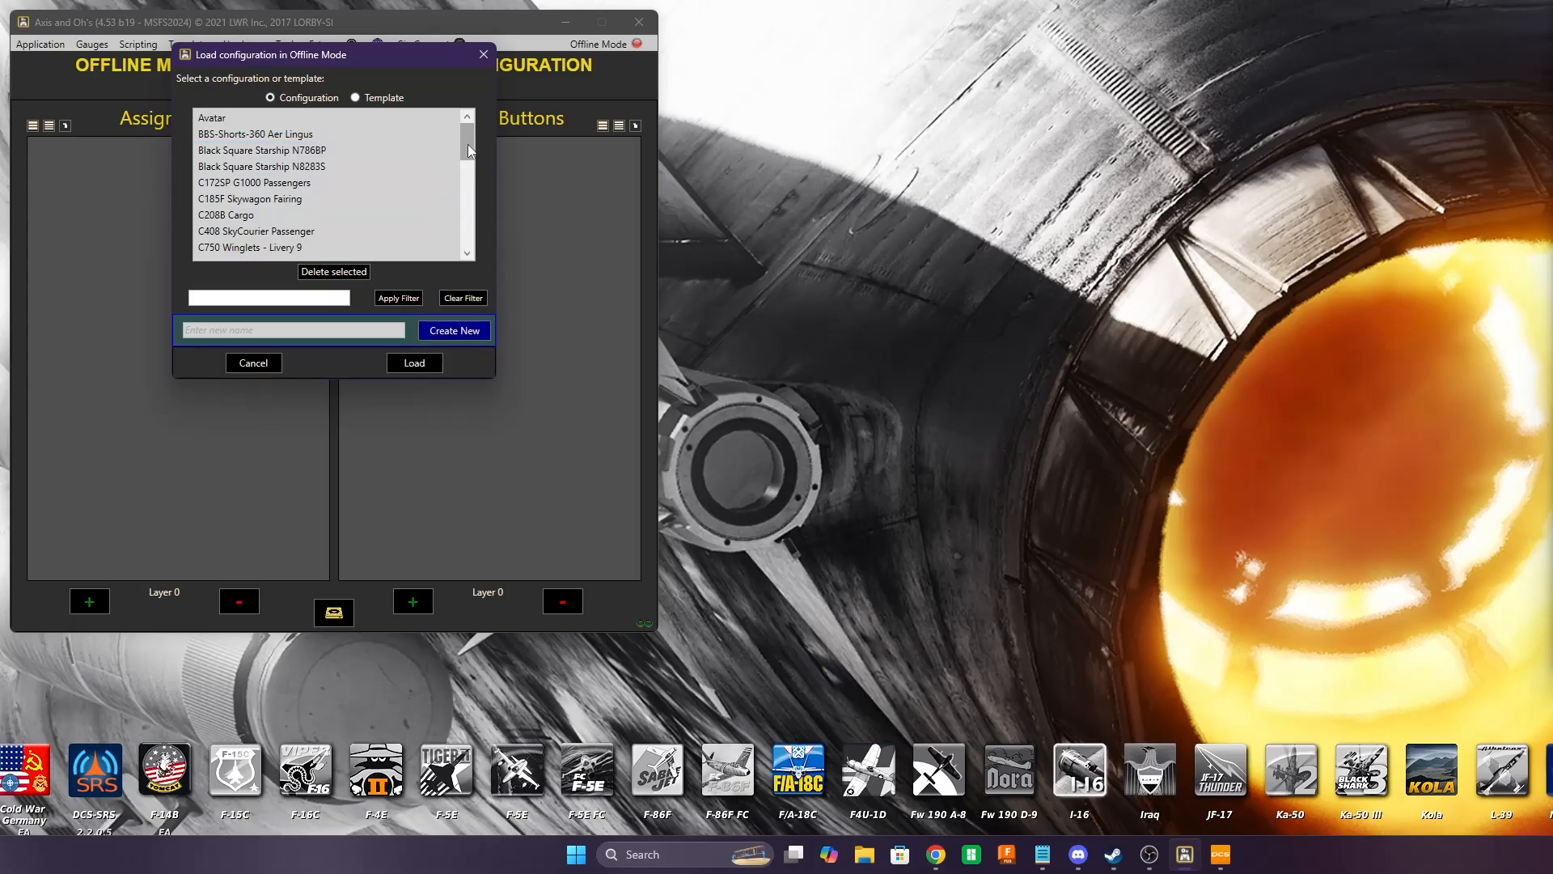
left_click_drag(467, 144, 468, 177)
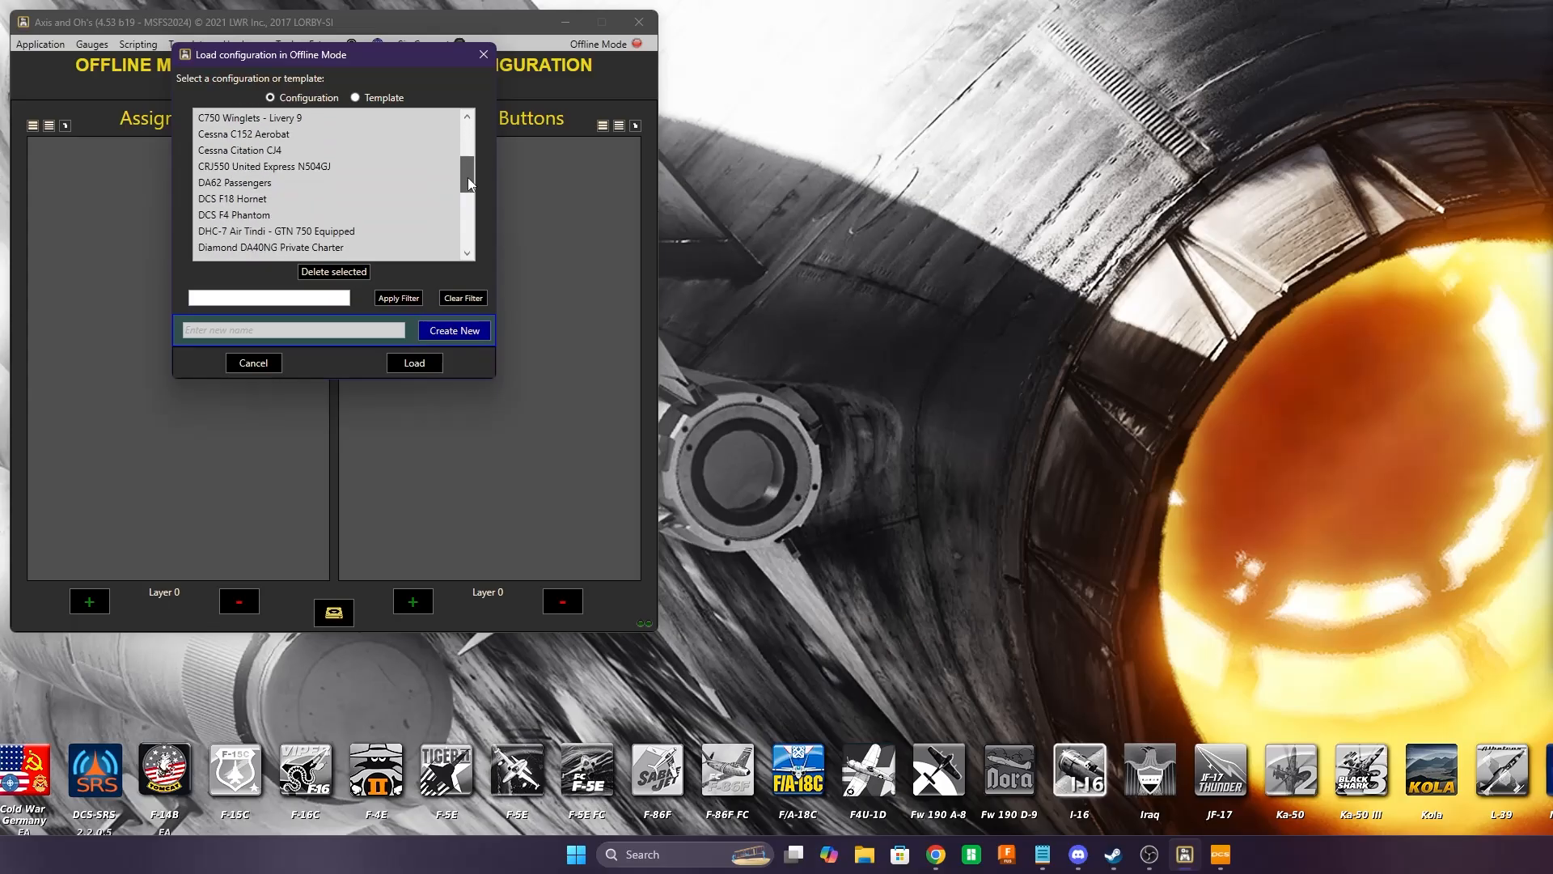
left_click(252, 199)
left_click(255, 215, "ctrl")
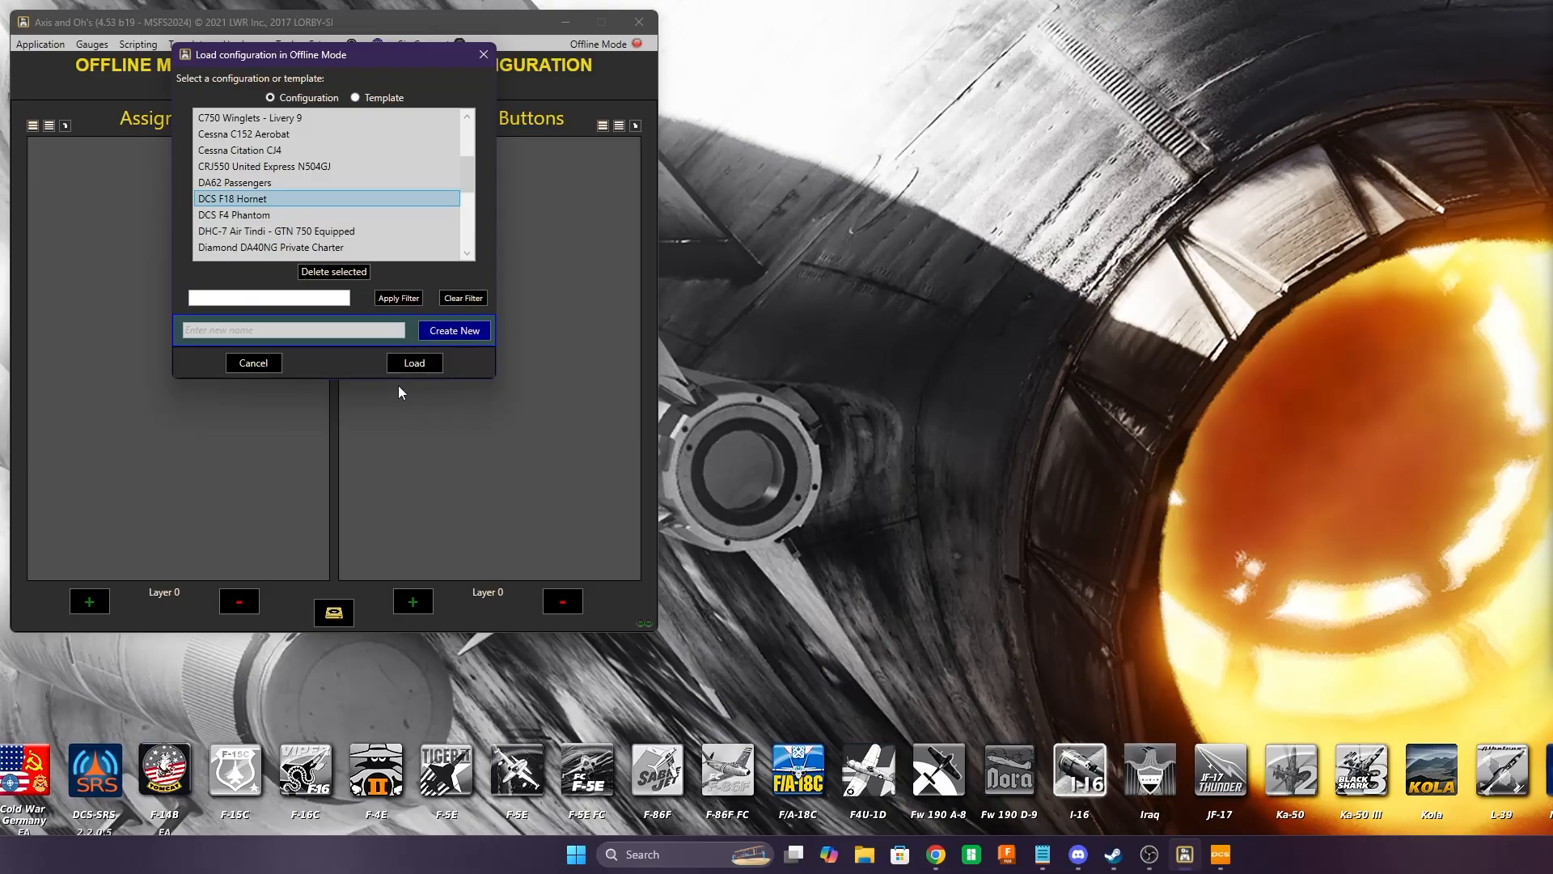
left_click(409, 363)
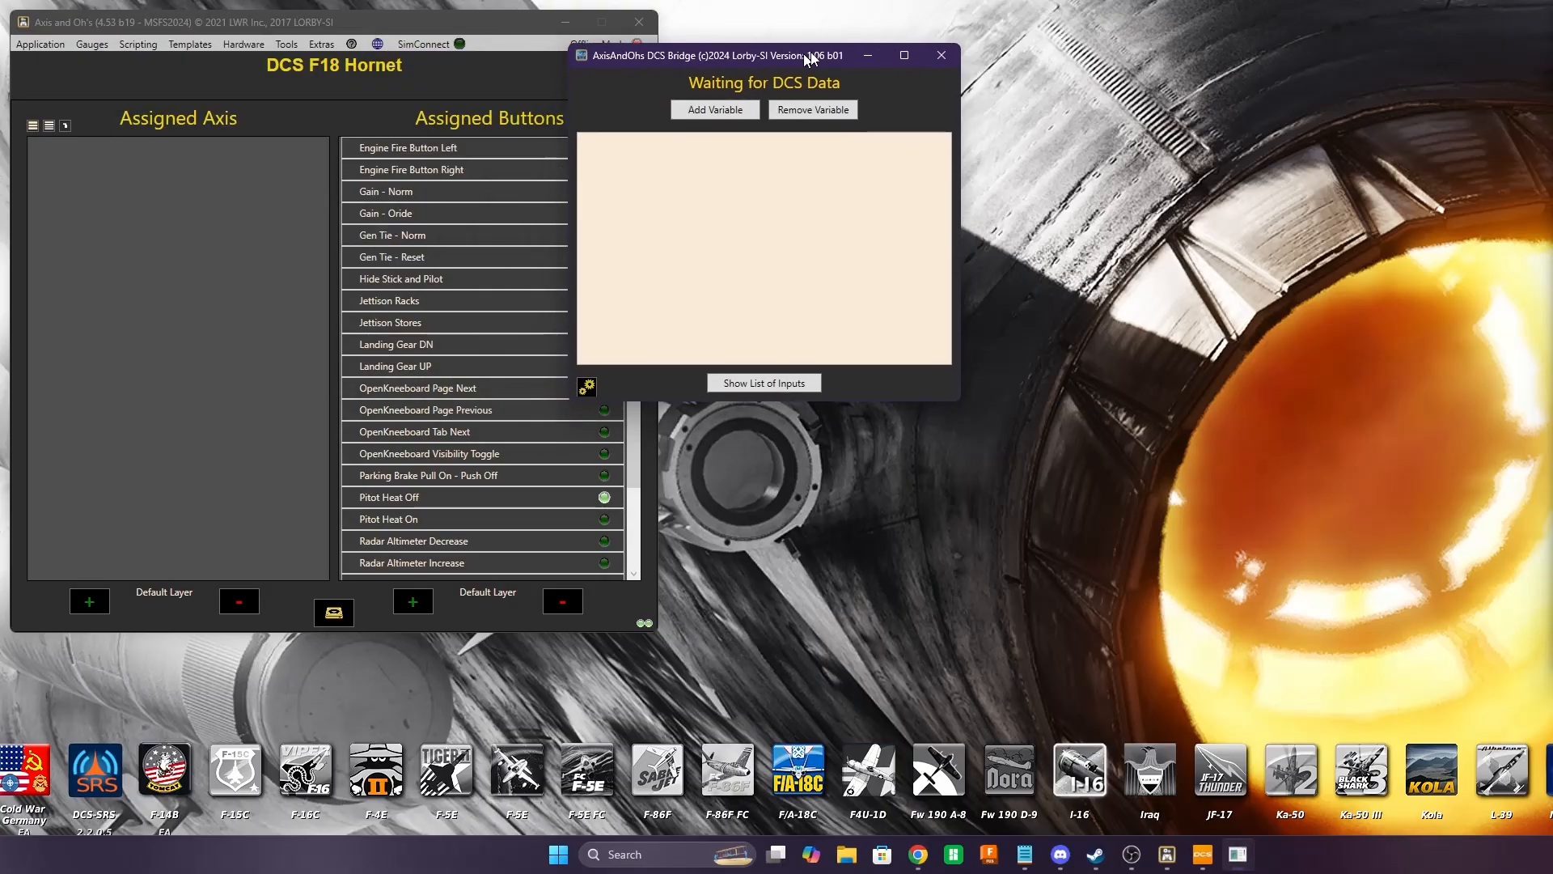
Place the DCS Bridge window beside the Axis and Ohs window and review its DCS export and import settings
left_click_drag(816, 57, 895, 18)
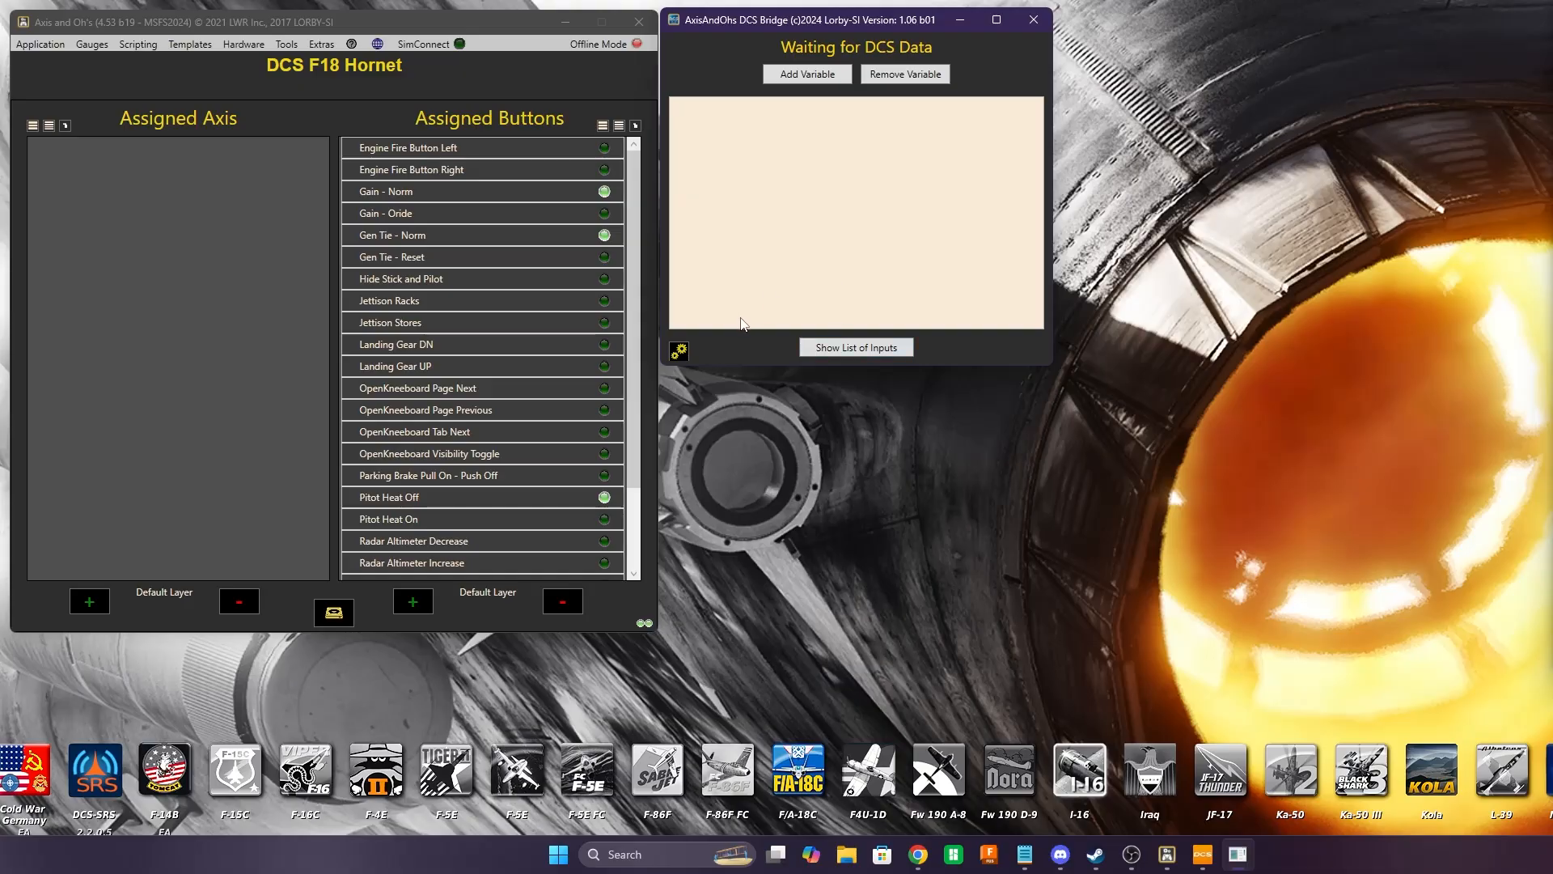
left_click(678, 352)
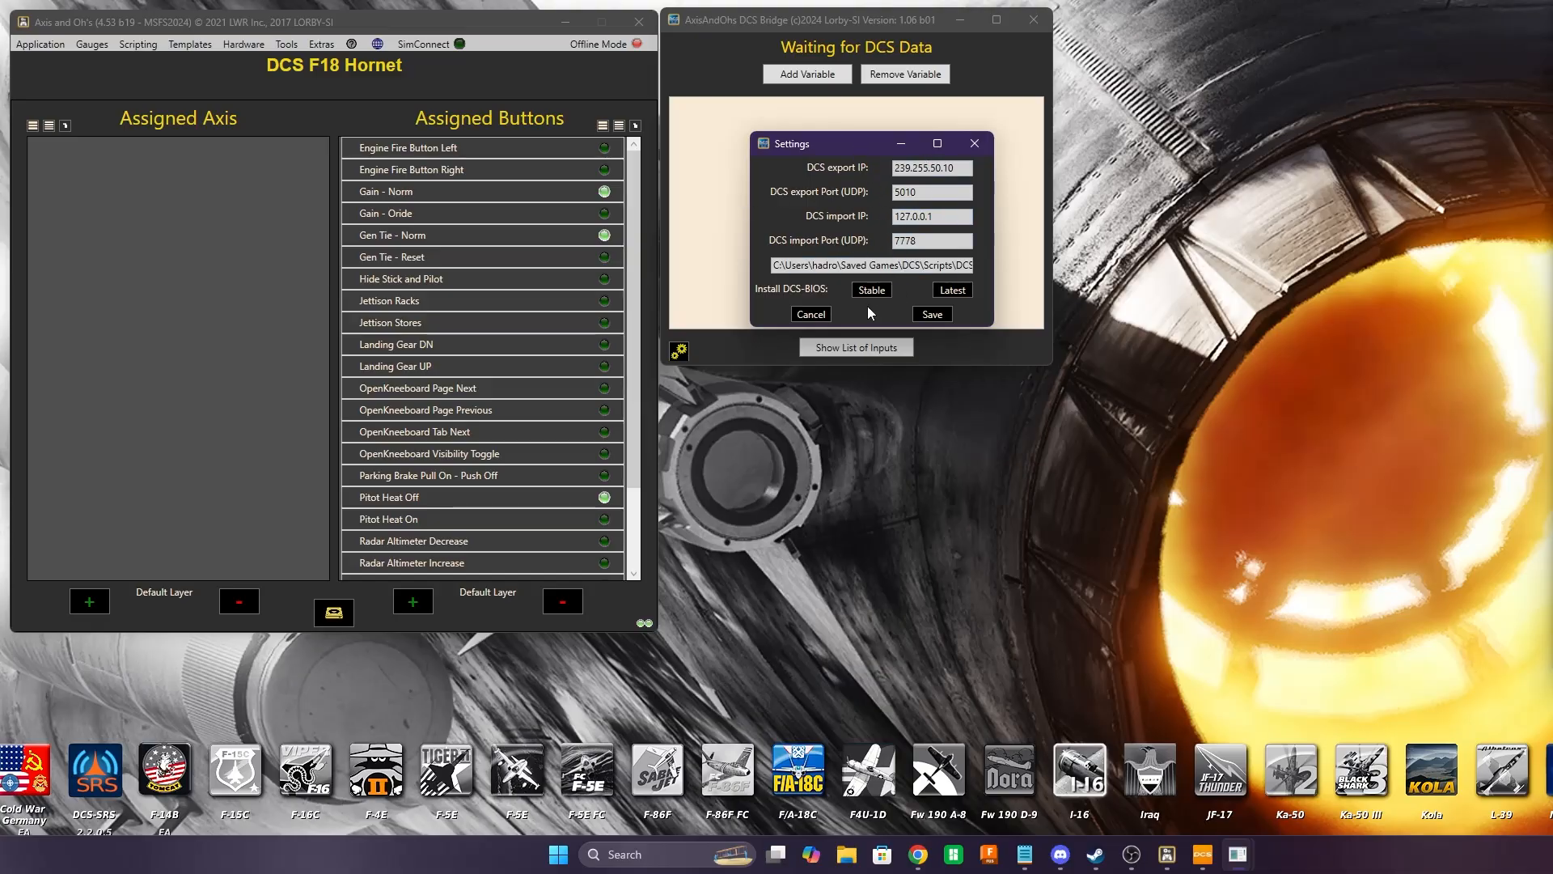
left_click_drag(810, 142, 792, 239)
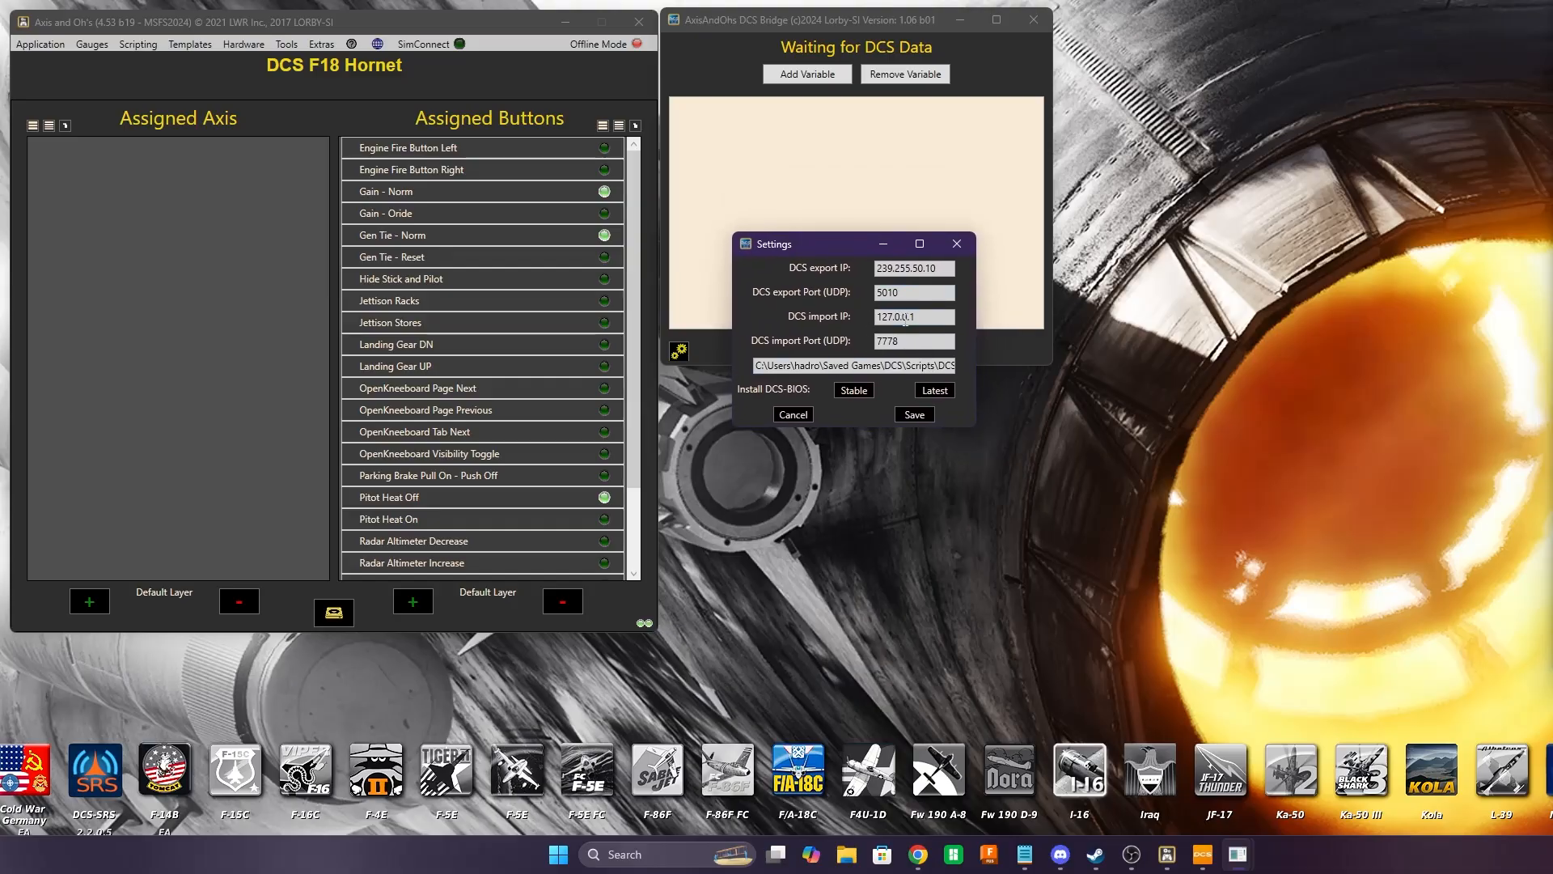
left_click(962, 247)
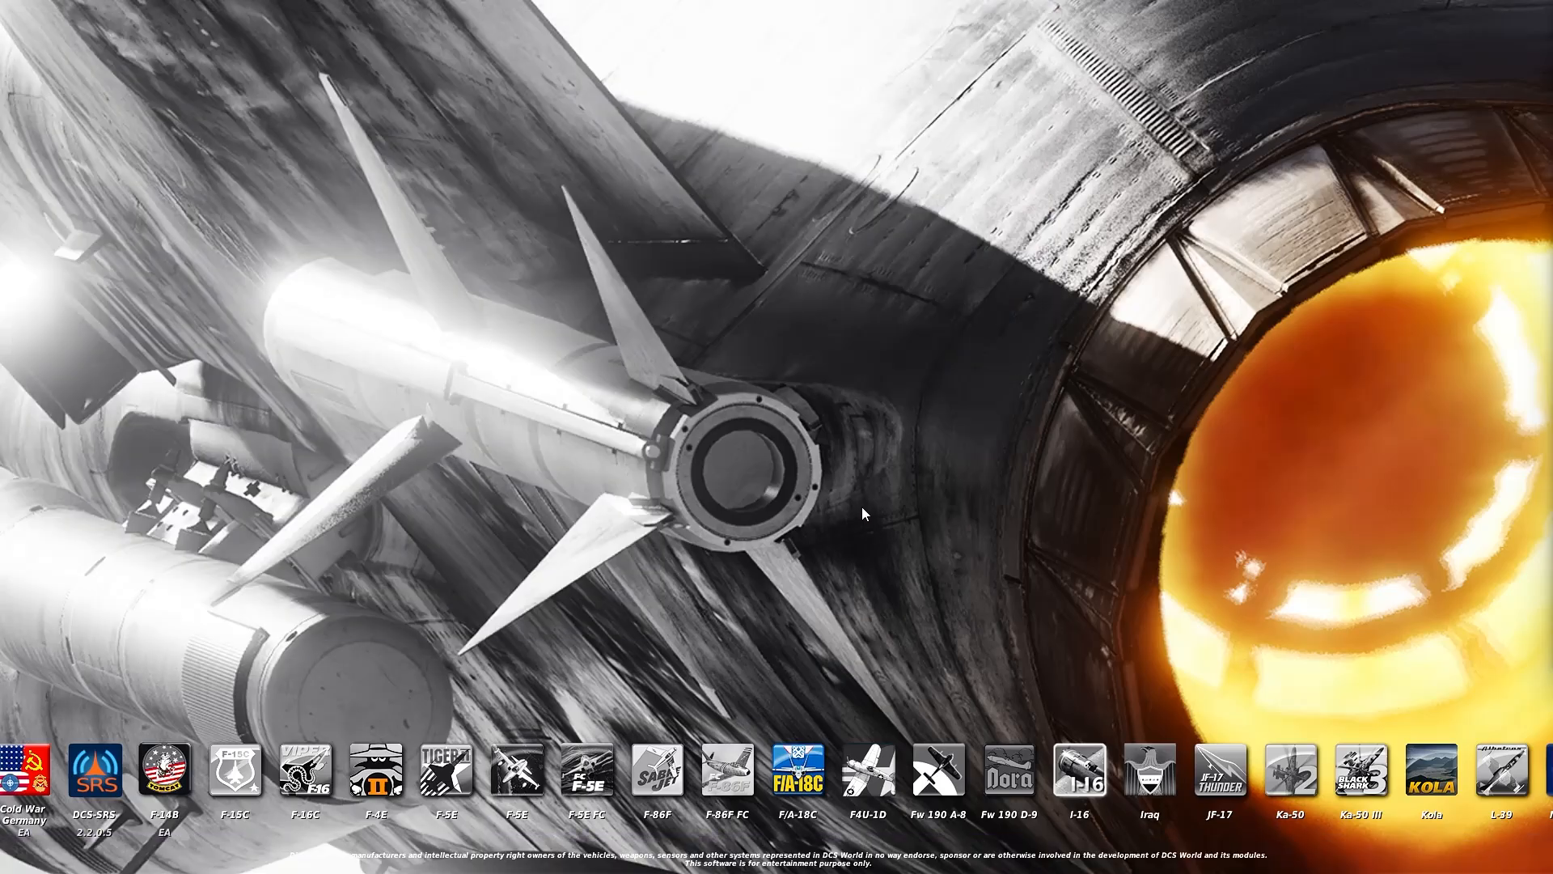
Switch to DCS World and launch the F/A-18C Cold and Dark instant action mission on the Nevada map
mouse_move(798, 770)
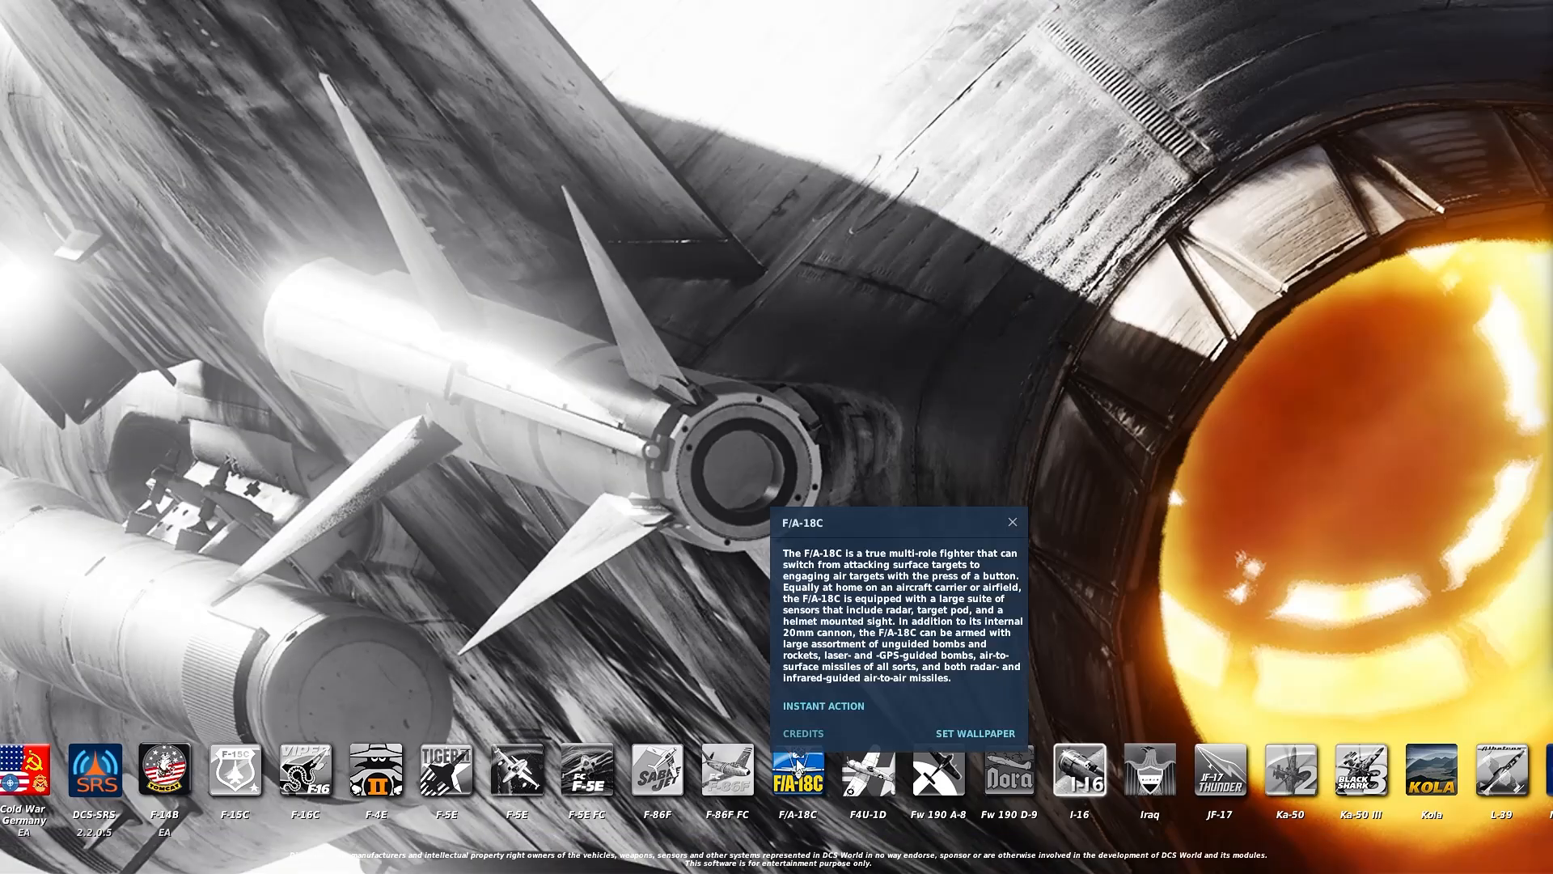
left_click(840, 707)
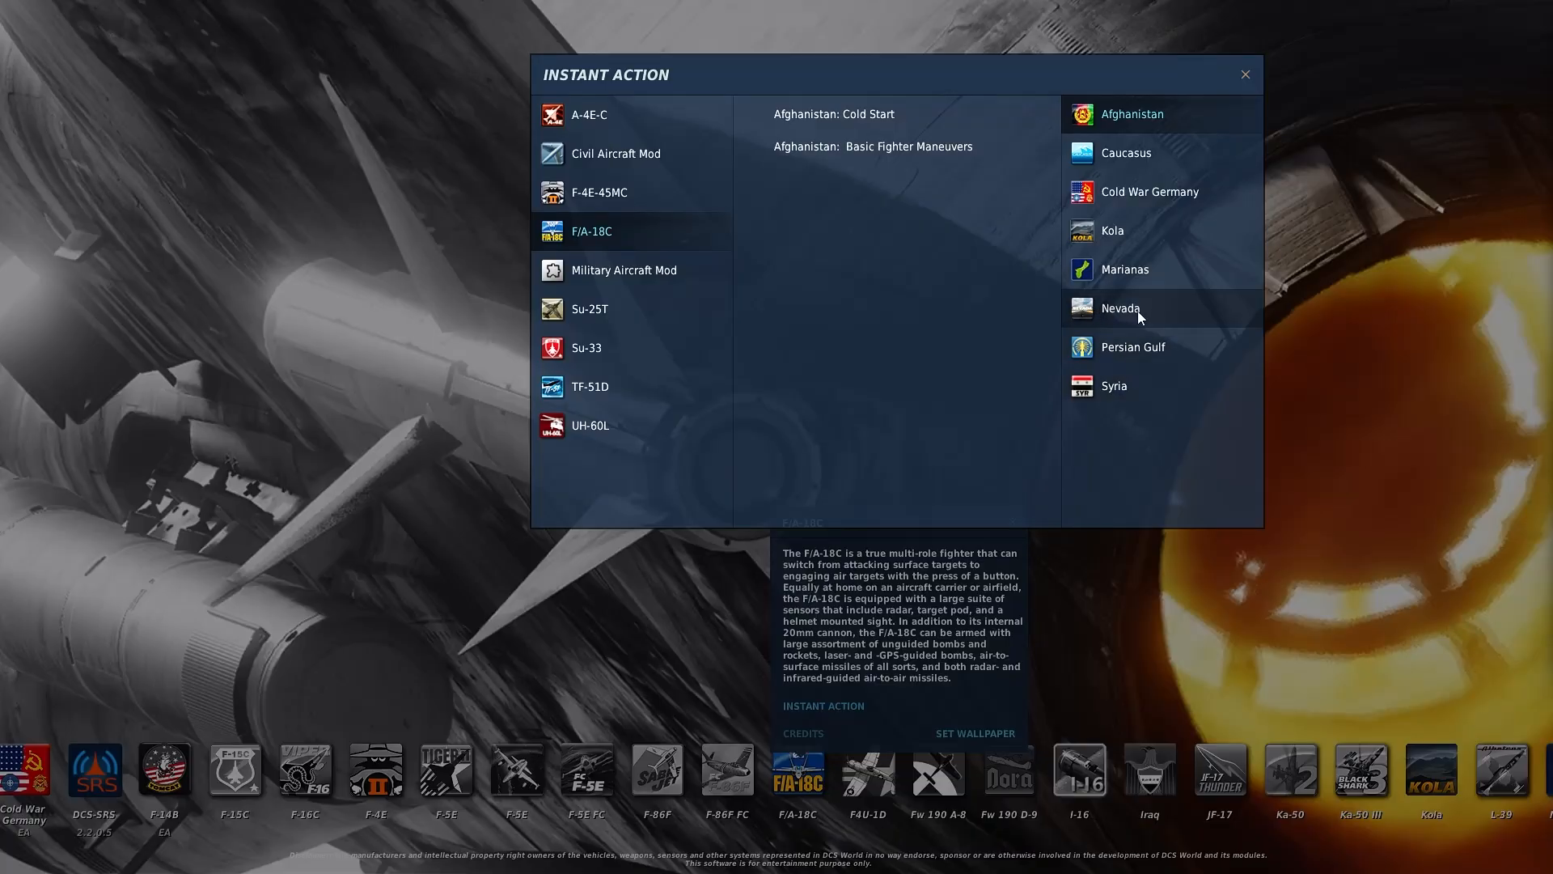
left_click(1130, 266)
double_click(825, 121)
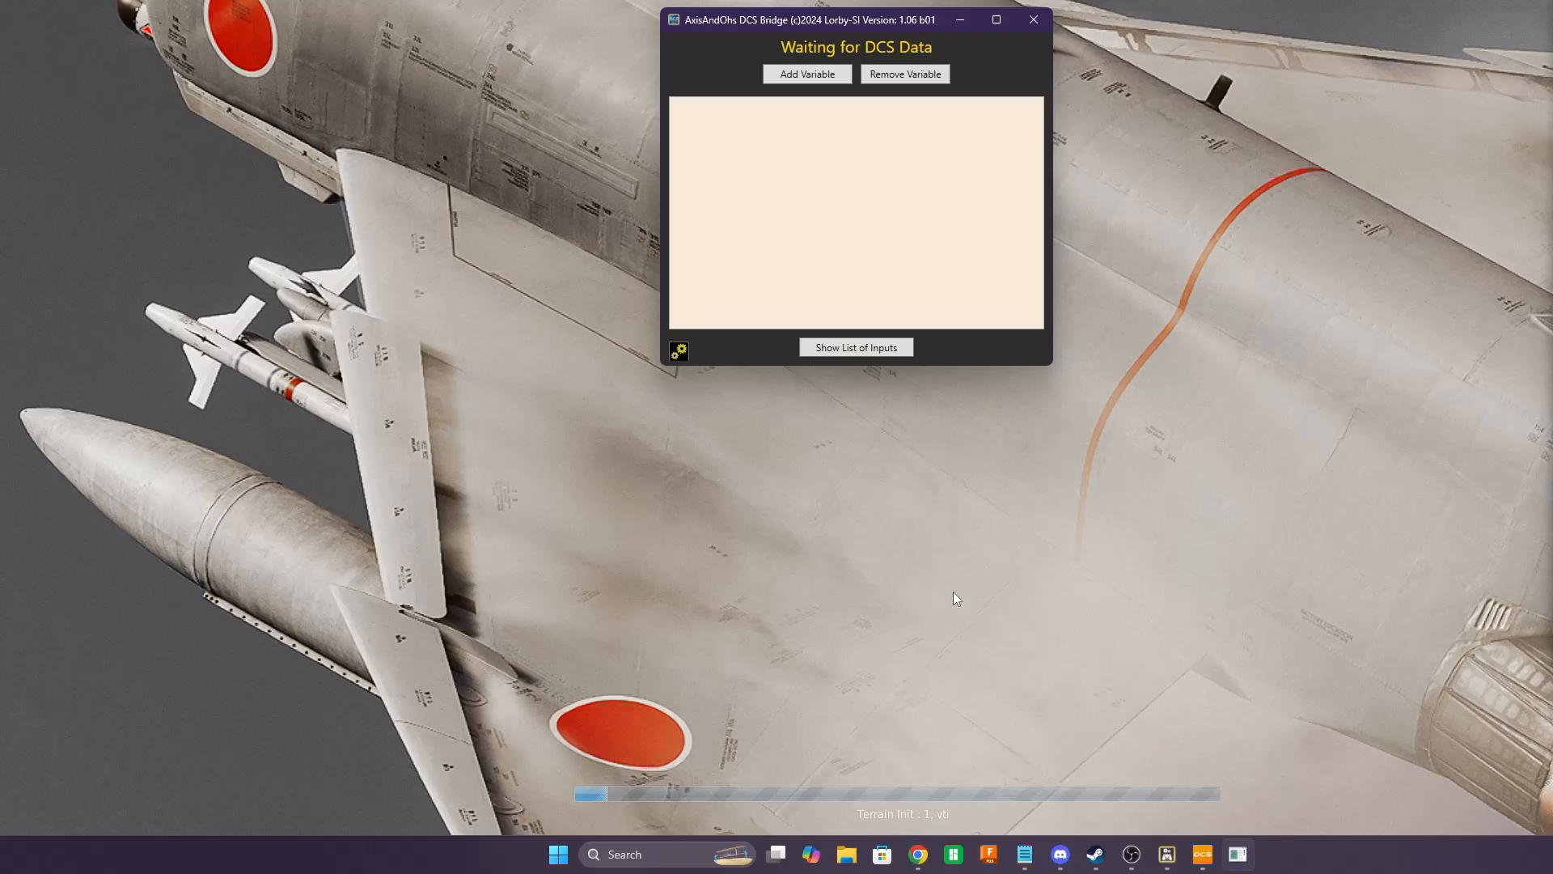
Bring the Axis and Ohs windows over DCS World during loading, and start flying from the mission briefing
key("alt+Tab")
key("Tab")
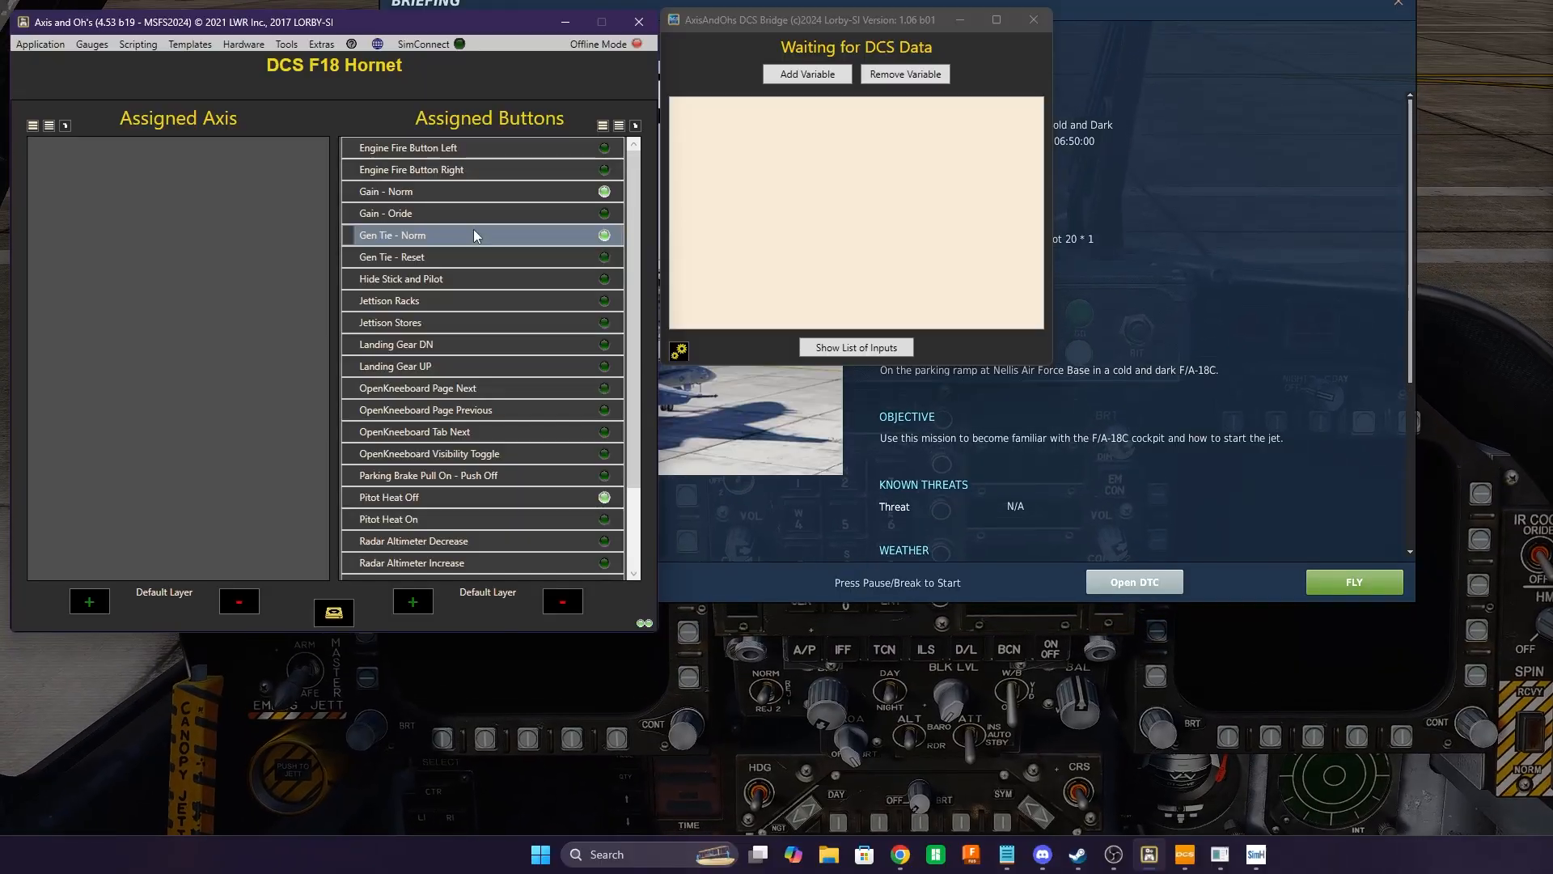
left_click(1323, 581)
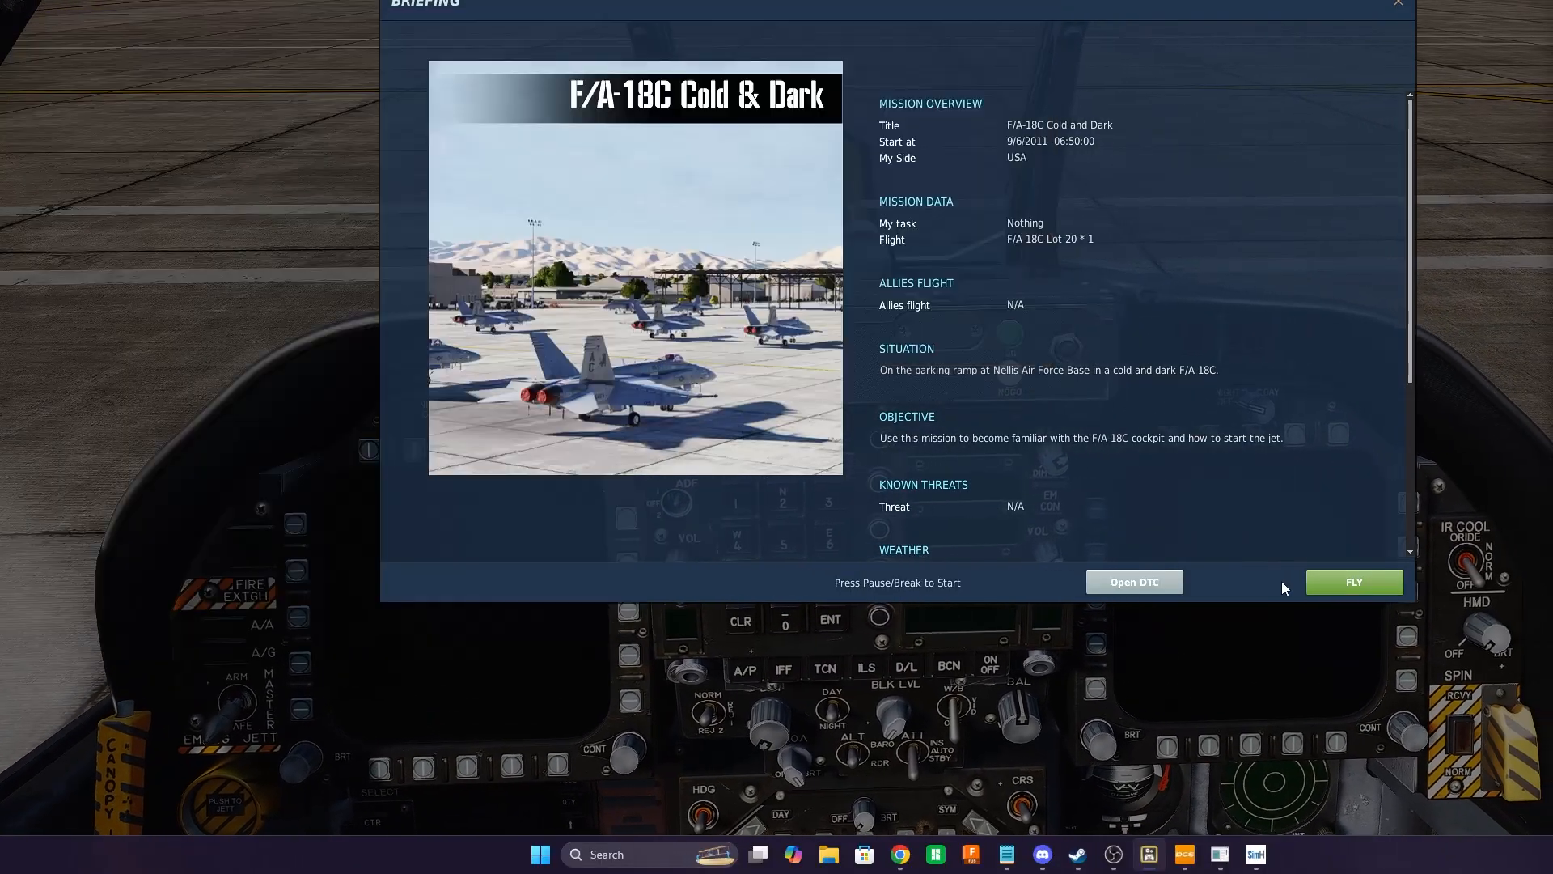
left_click(1328, 584)
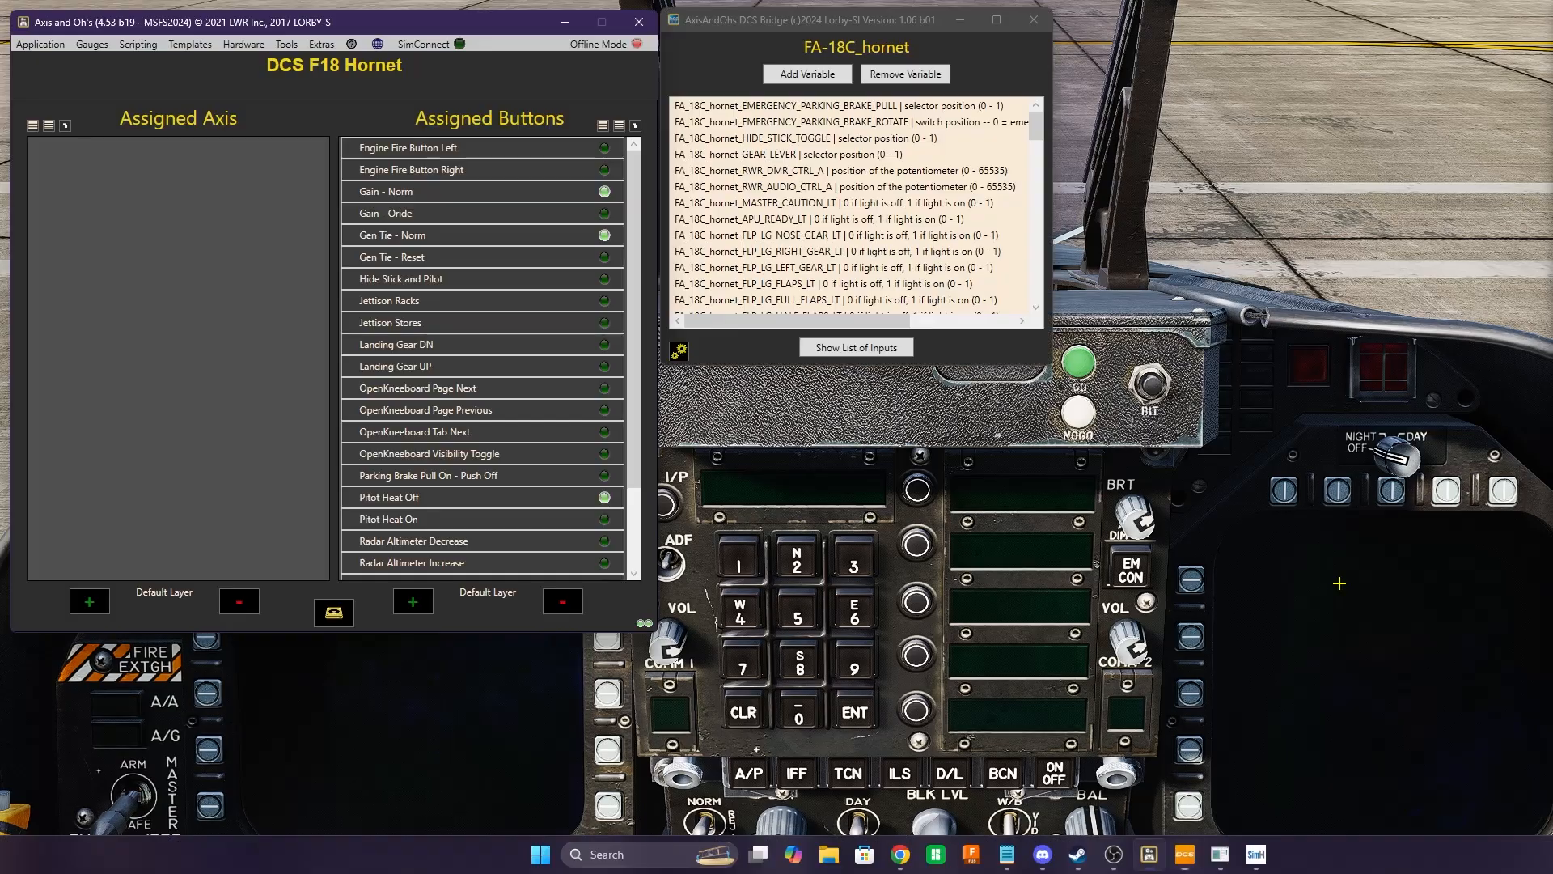
Return to the DCS Bridge window and look through the FA-18C_hornet variable list down to its end
key("alt+Tab")
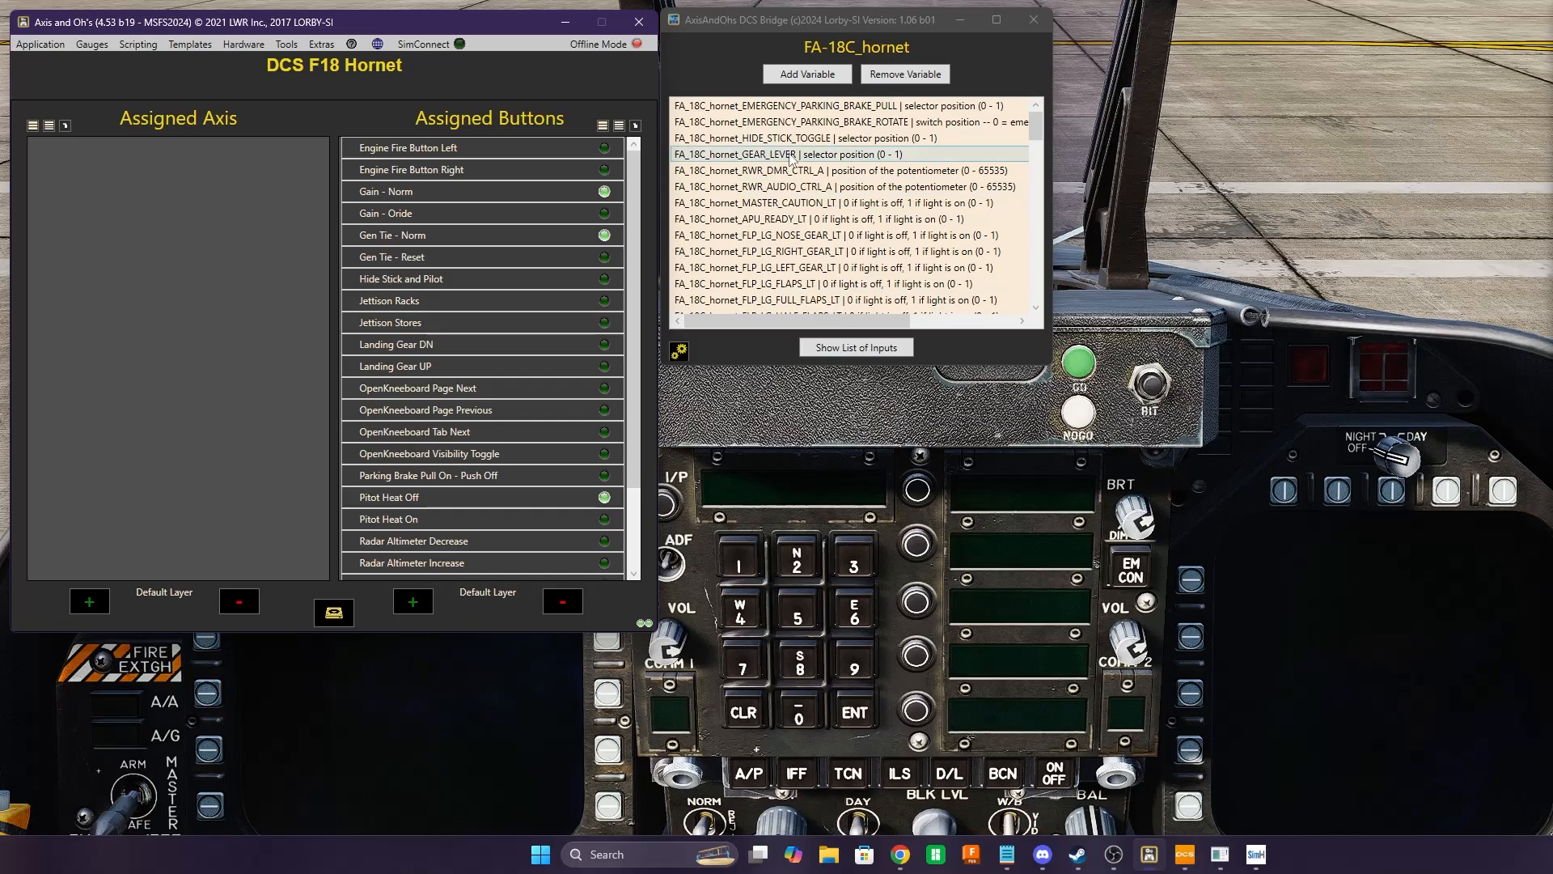
scroll(971, 162, "down", 1)
left_click(1045, 131)
left_click_drag(1045, 131, 1032, 296)
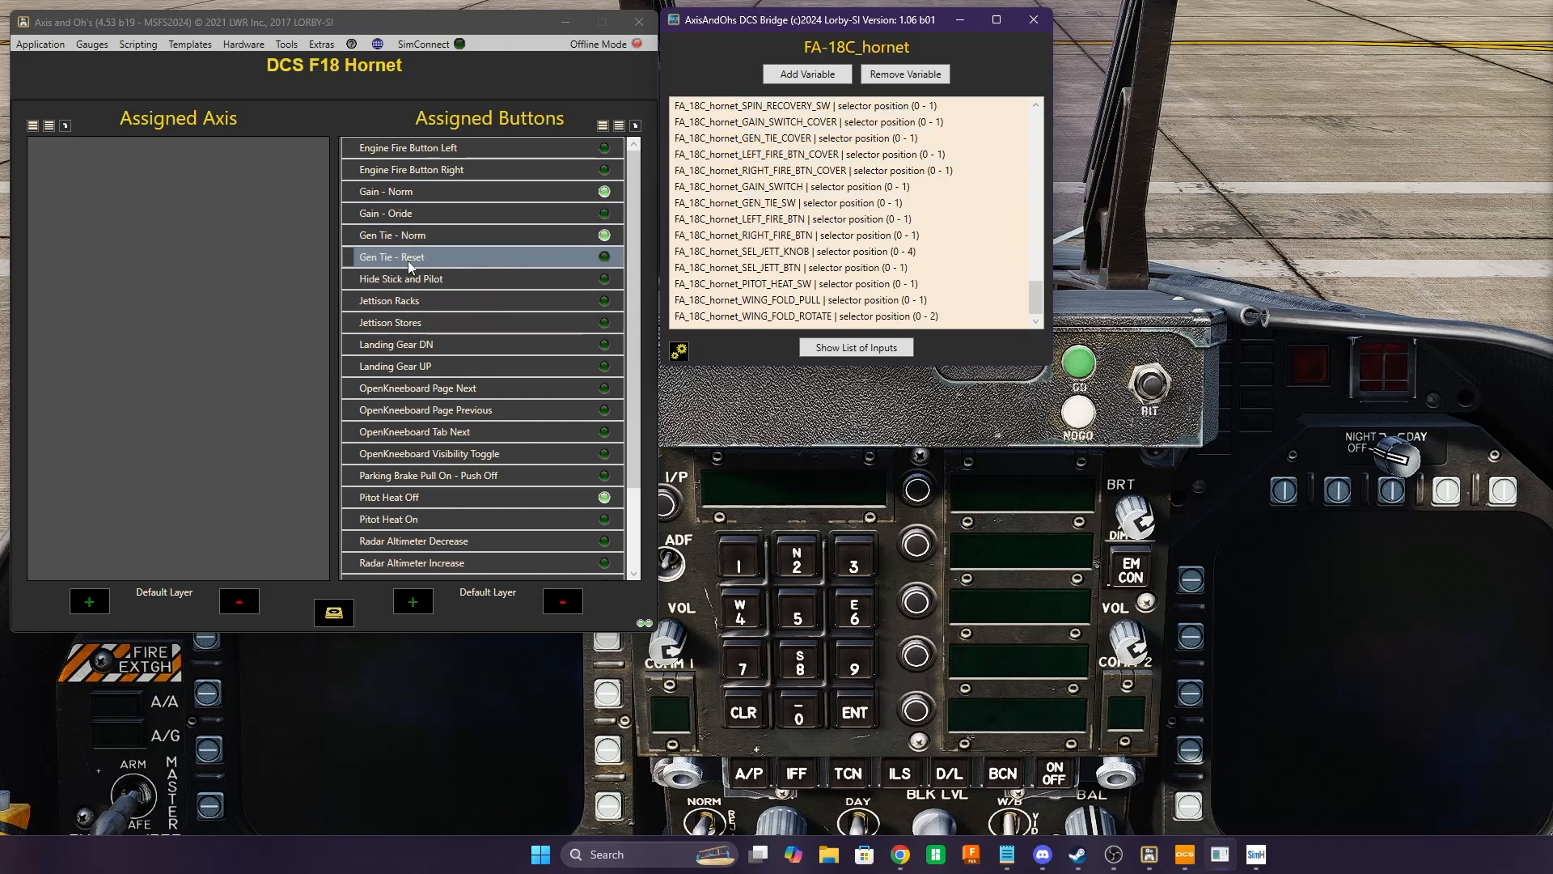
Open the variable selection dialog for adding variables and examine the CommonData group, including the PILOTNAME and DCS_BIOS entries
left_click(824, 76)
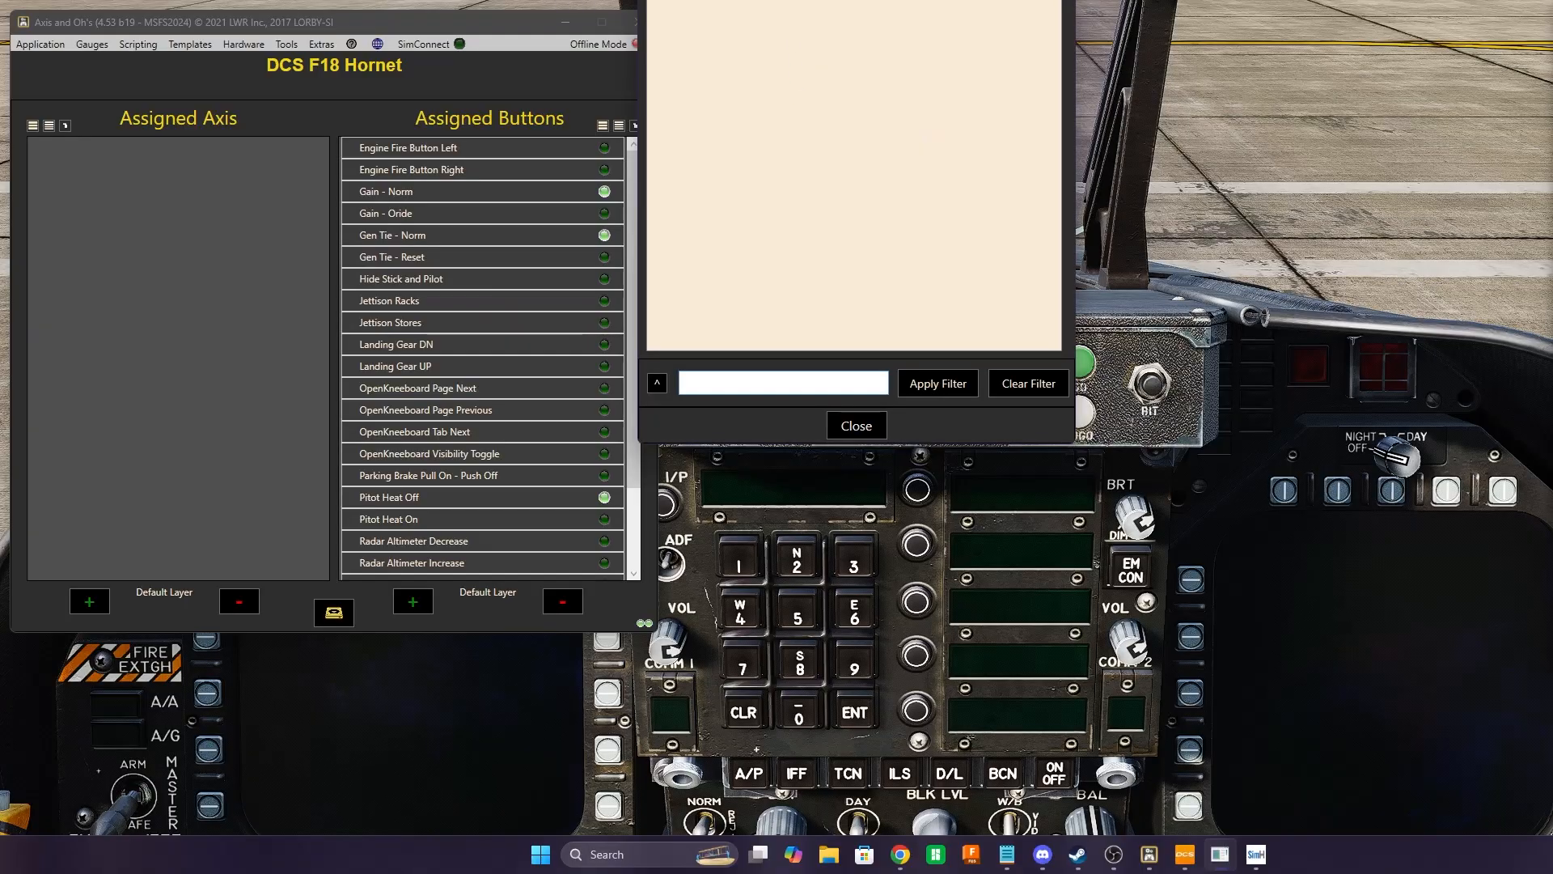
left_click_drag(817, 4, 896, 106)
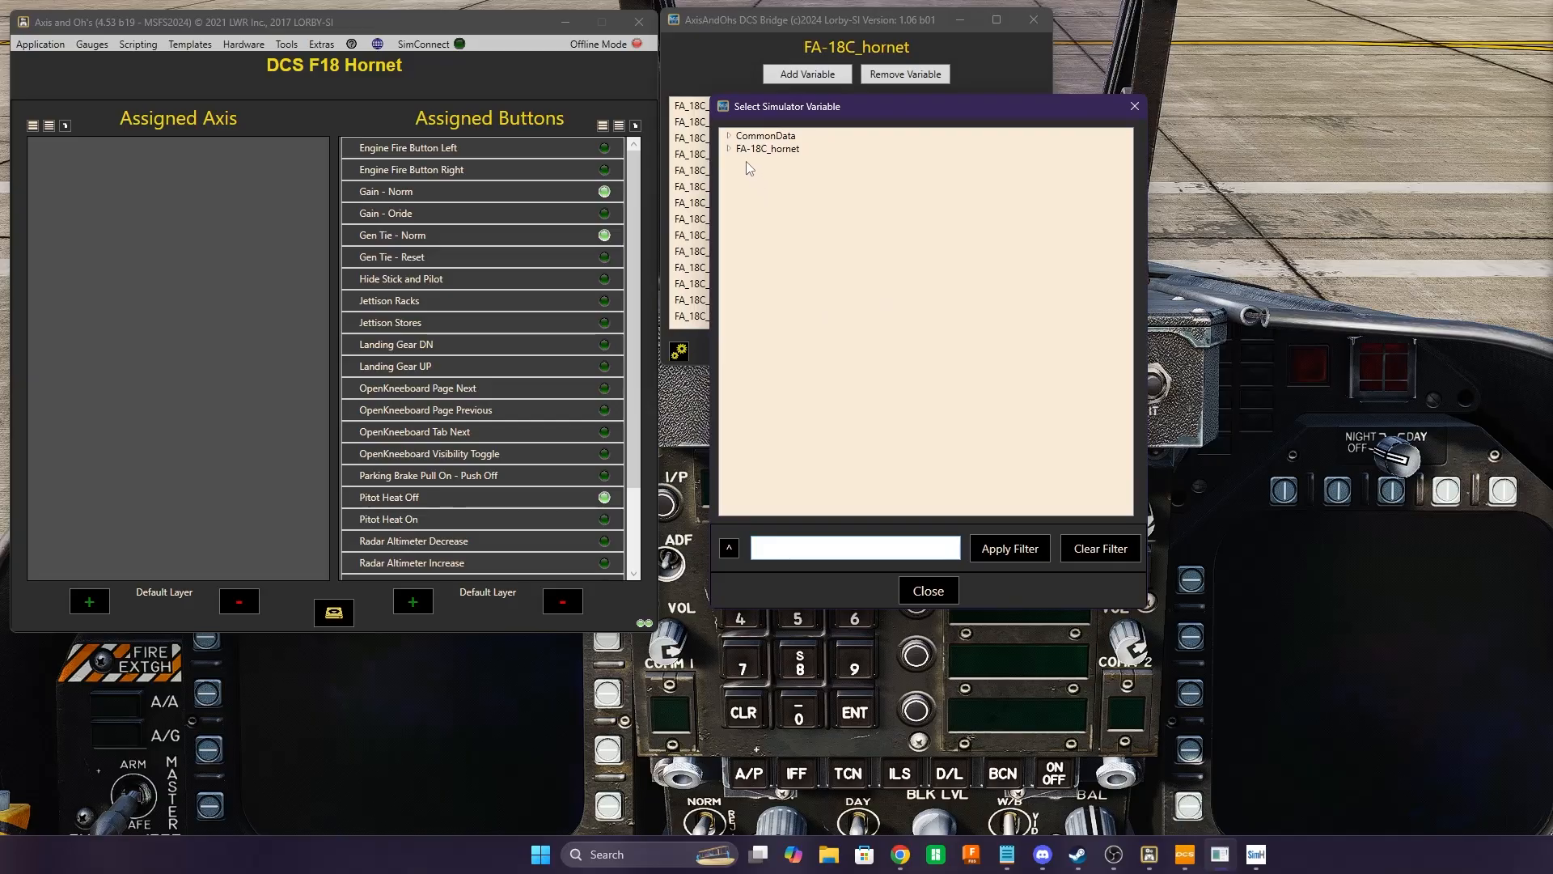
left_click(730, 137)
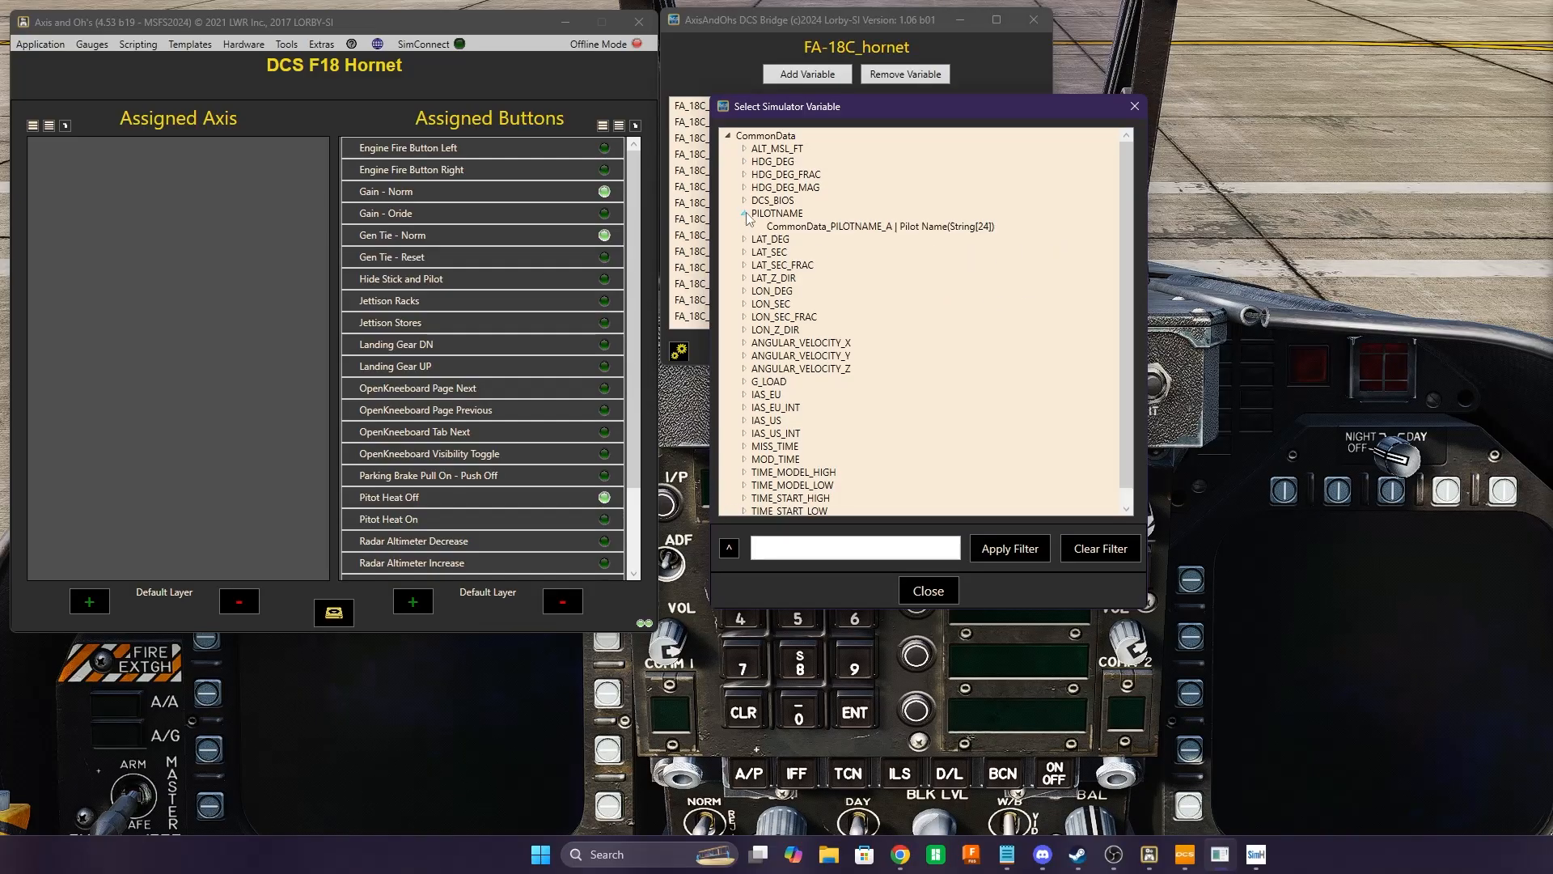
left_click(745, 202)
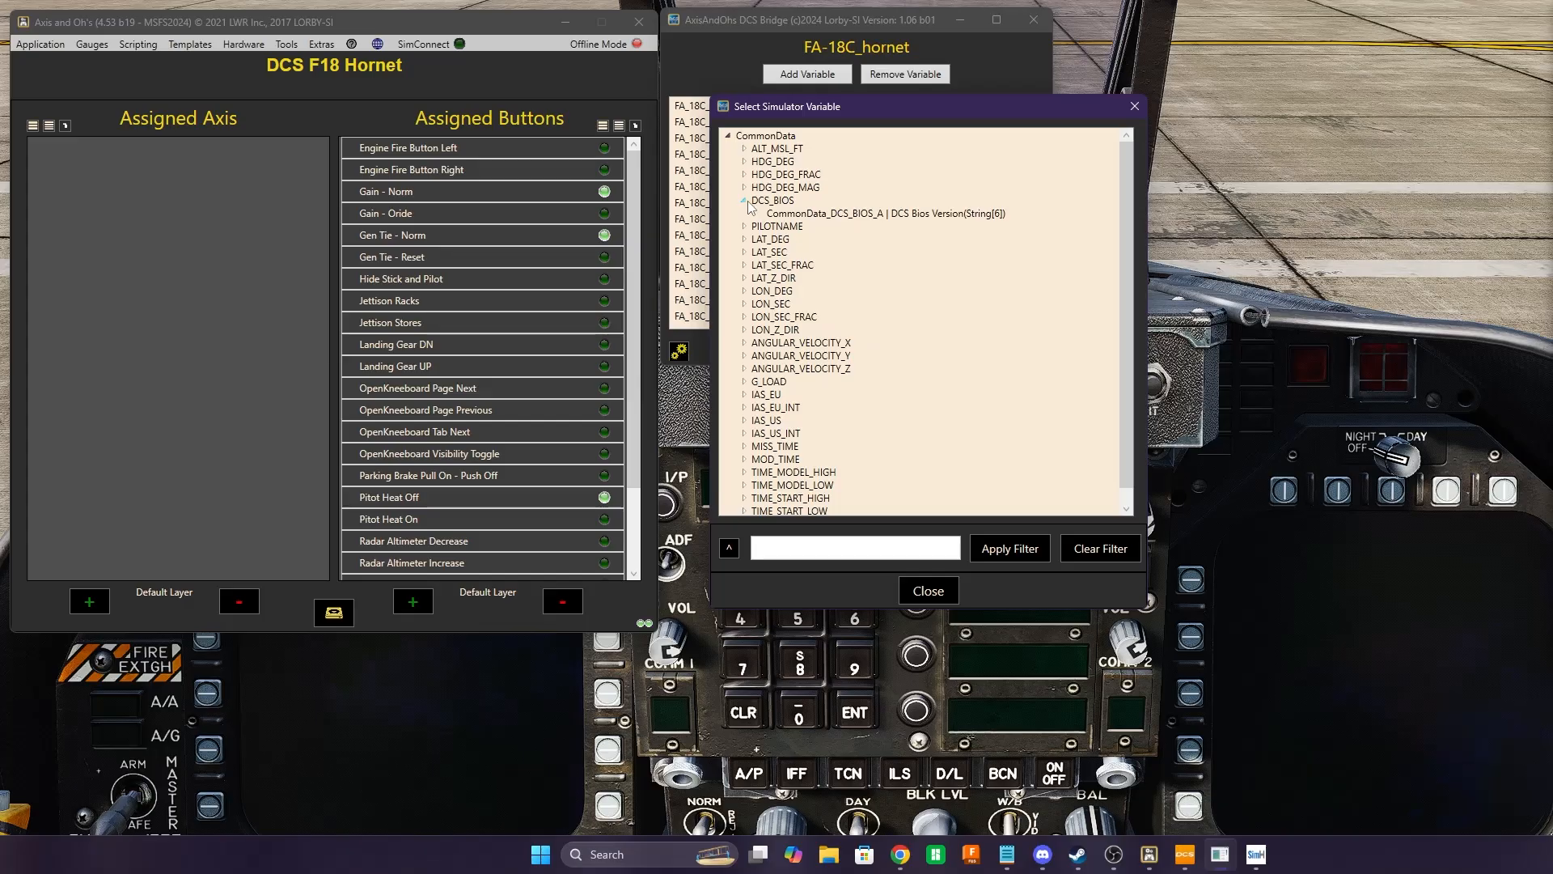
left_click(745, 201)
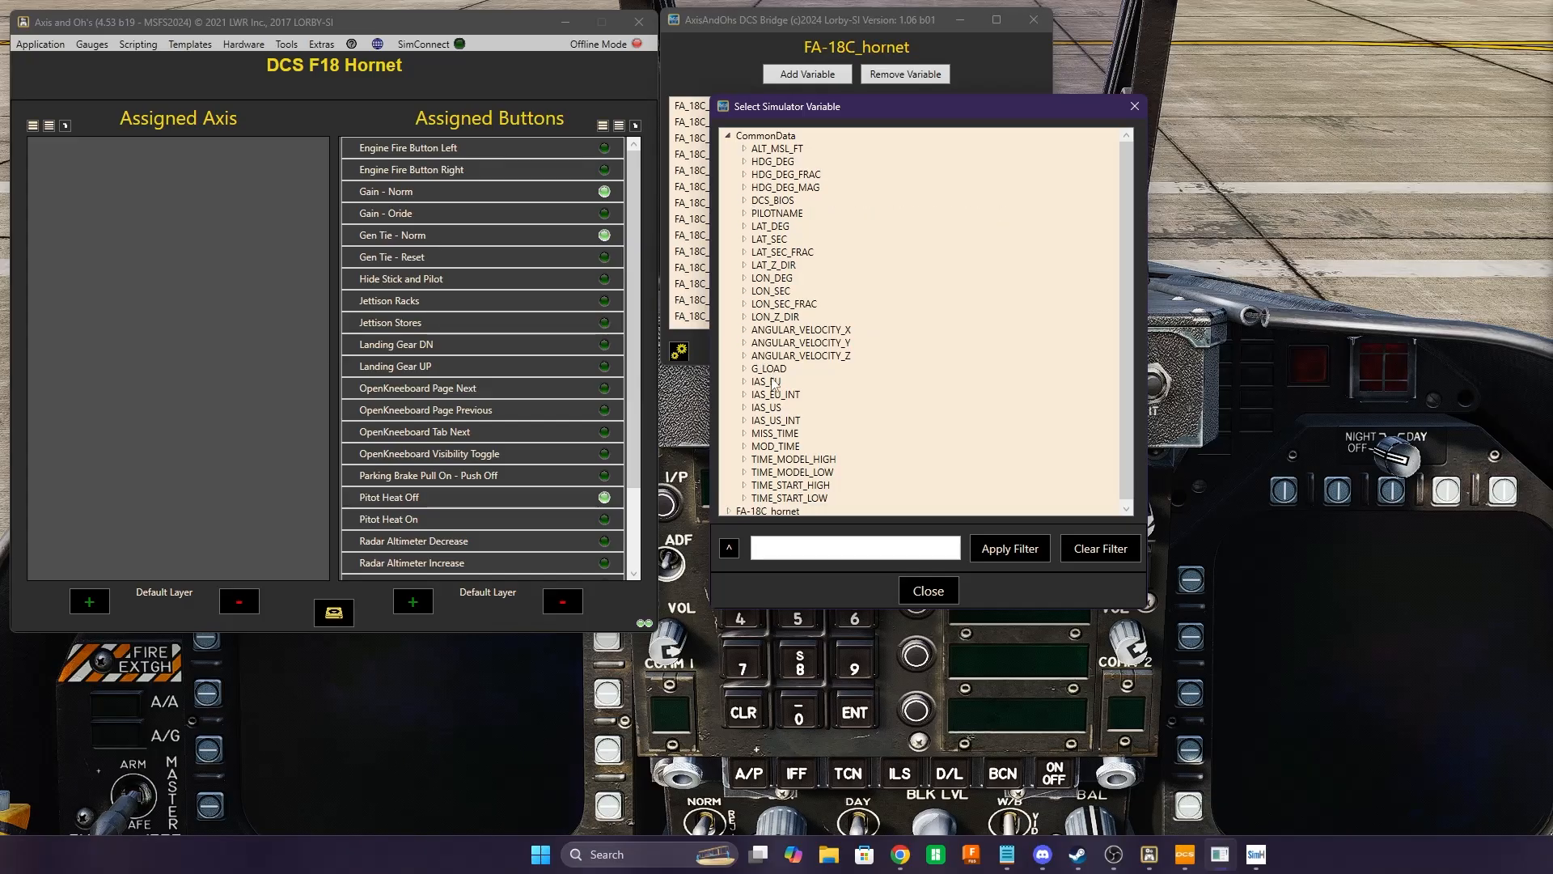
scroll(815, 364, "down", 1)
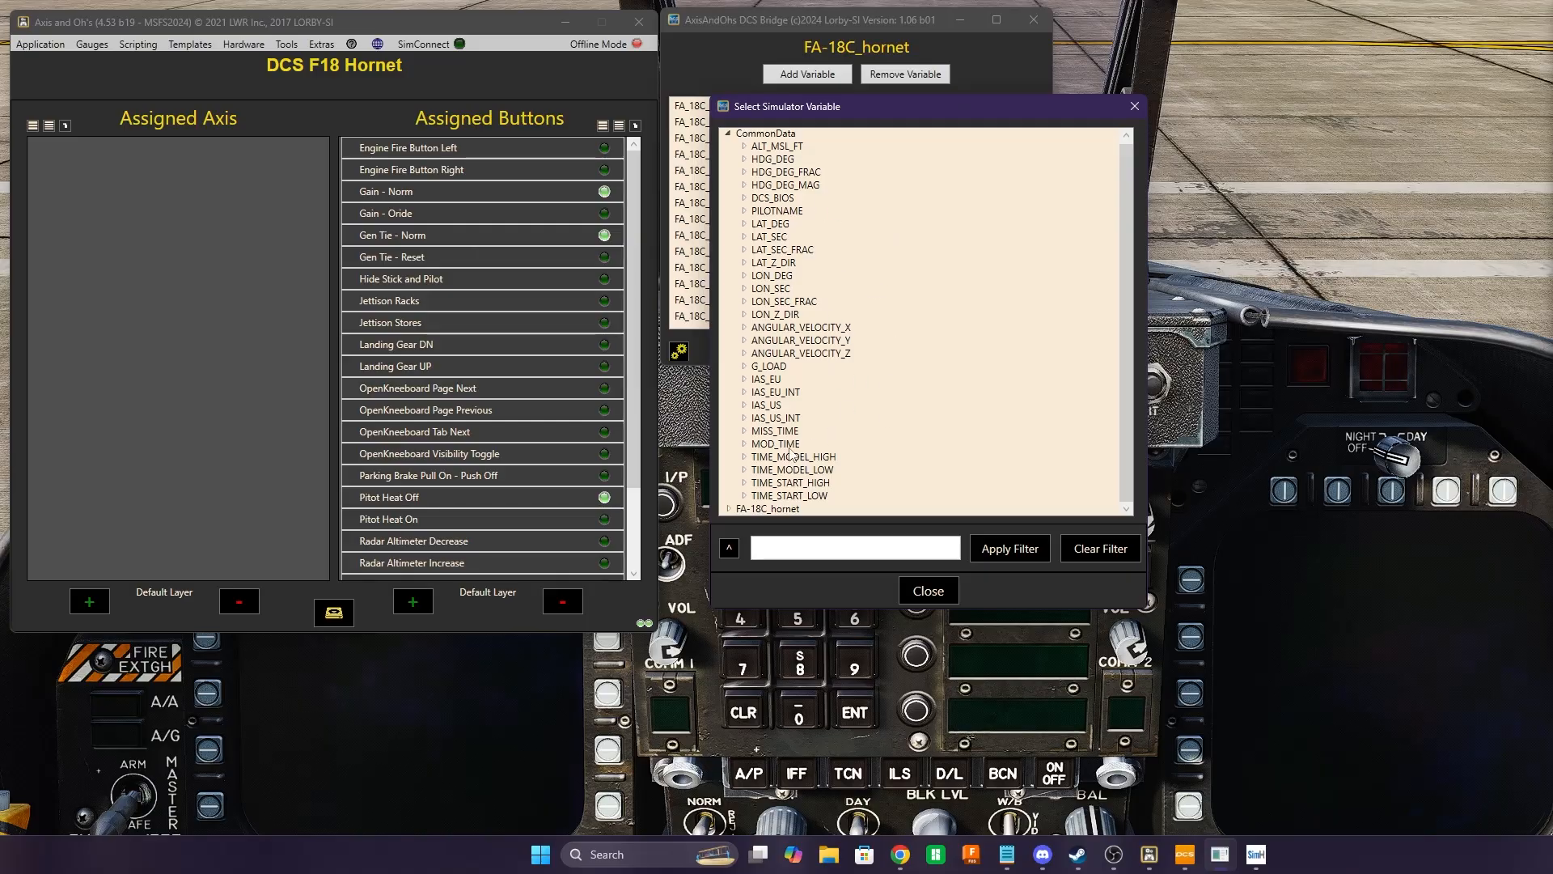
left_click(730, 134)
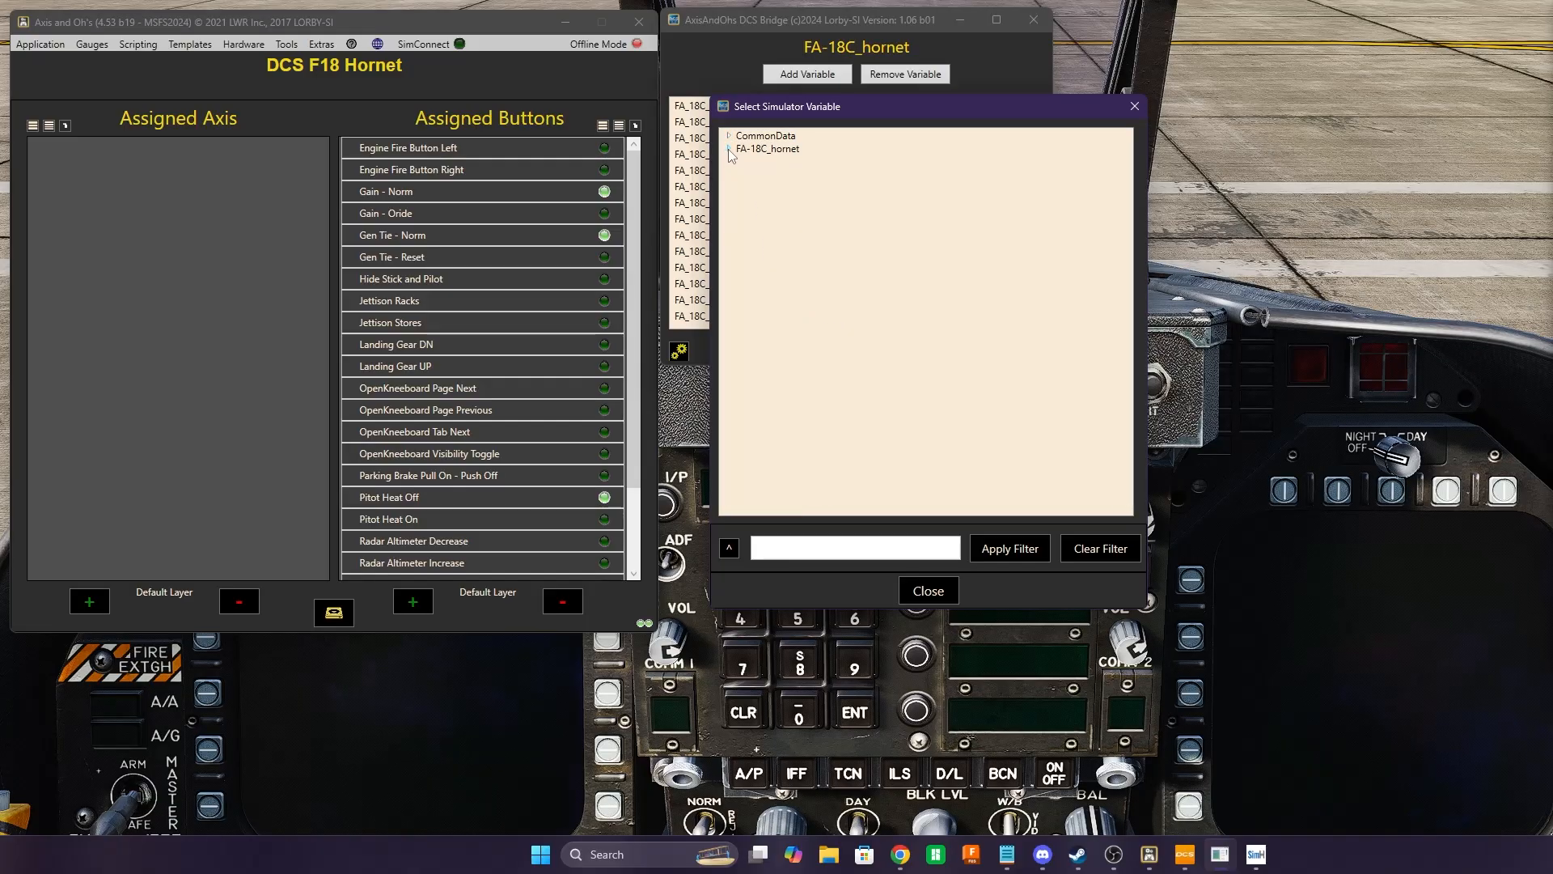
Browse the FA-18C_hornet variable tree and examine the variables under UFC_OPTION_CUEING_1 and UFC_ONOFF
left_click(729, 150)
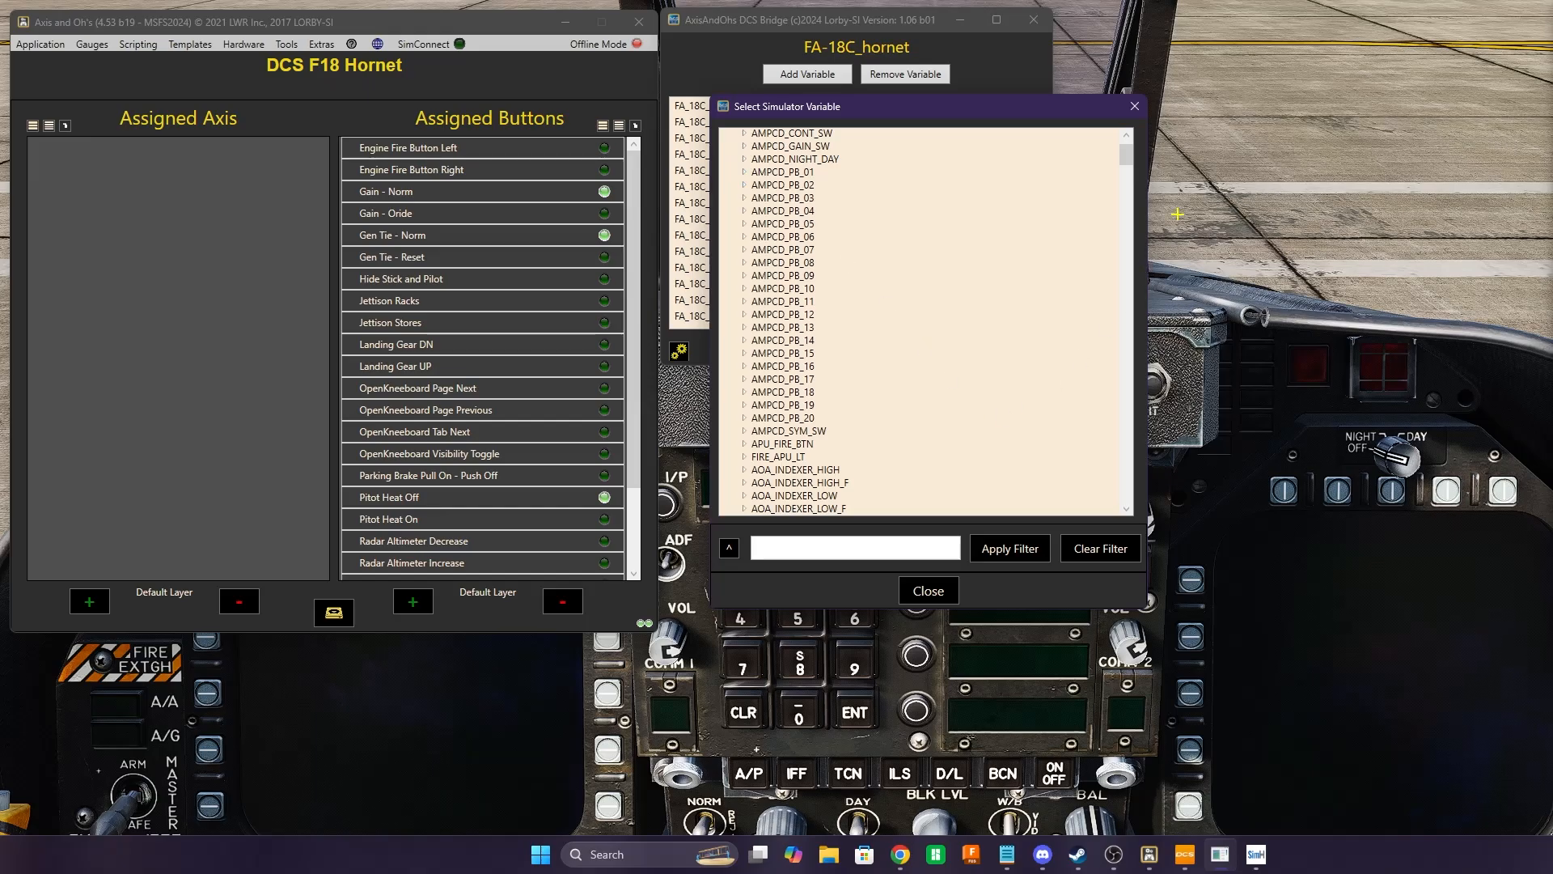
left_click_drag(1127, 155, 1137, 505)
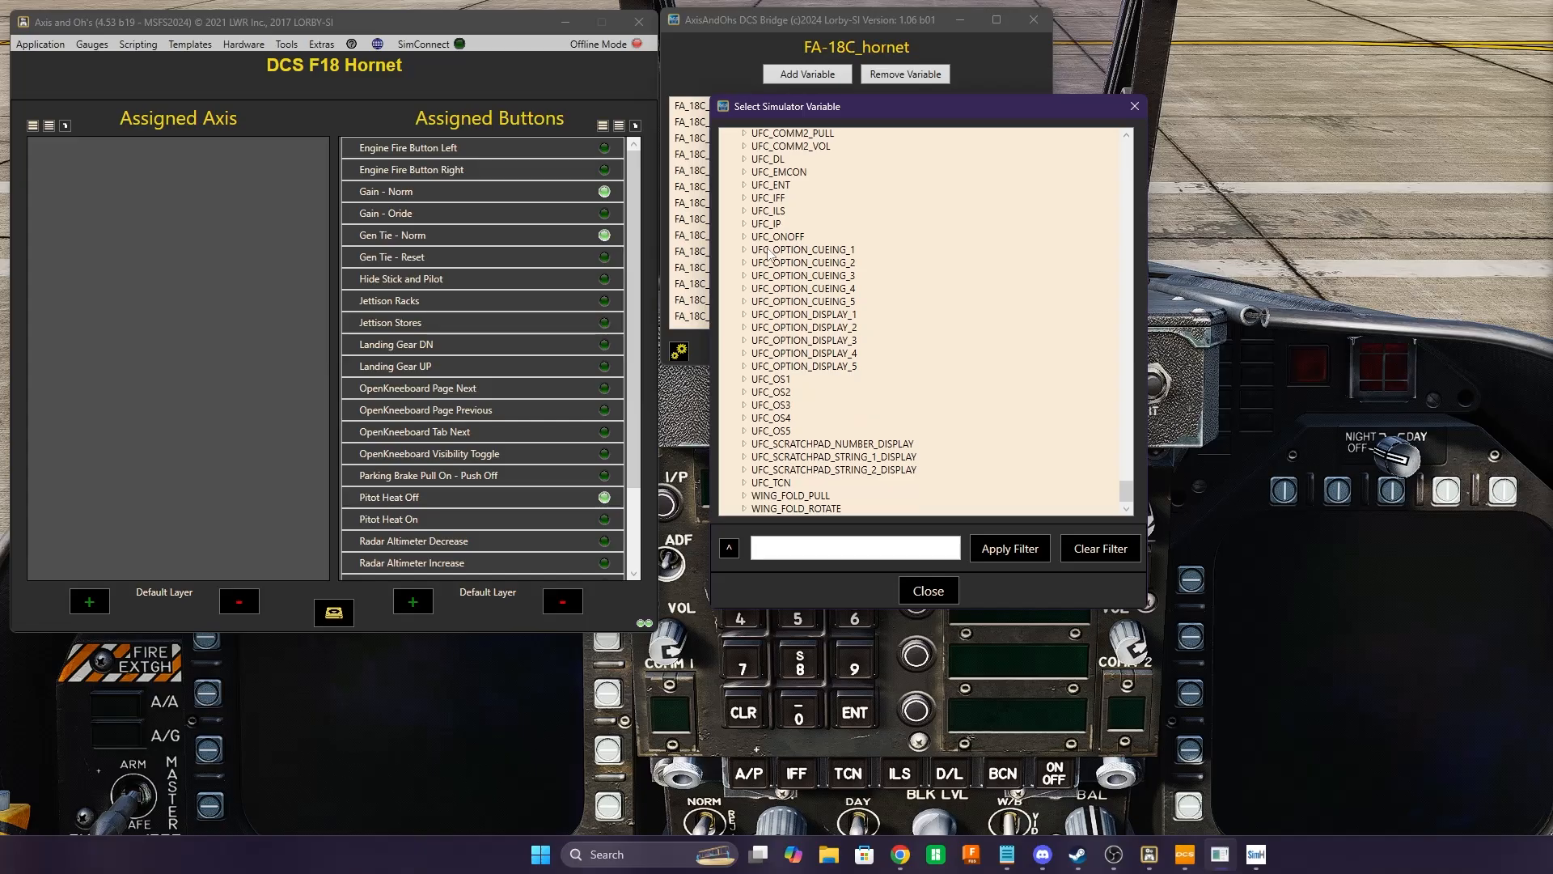
left_click(744, 251)
left_click(826, 264)
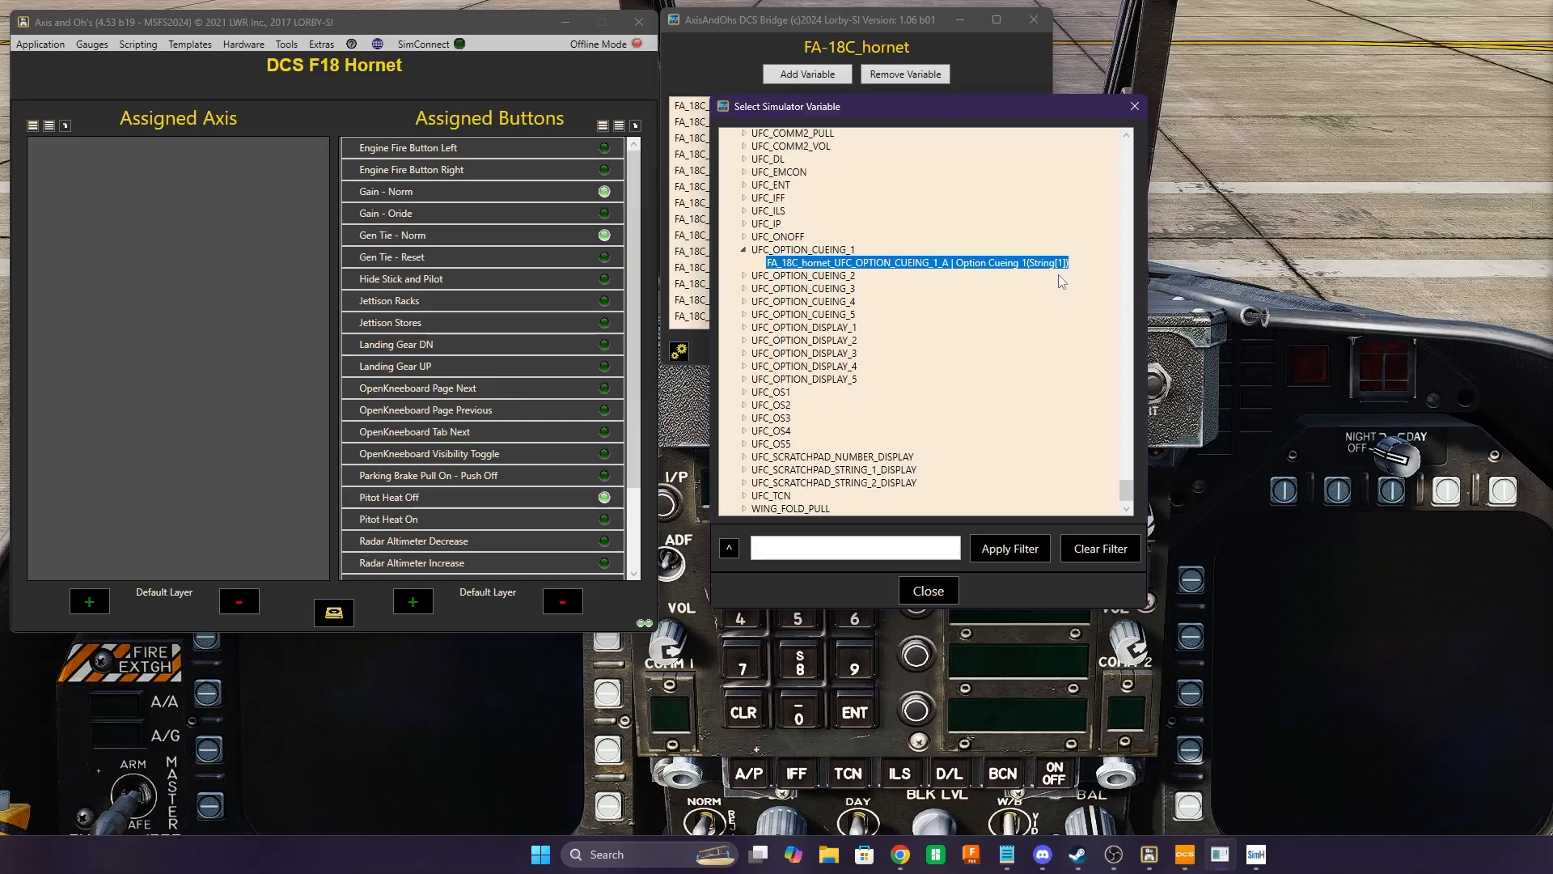
left_click(743, 249)
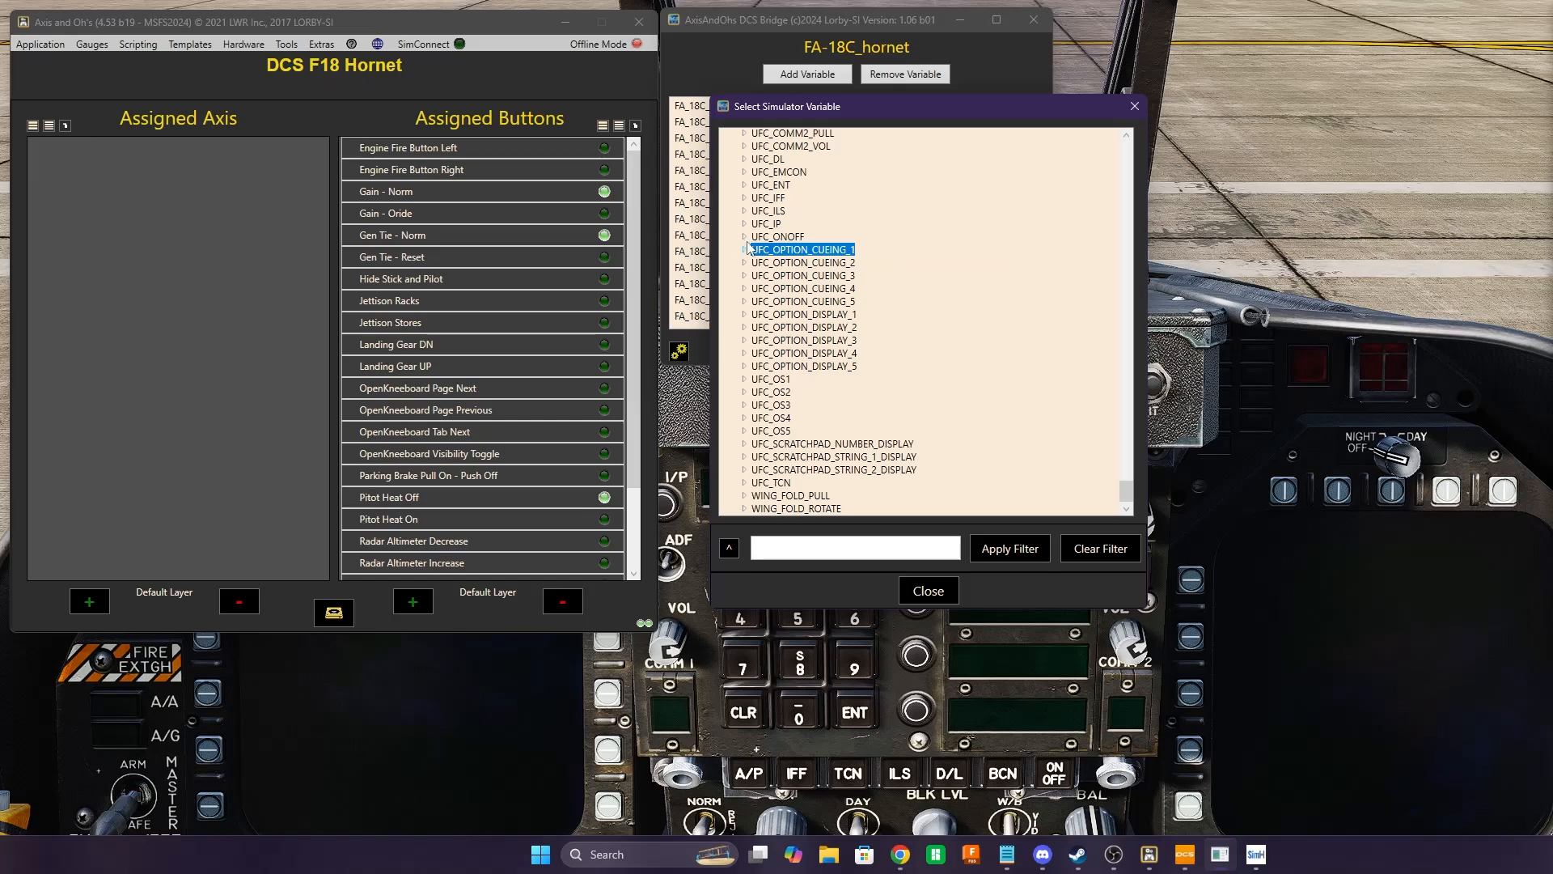
left_click(744, 237)
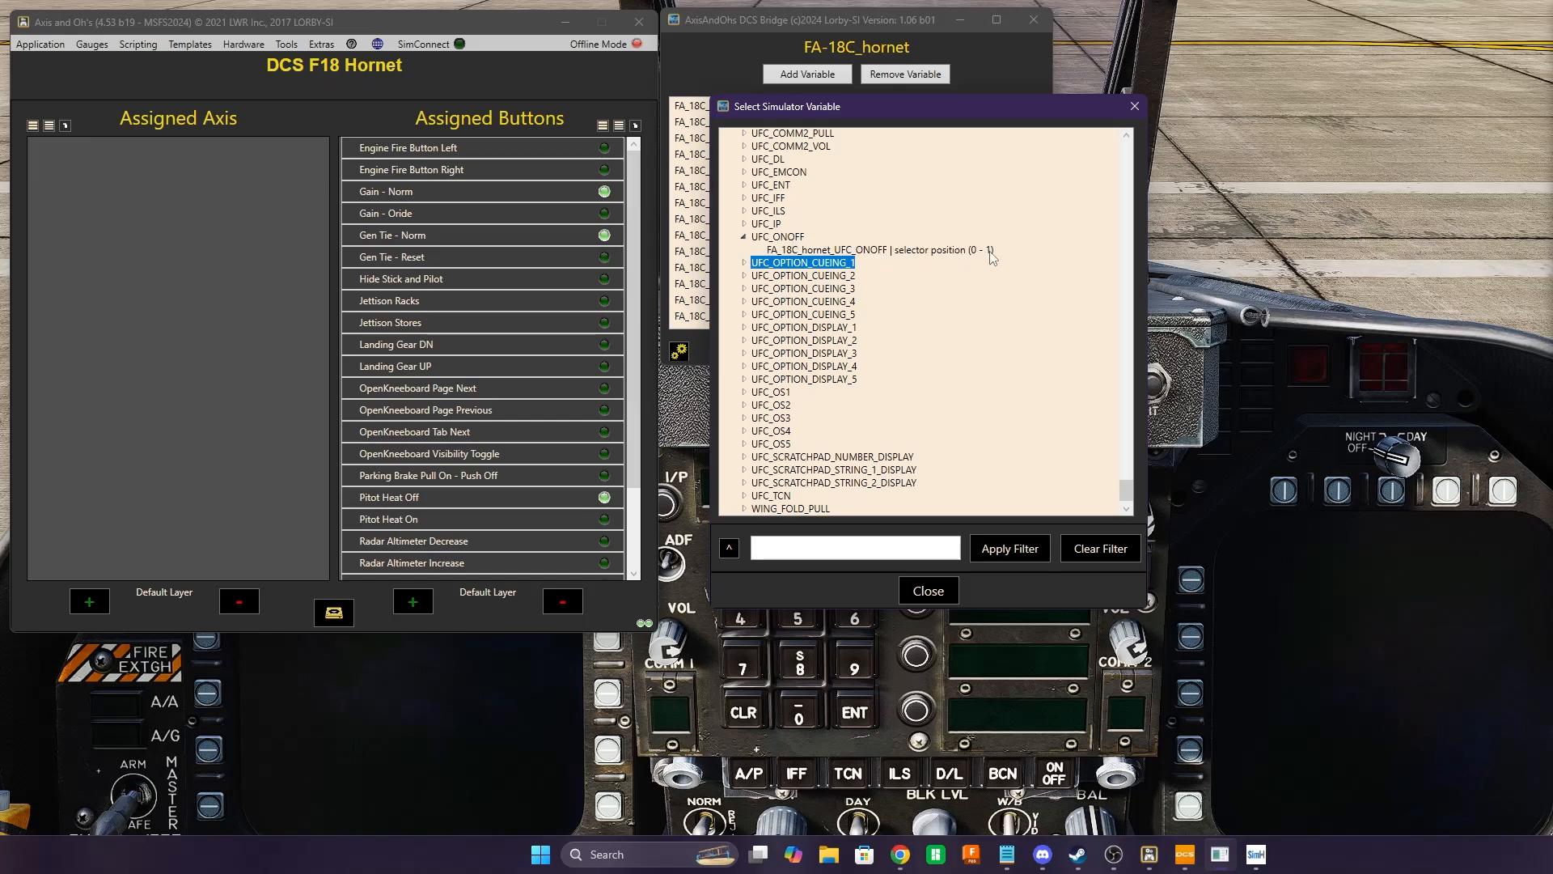
left_click(959, 251)
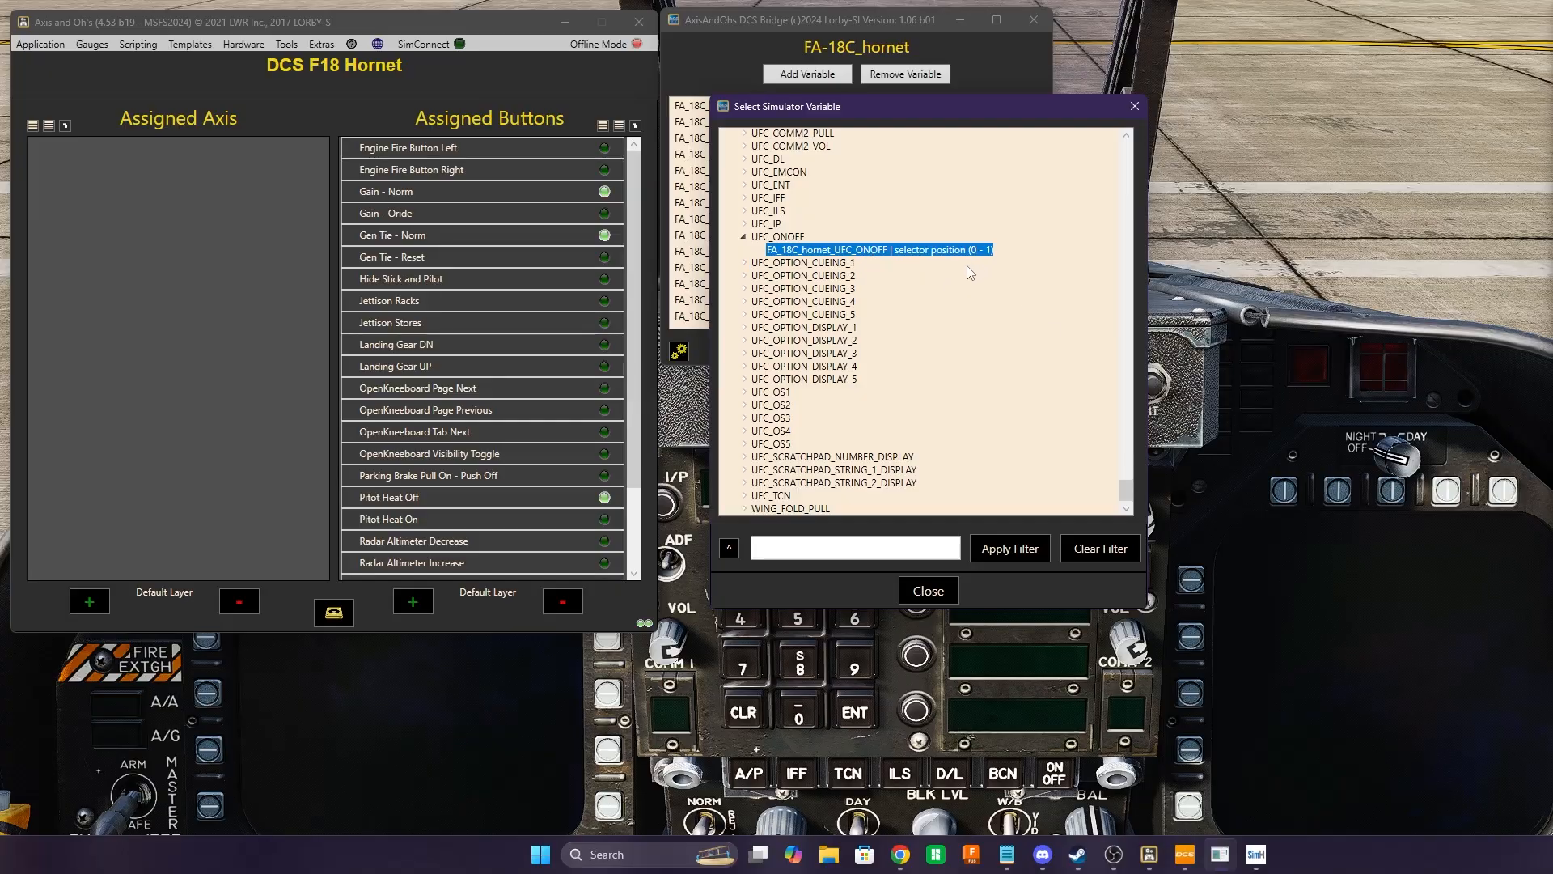
left_click(743, 237)
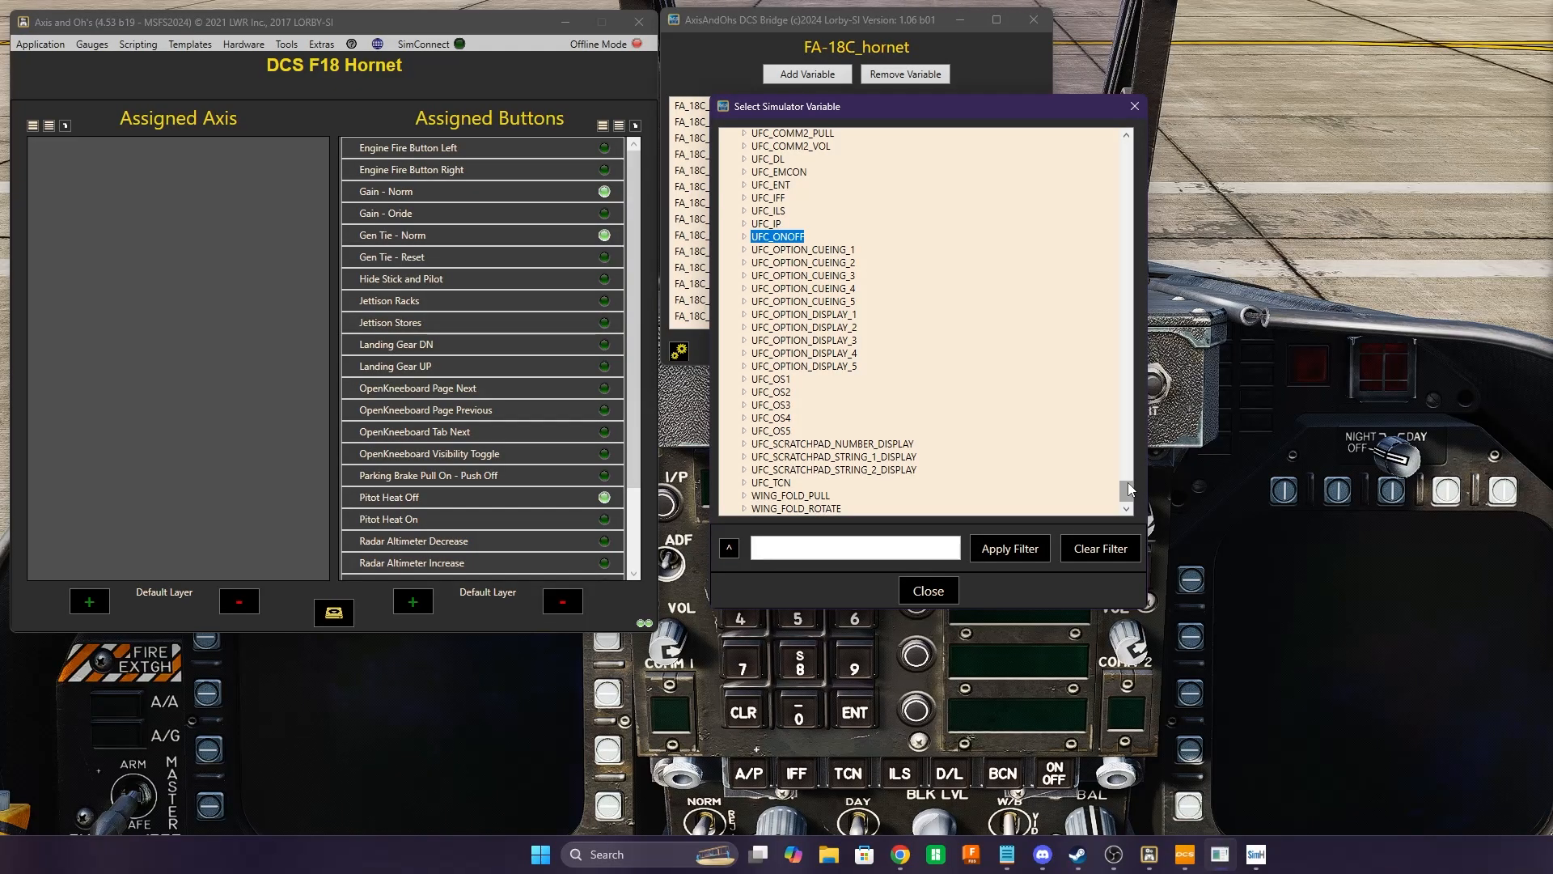
left_click_drag(1128, 482, 1138, 415)
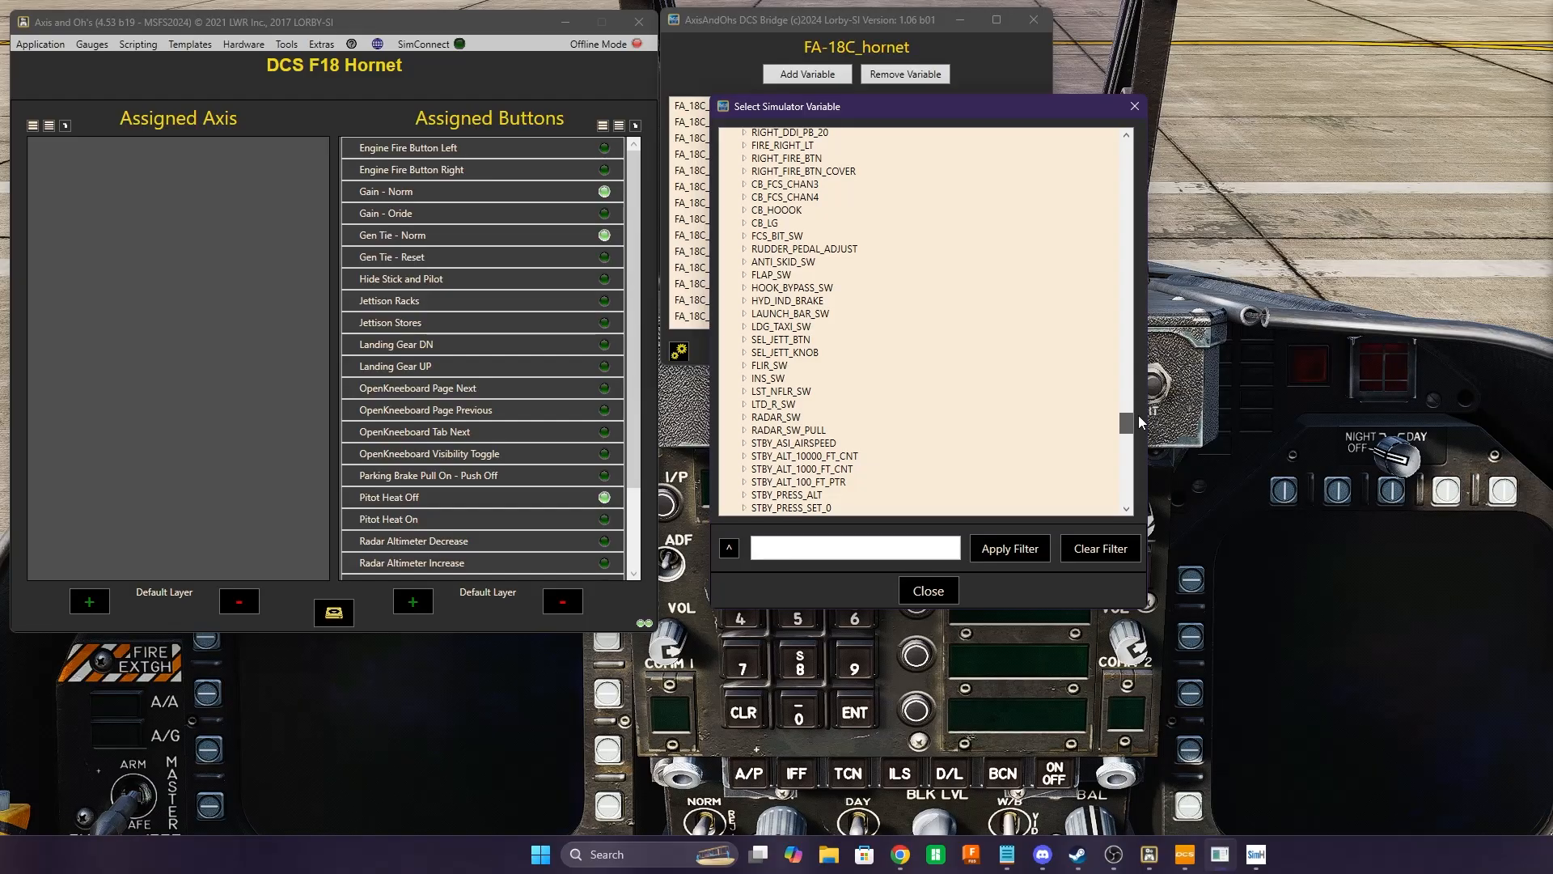
left_click_drag(1138, 415, 1150, 389)
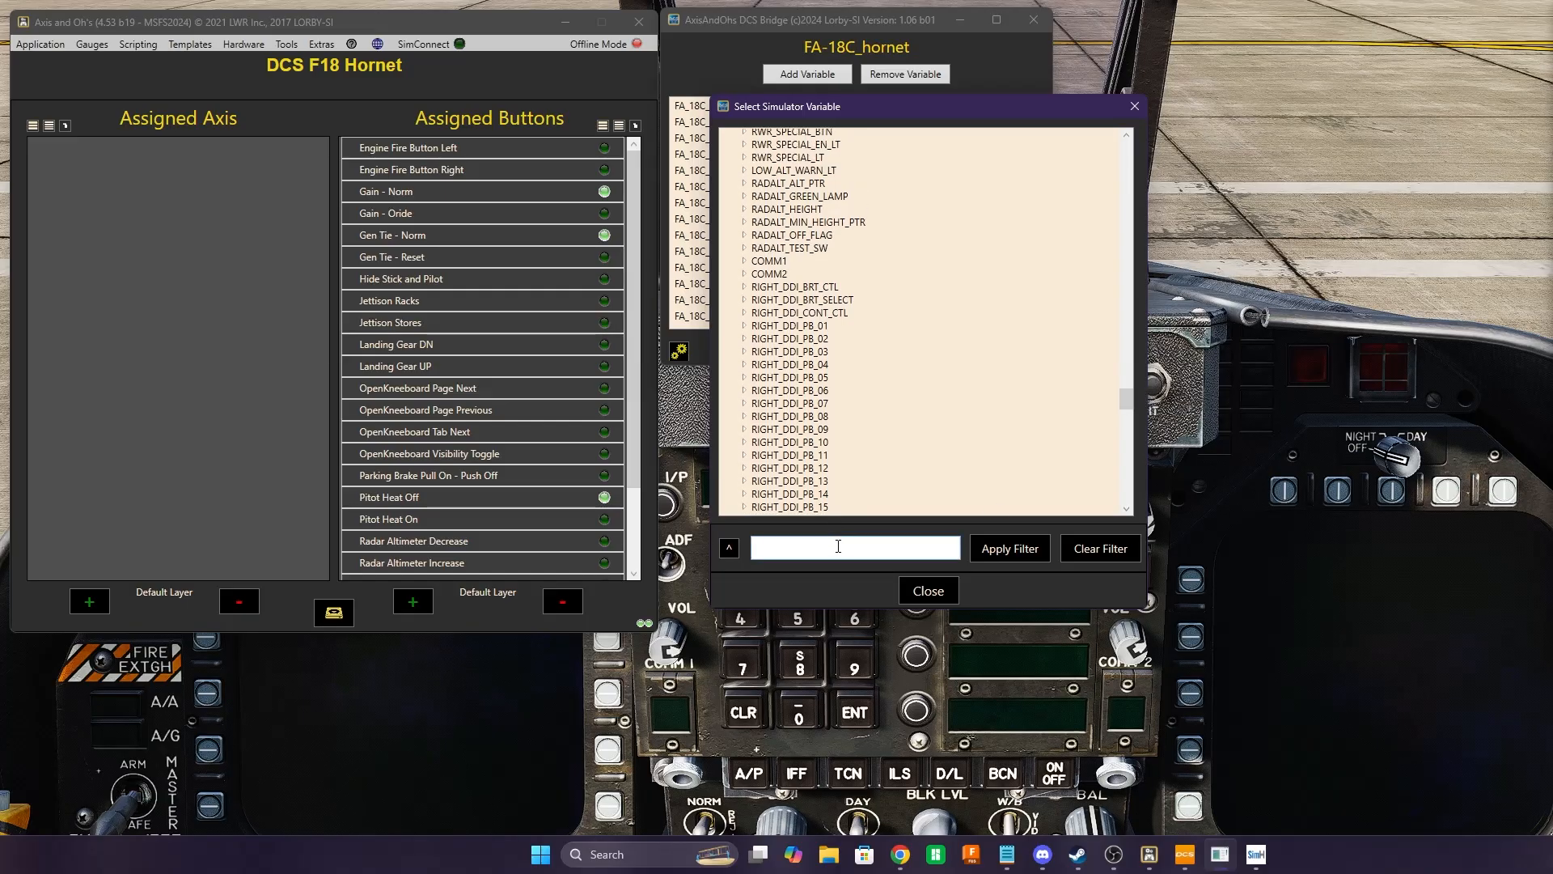
Filter the variables by "brake", inspect the EMERGENCY_PARKING_BRAKE_PULL and EMERGENCY_PARKING_BRAKE_ROTATE entries, and close the selection dialog
left_click(757, 546)
type("brake")
key("Return")
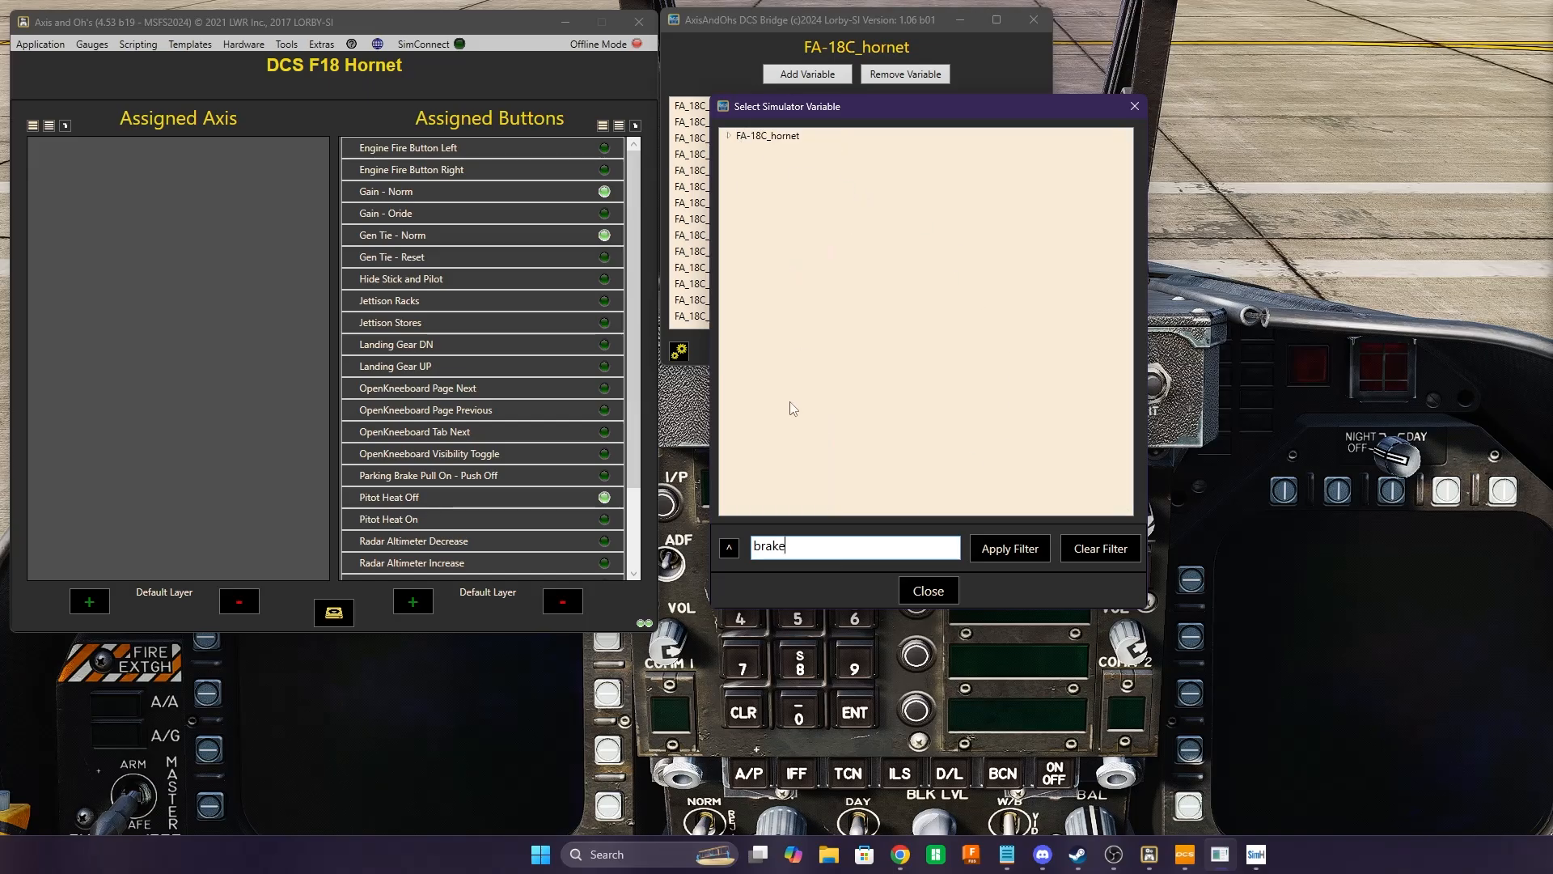
left_click(731, 135)
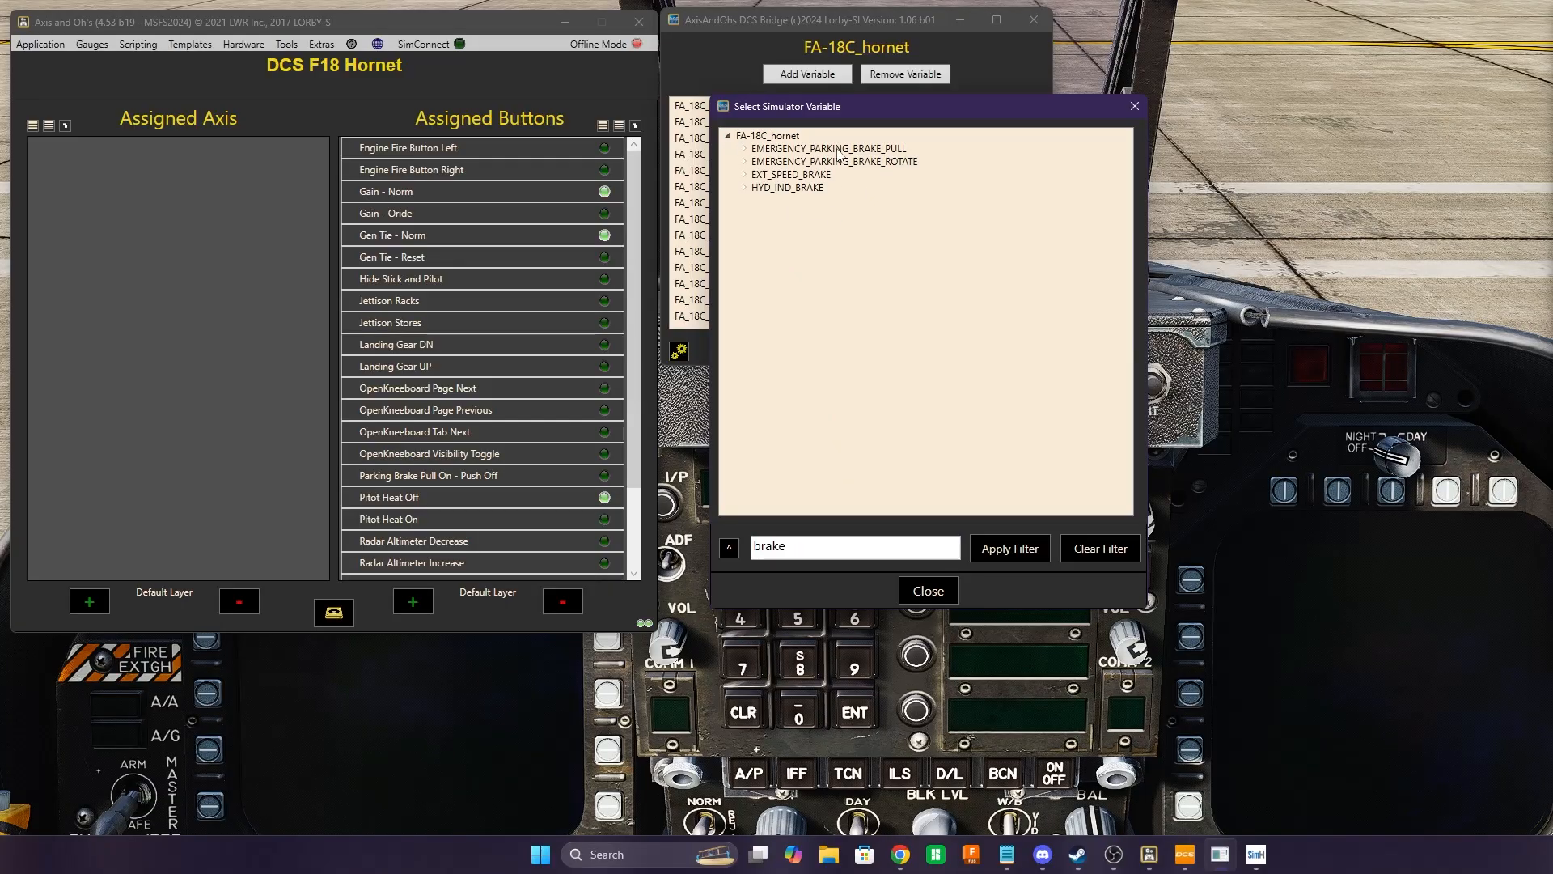
left_click(744, 149)
left_click(744, 175)
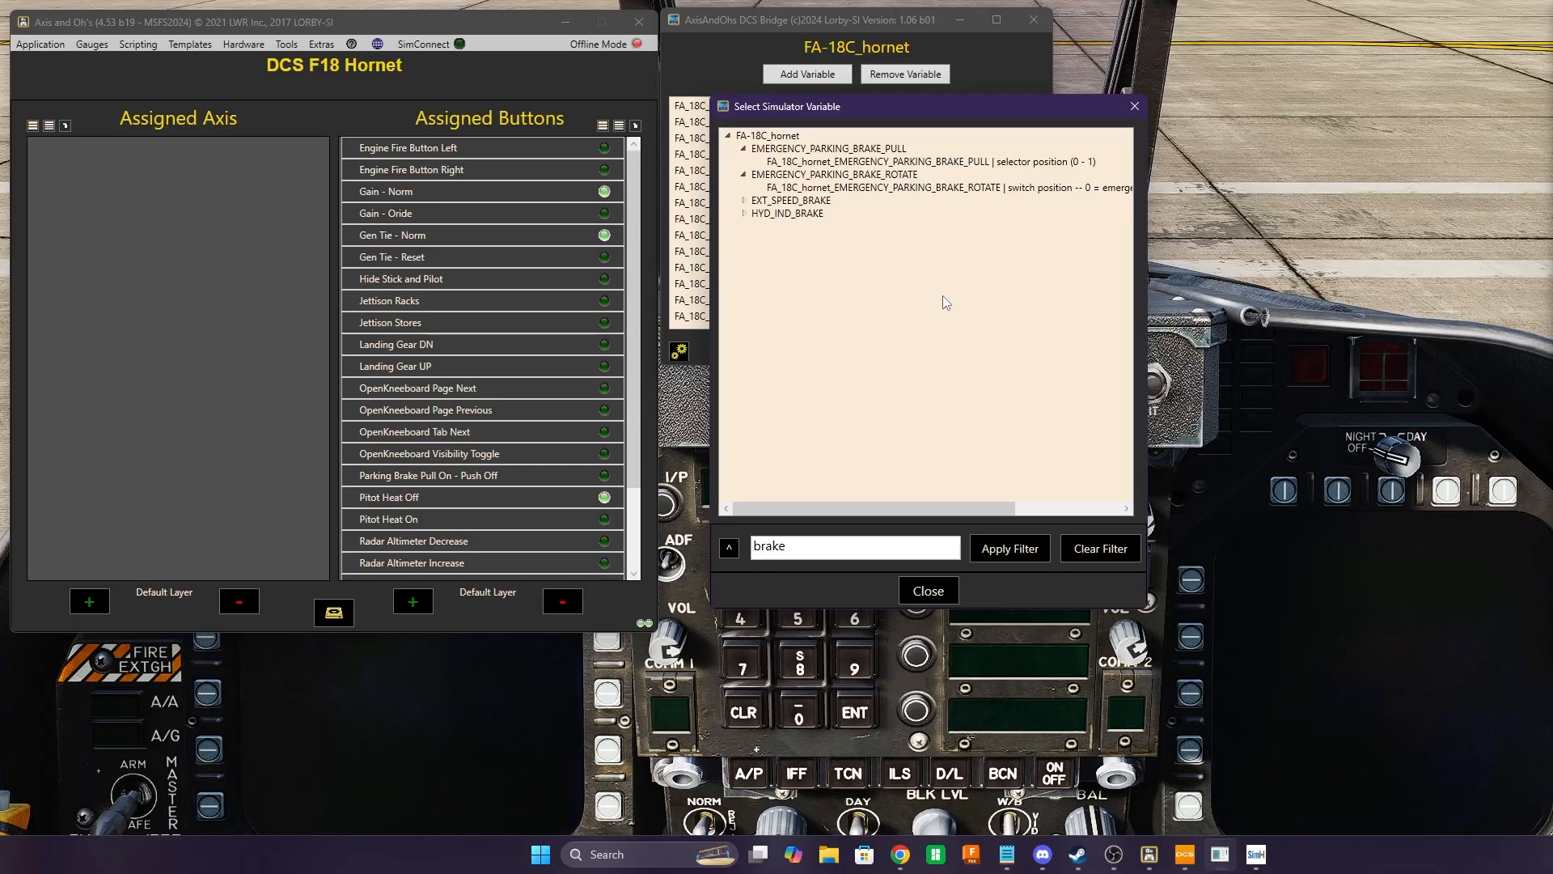
left_click(1132, 110)
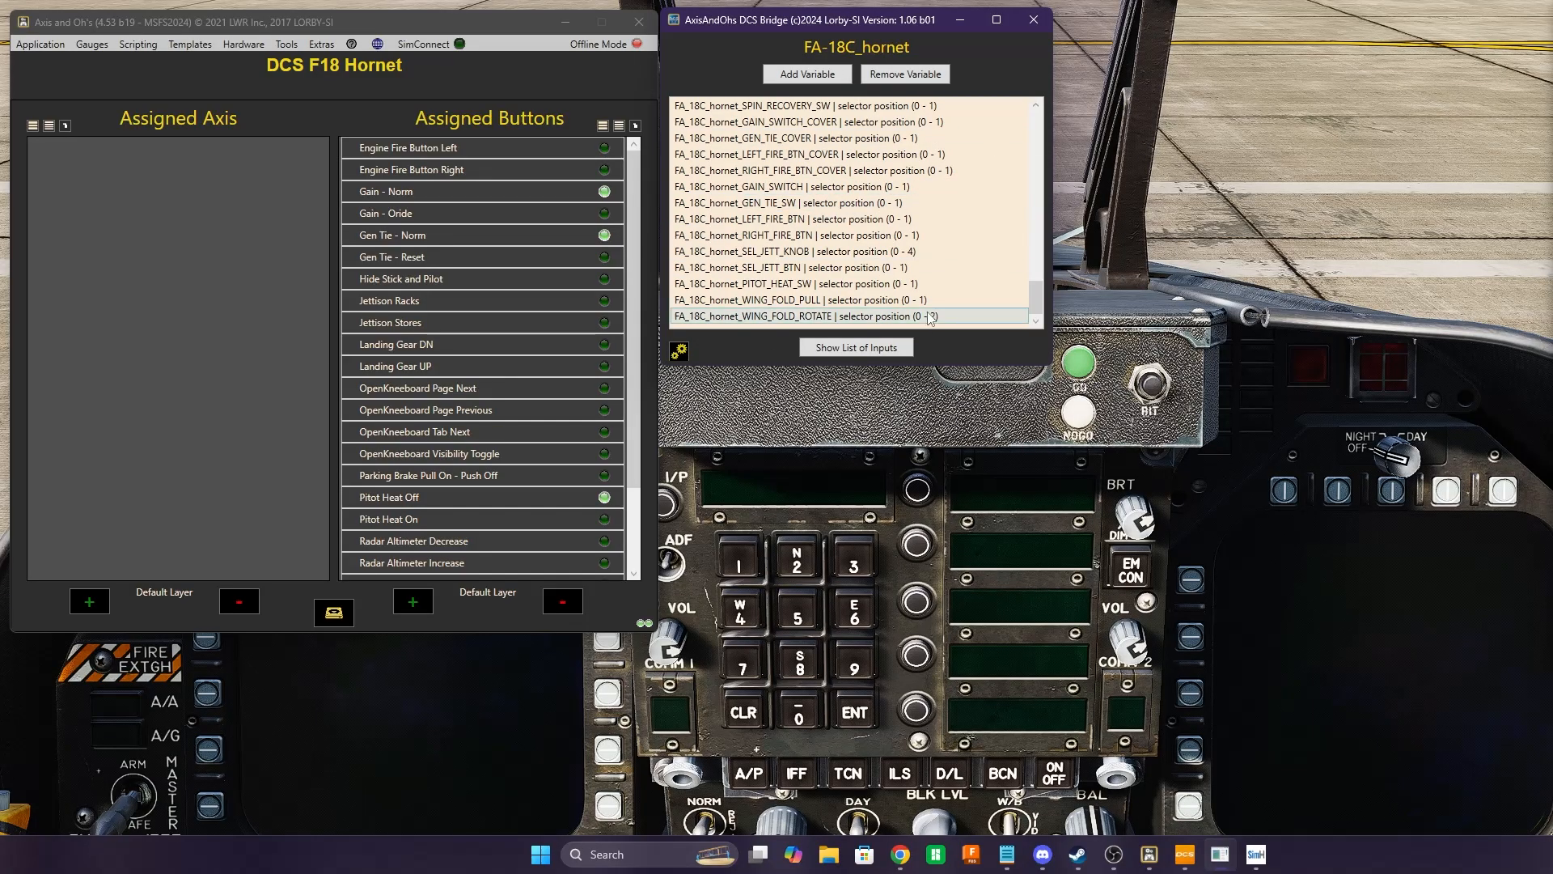
Open the list of inputs, inspect the FA-18C_hornet commands available for AMPCD_PB_06, and close the list
mouse_move(1037, 296)
left_mouse_down()
mouse_move(1062, 139)
mouse_move(1042, 308)
left_mouse_up()
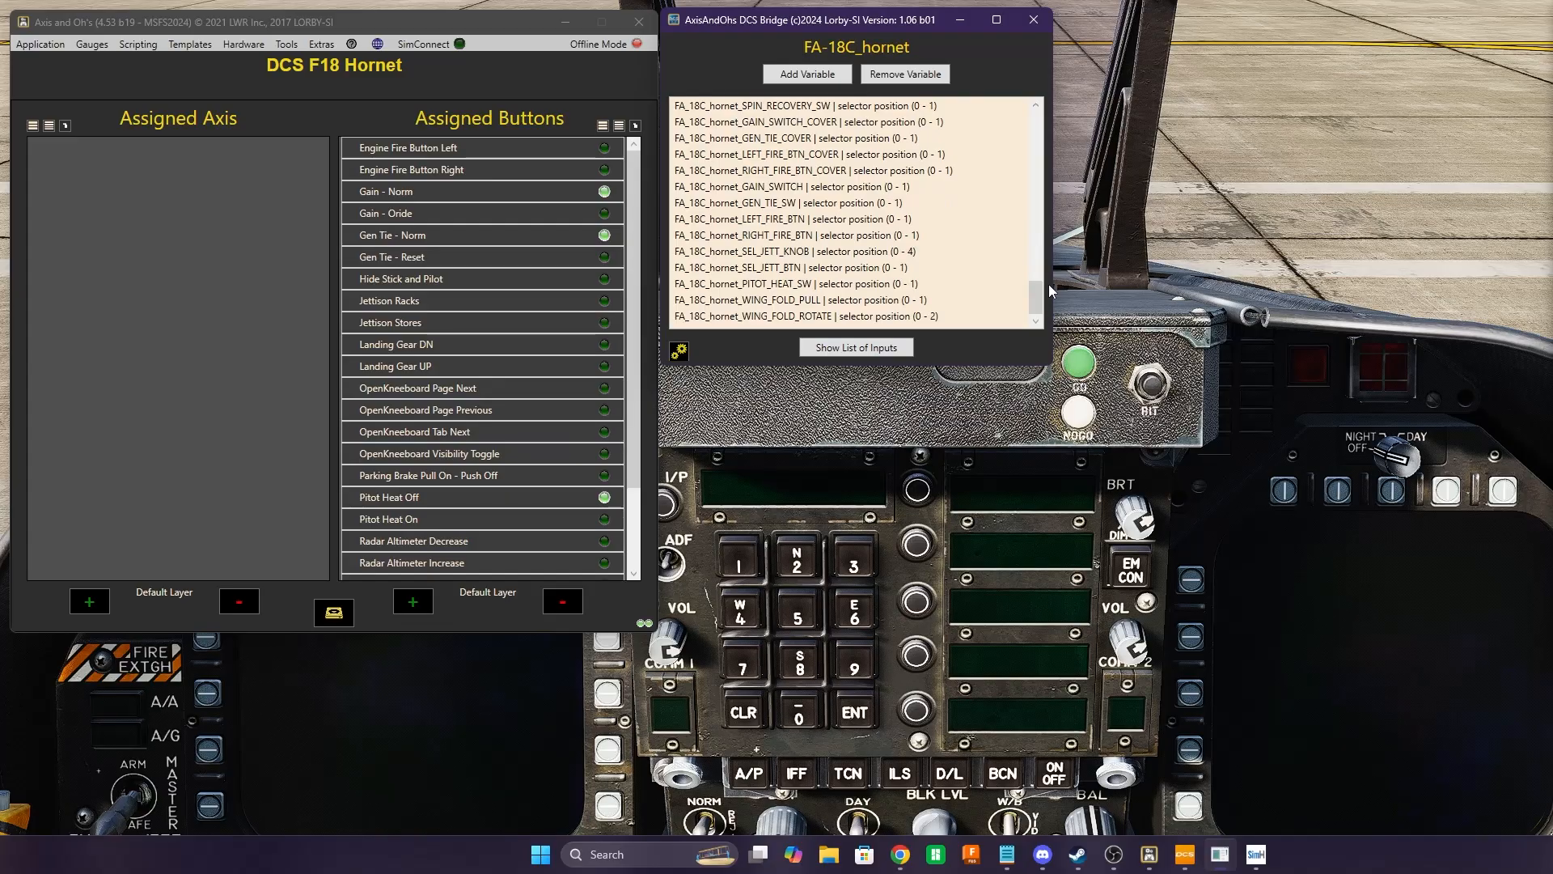
left_click(825, 354)
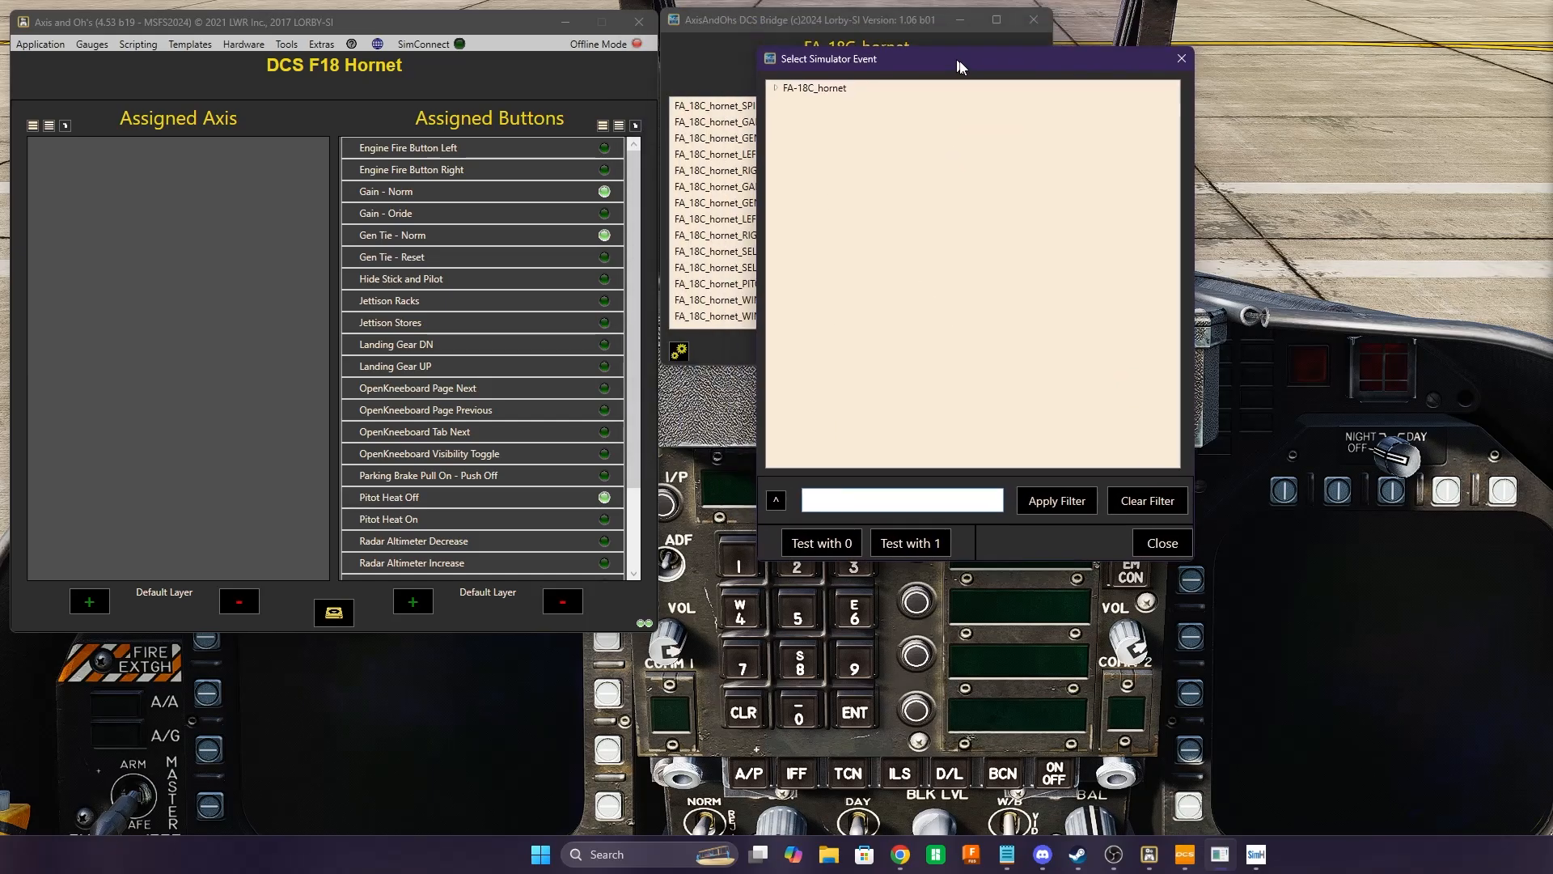
left_click(798, 123)
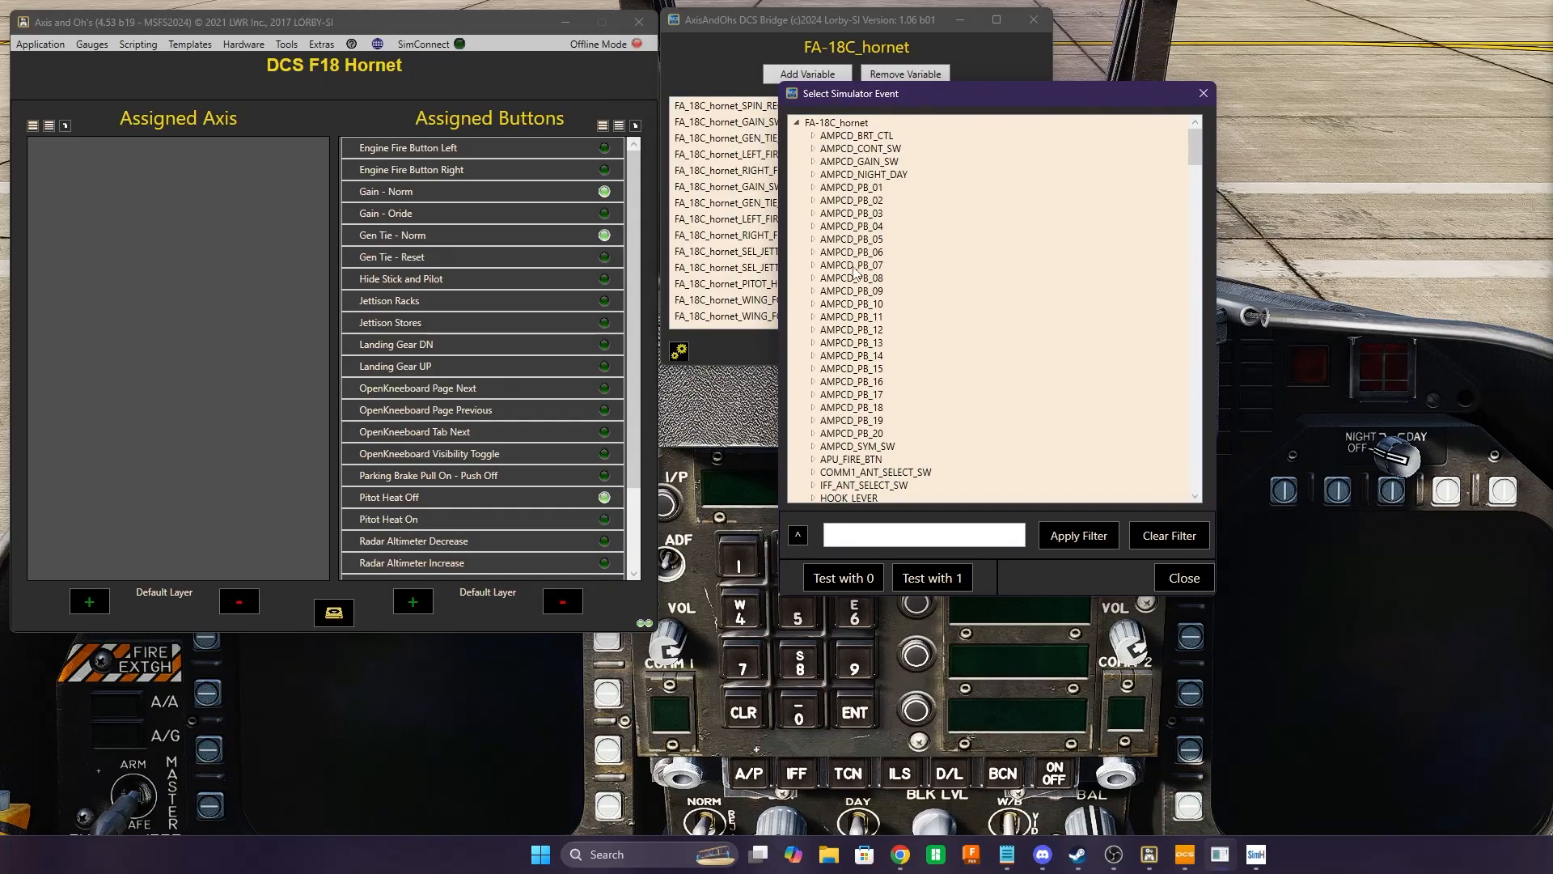
left_click(814, 253)
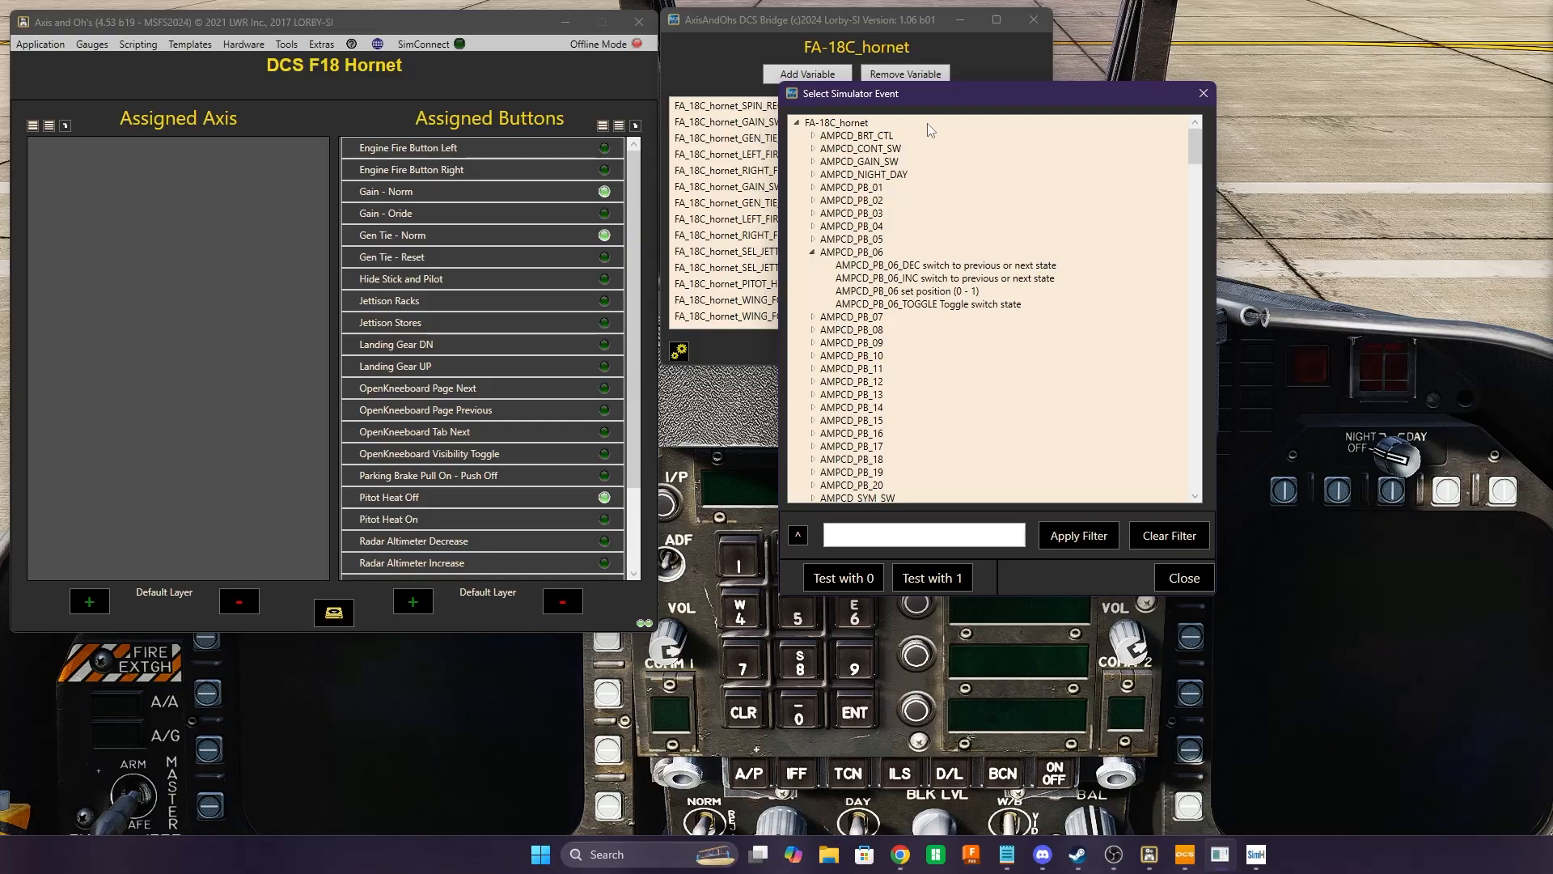
left_click_drag(998, 99, 1105, 114)
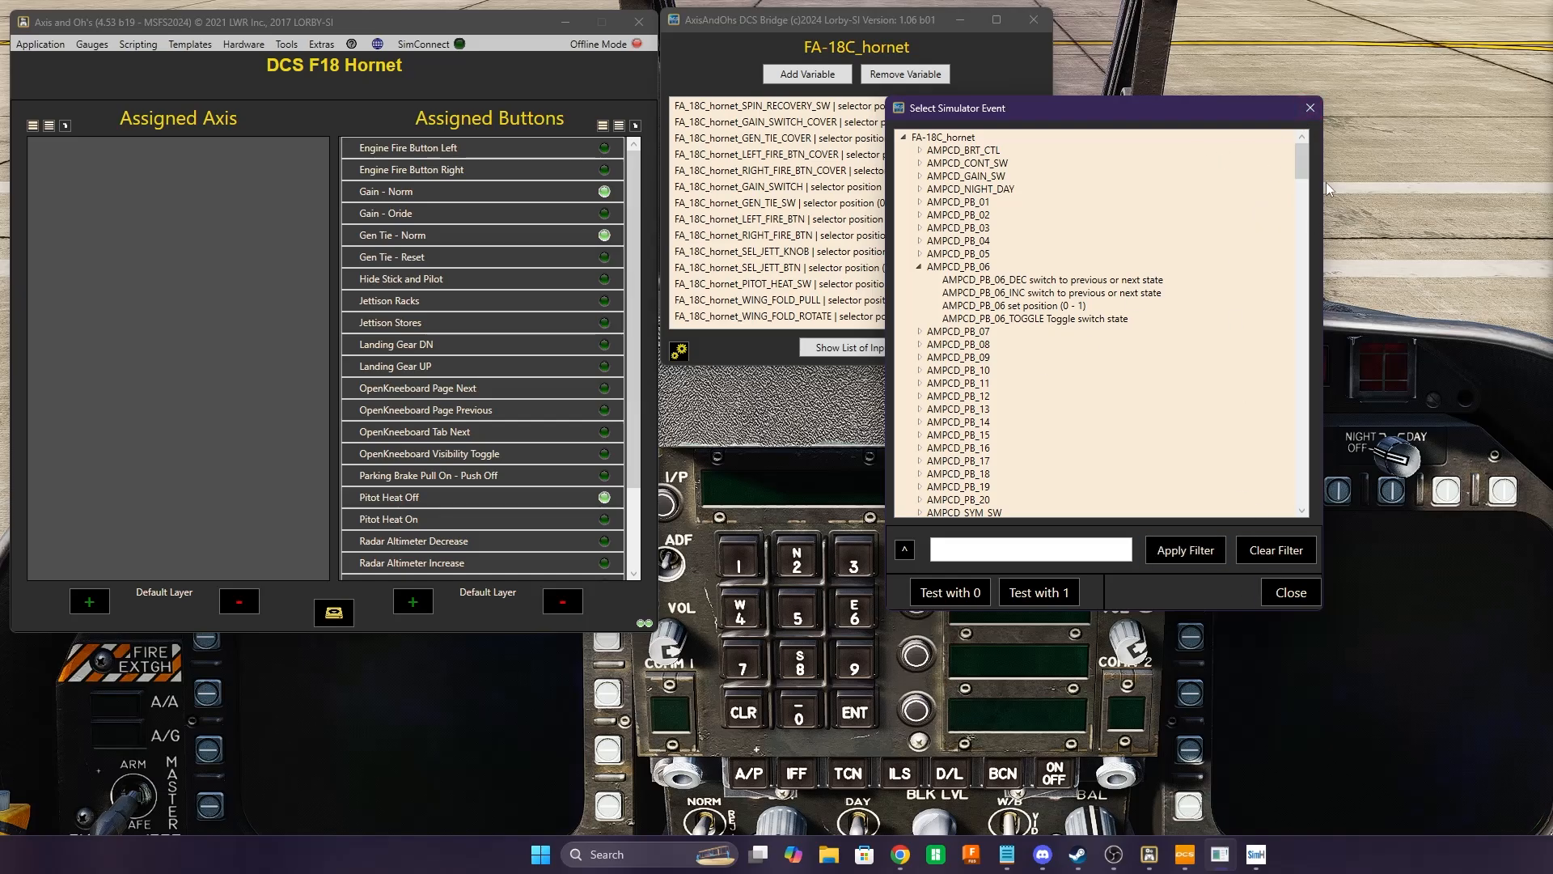
left_click(1310, 108)
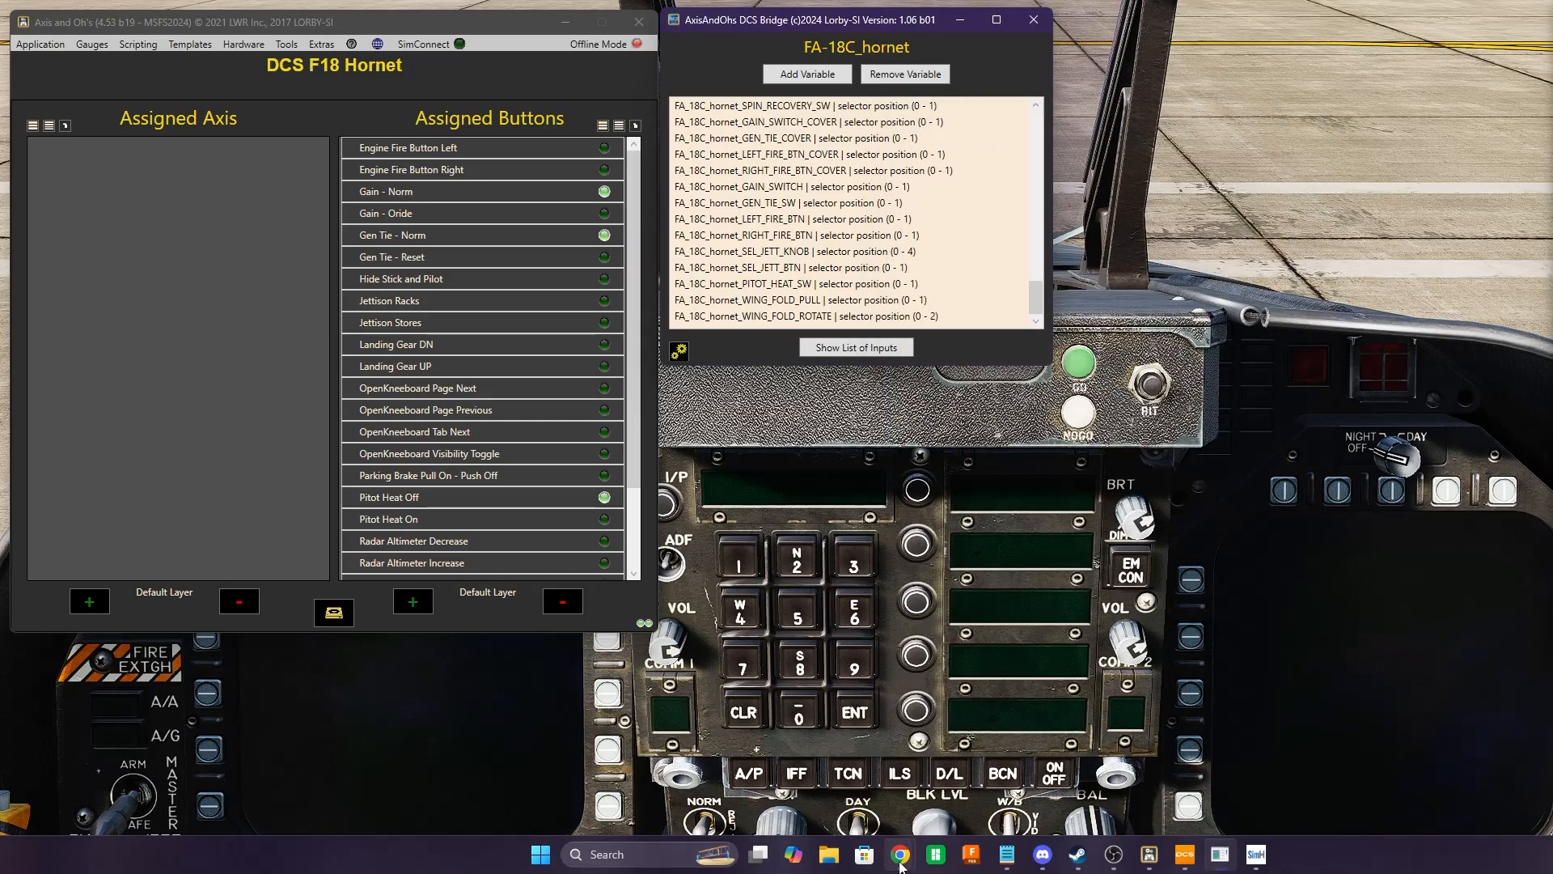
Switch to Chrome and open the DCS Bridge PDF manual at the passage on selected variables showing up as LVars
mouse_move(899, 854)
left_click(937, 809)
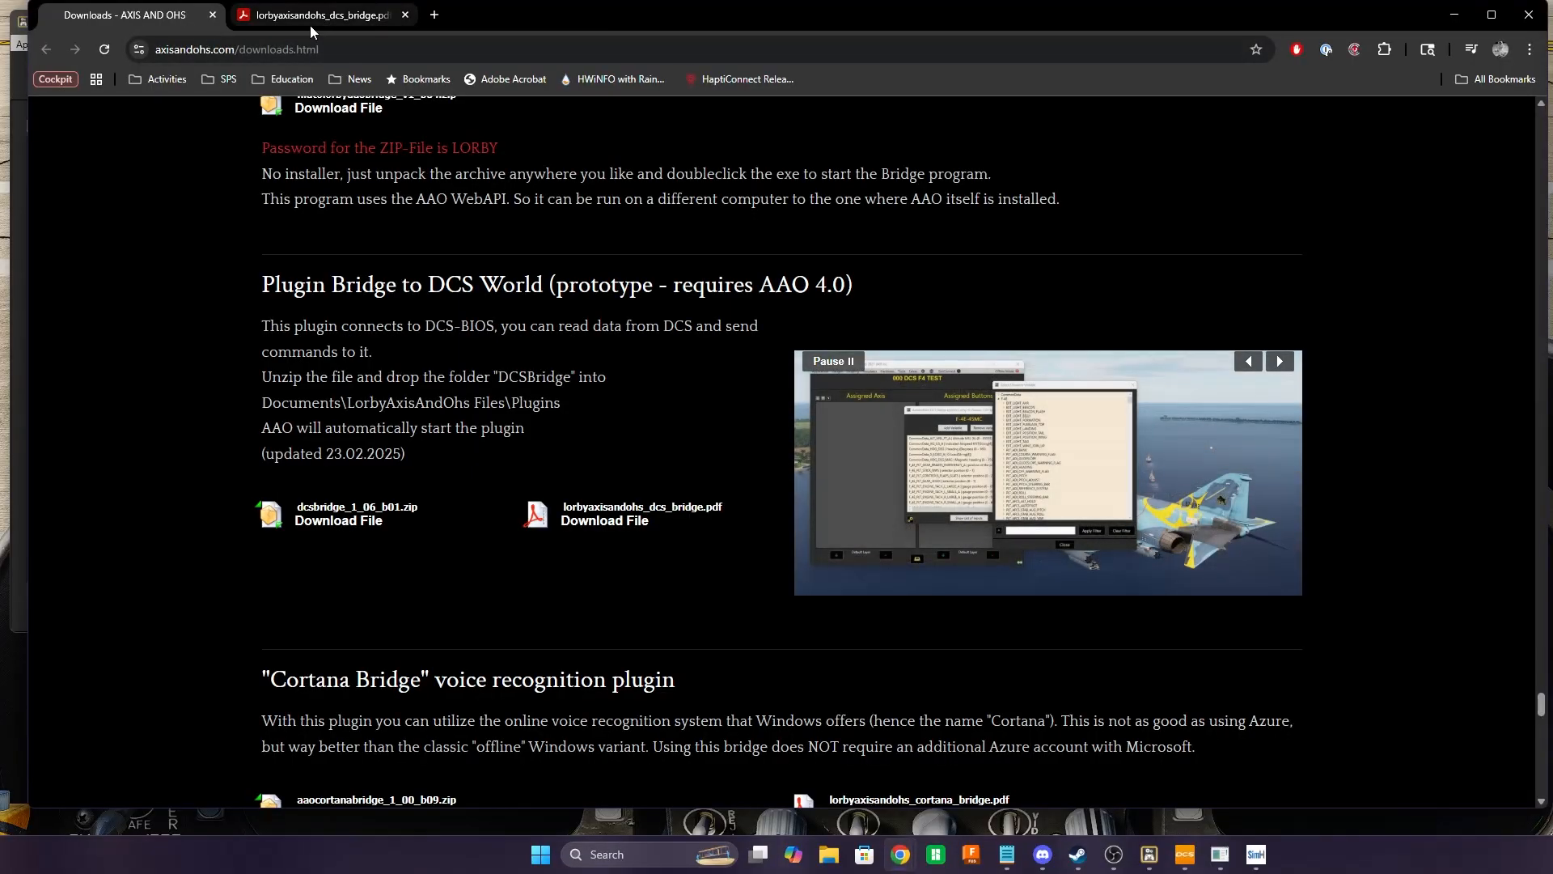
left_click(309, 24)
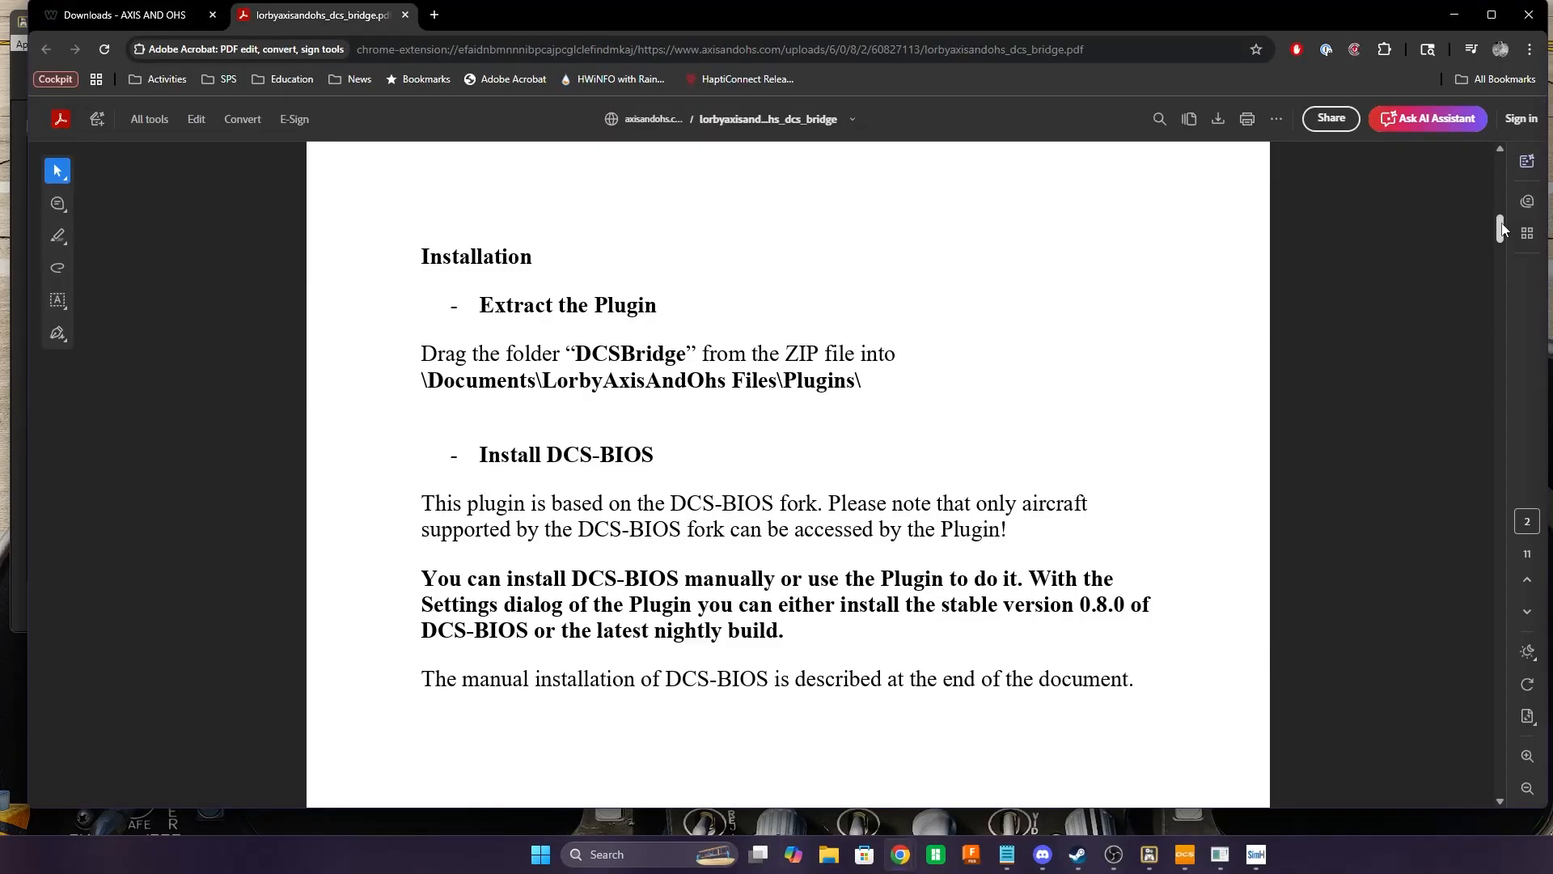
left_click_drag(1501, 229, 1514, 429)
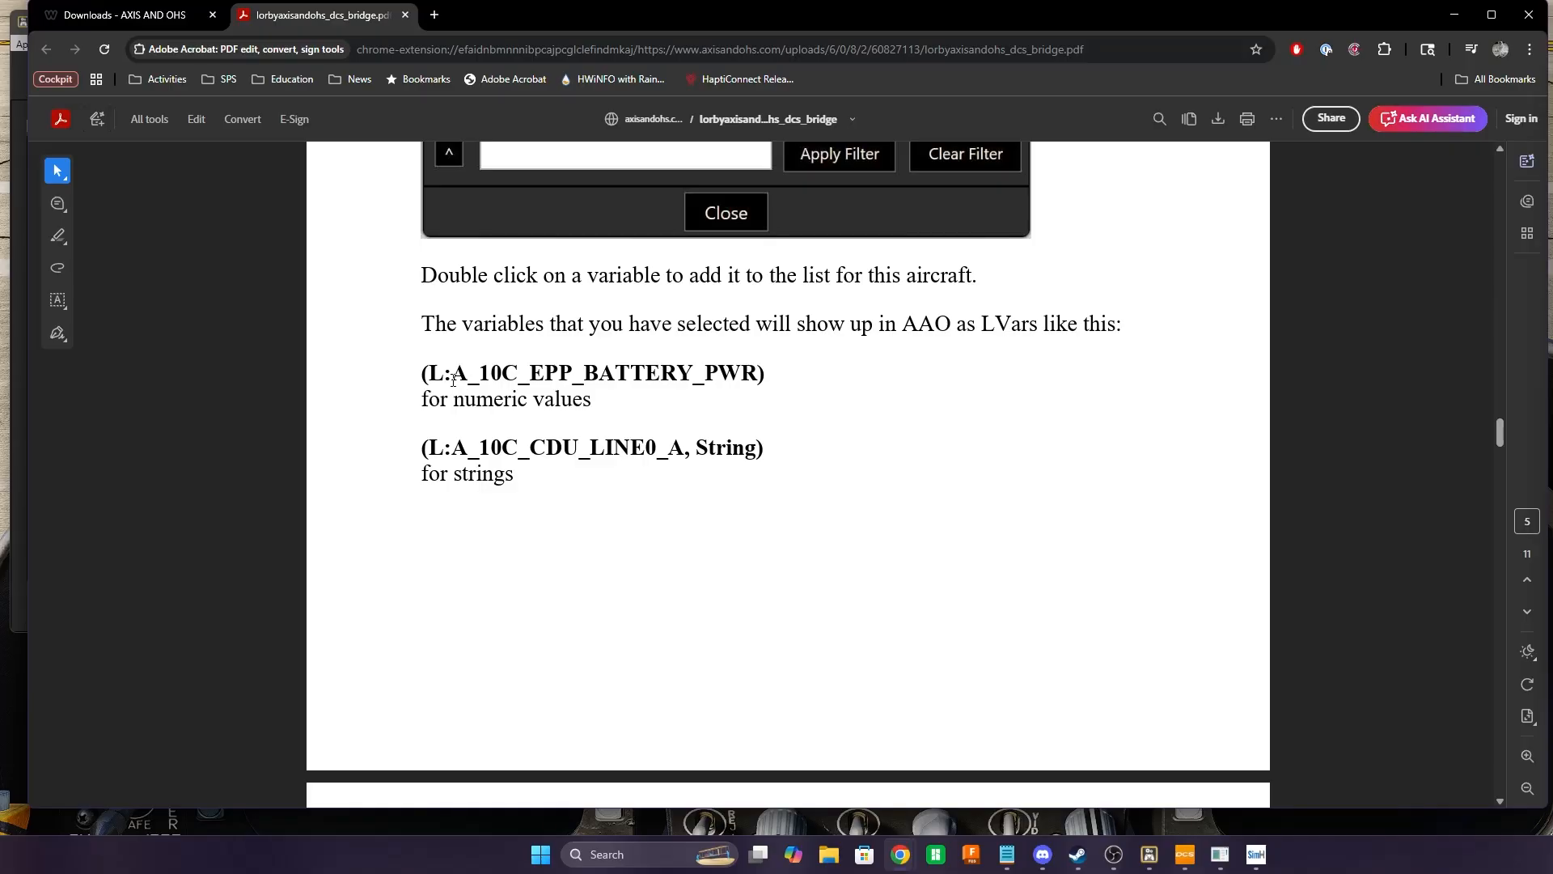
Examine the manual's LVar syntax examples for numeric values and strings, highlighting the aircraft and variable name parts
left_click_drag(453, 380, 507, 383)
left_click(508, 407)
left_click_drag(545, 381, 760, 381)
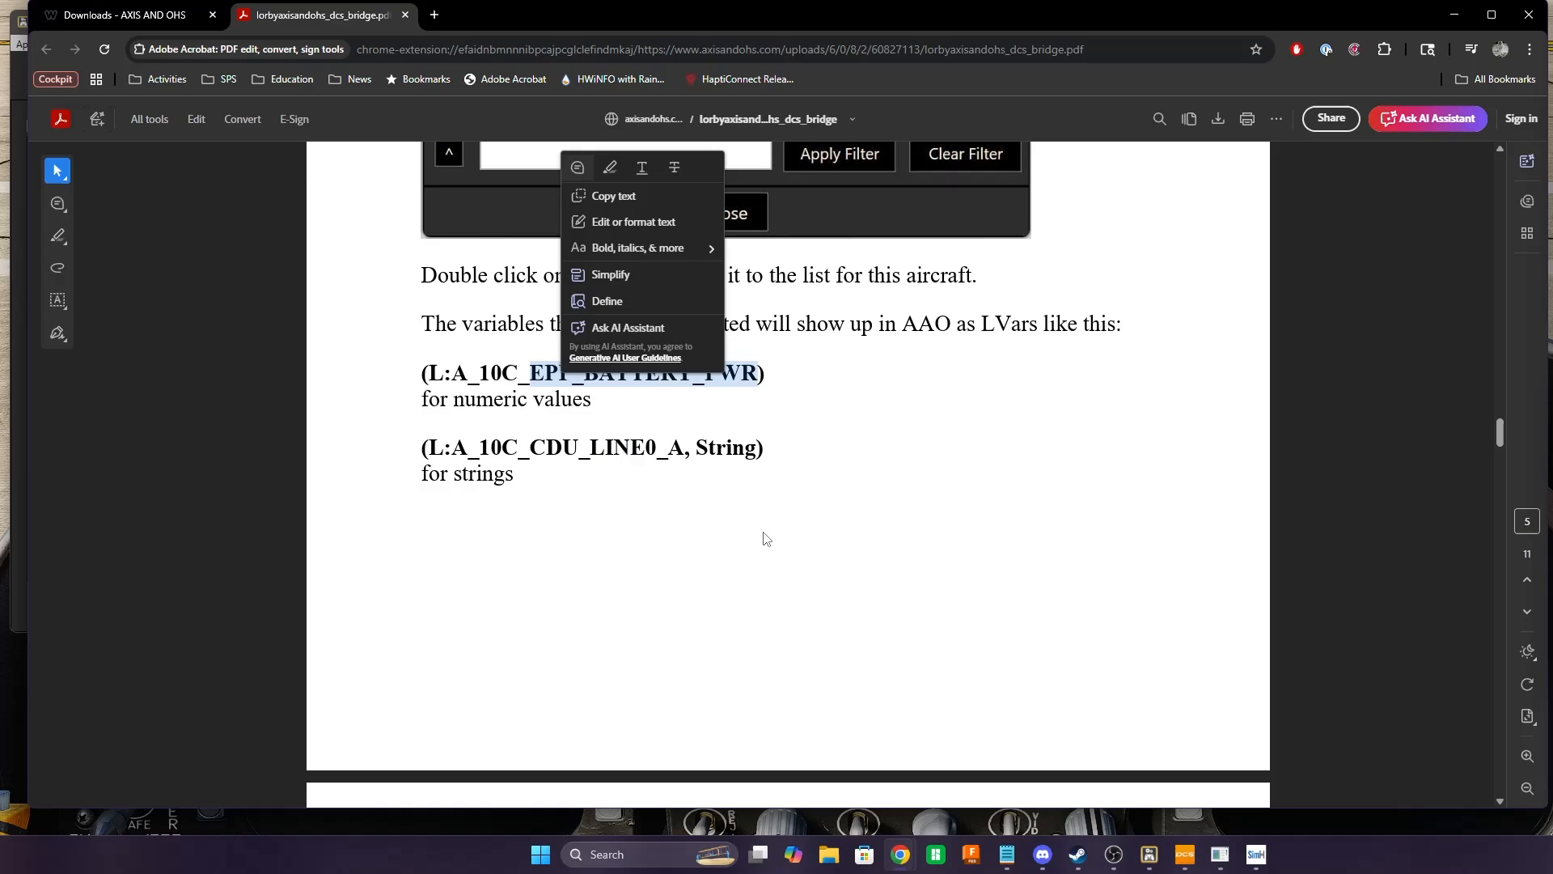
left_click_drag(492, 377, 517, 381)
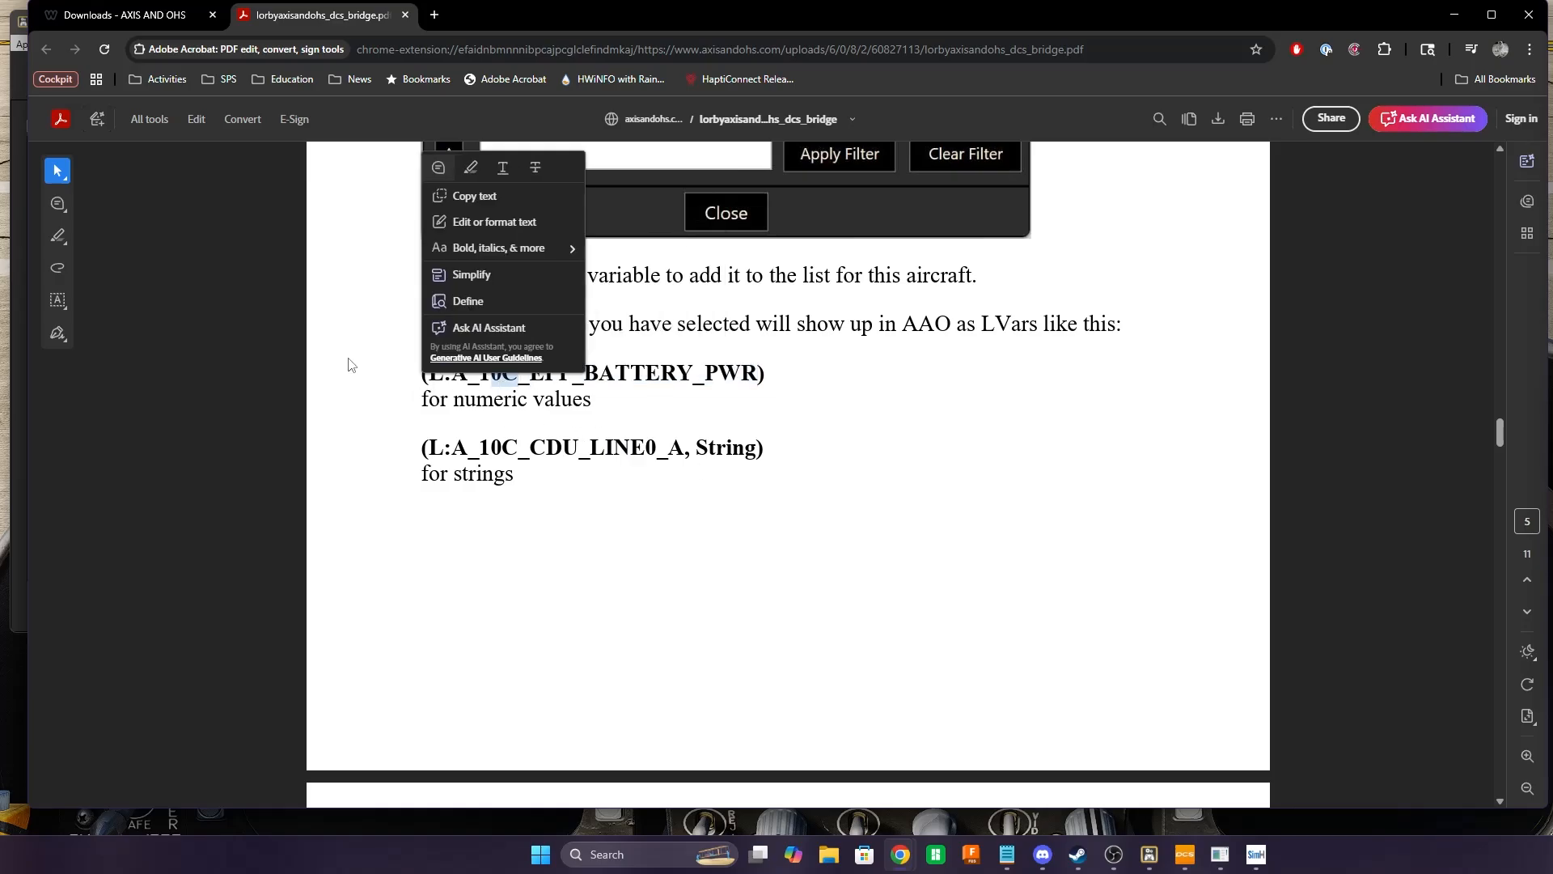
left_click(732, 413)
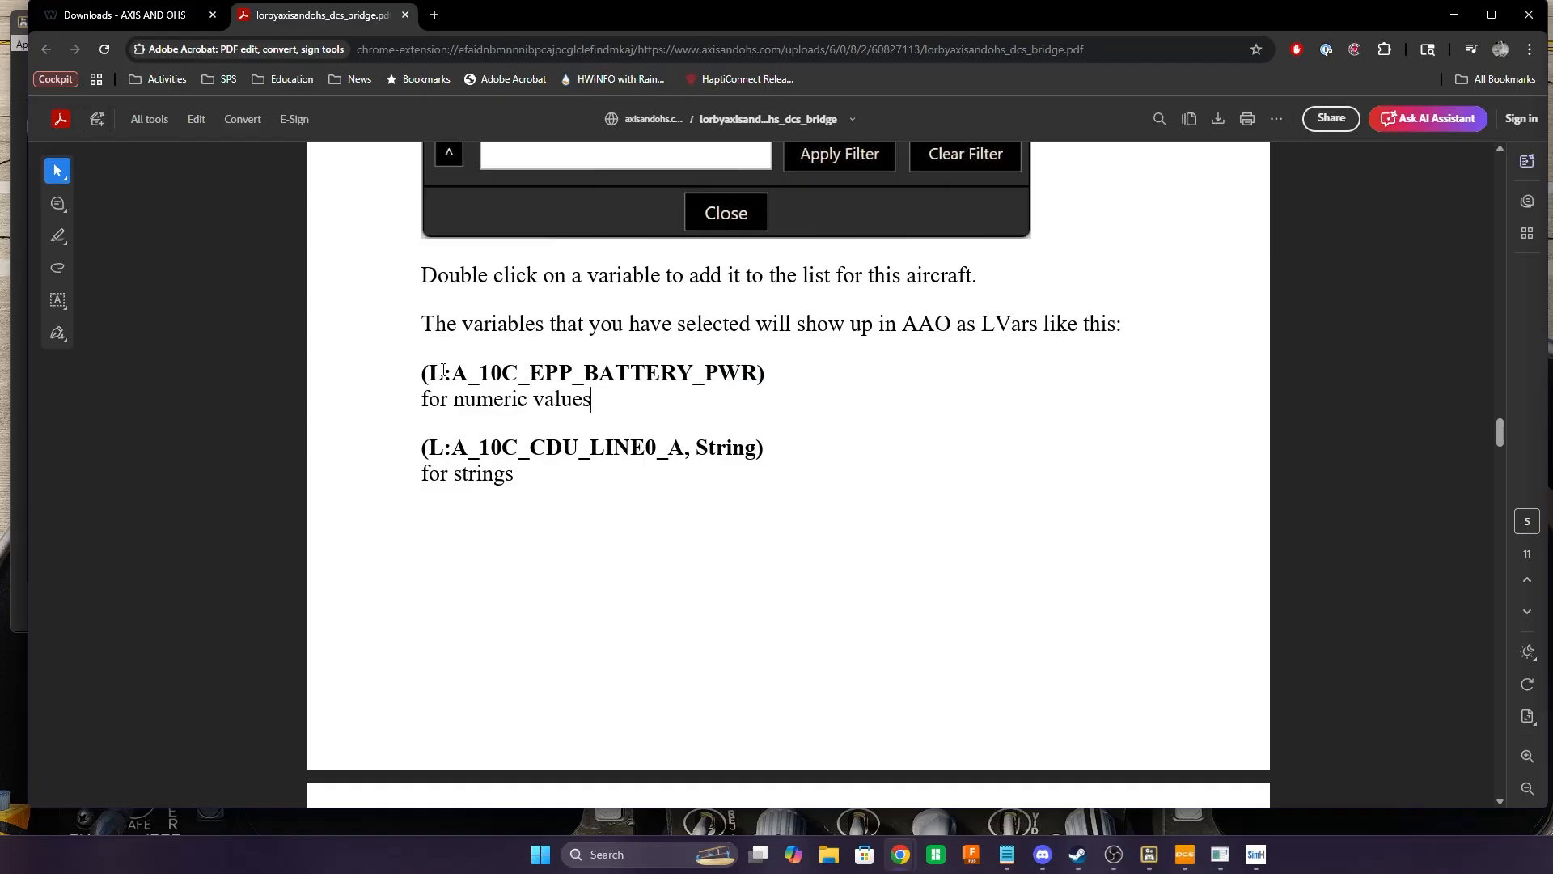
left_click_drag(584, 374, 750, 370)
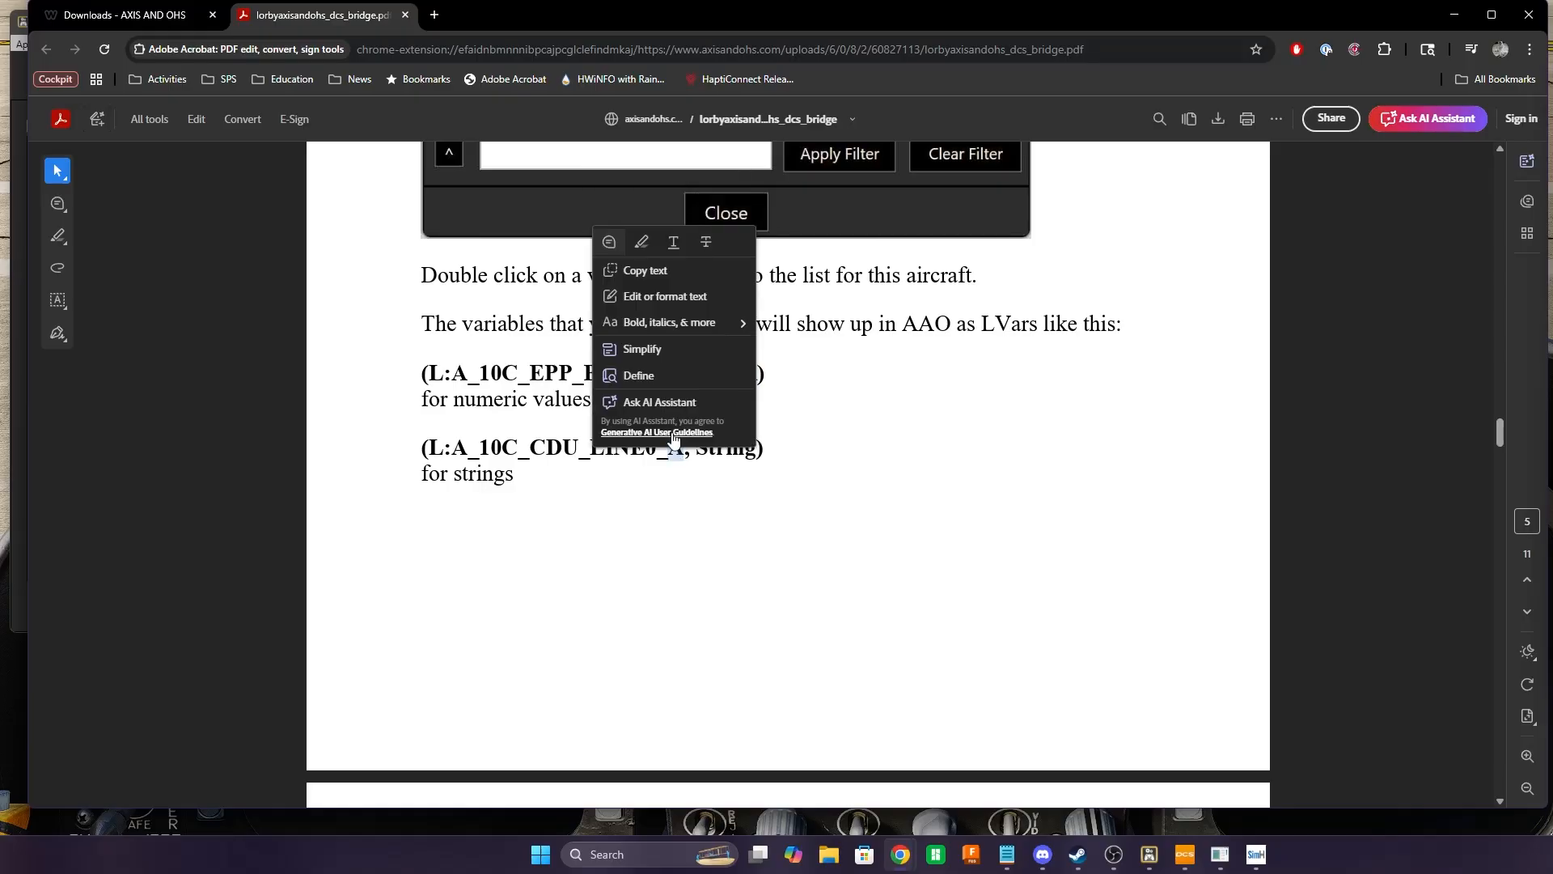
left_click(539, 402)
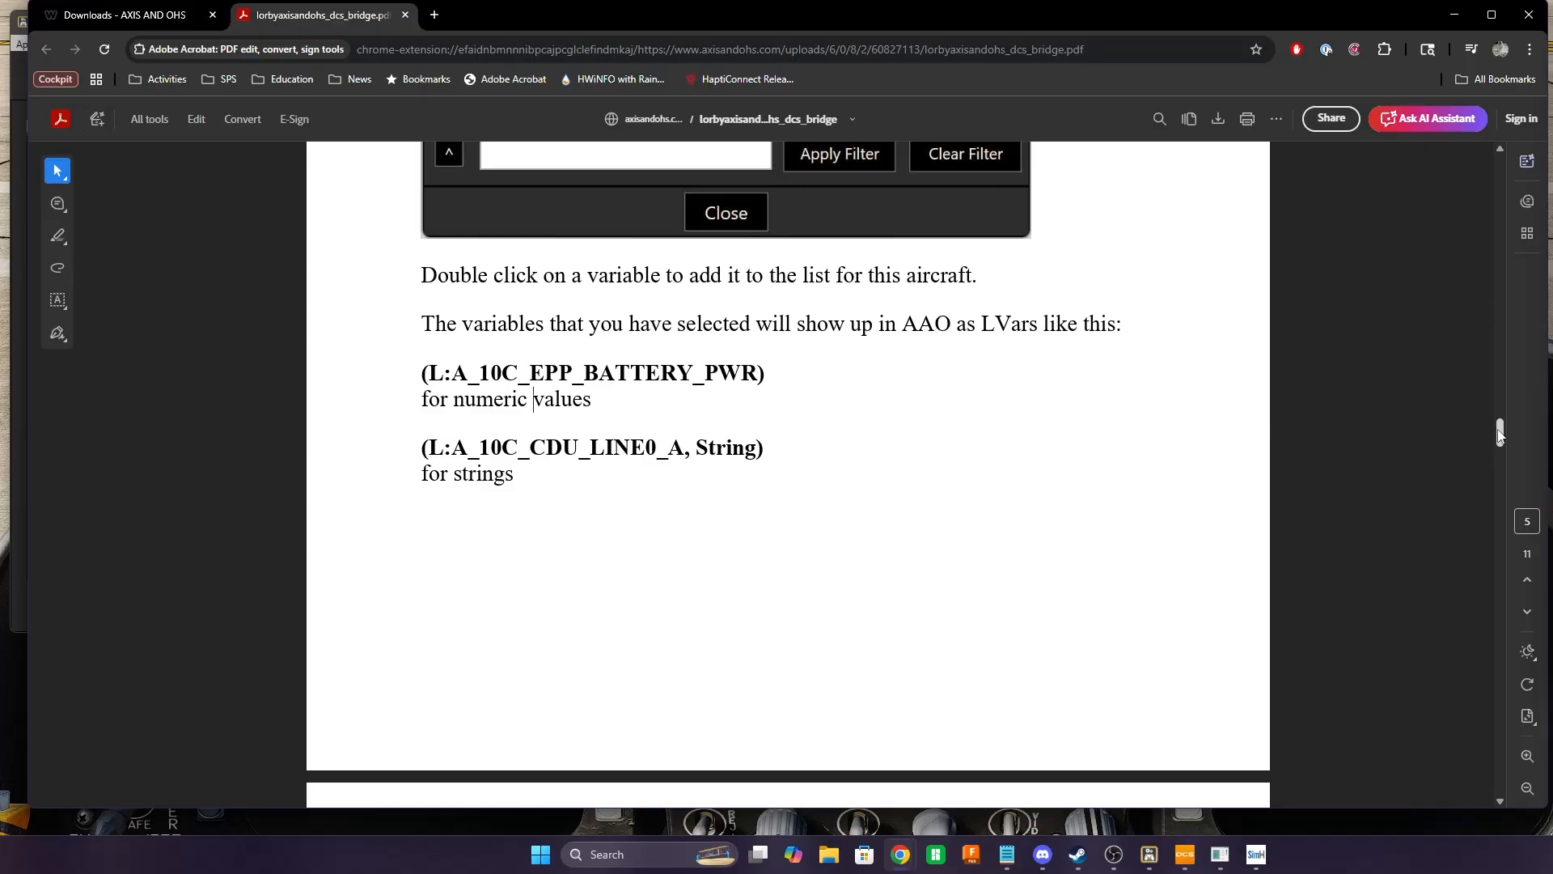
Read the manual's section on sending commands from AAO to DCS, highlighting the "Show List of Inputs" dialog name
left_click_drag(1500, 433, 1499, 576)
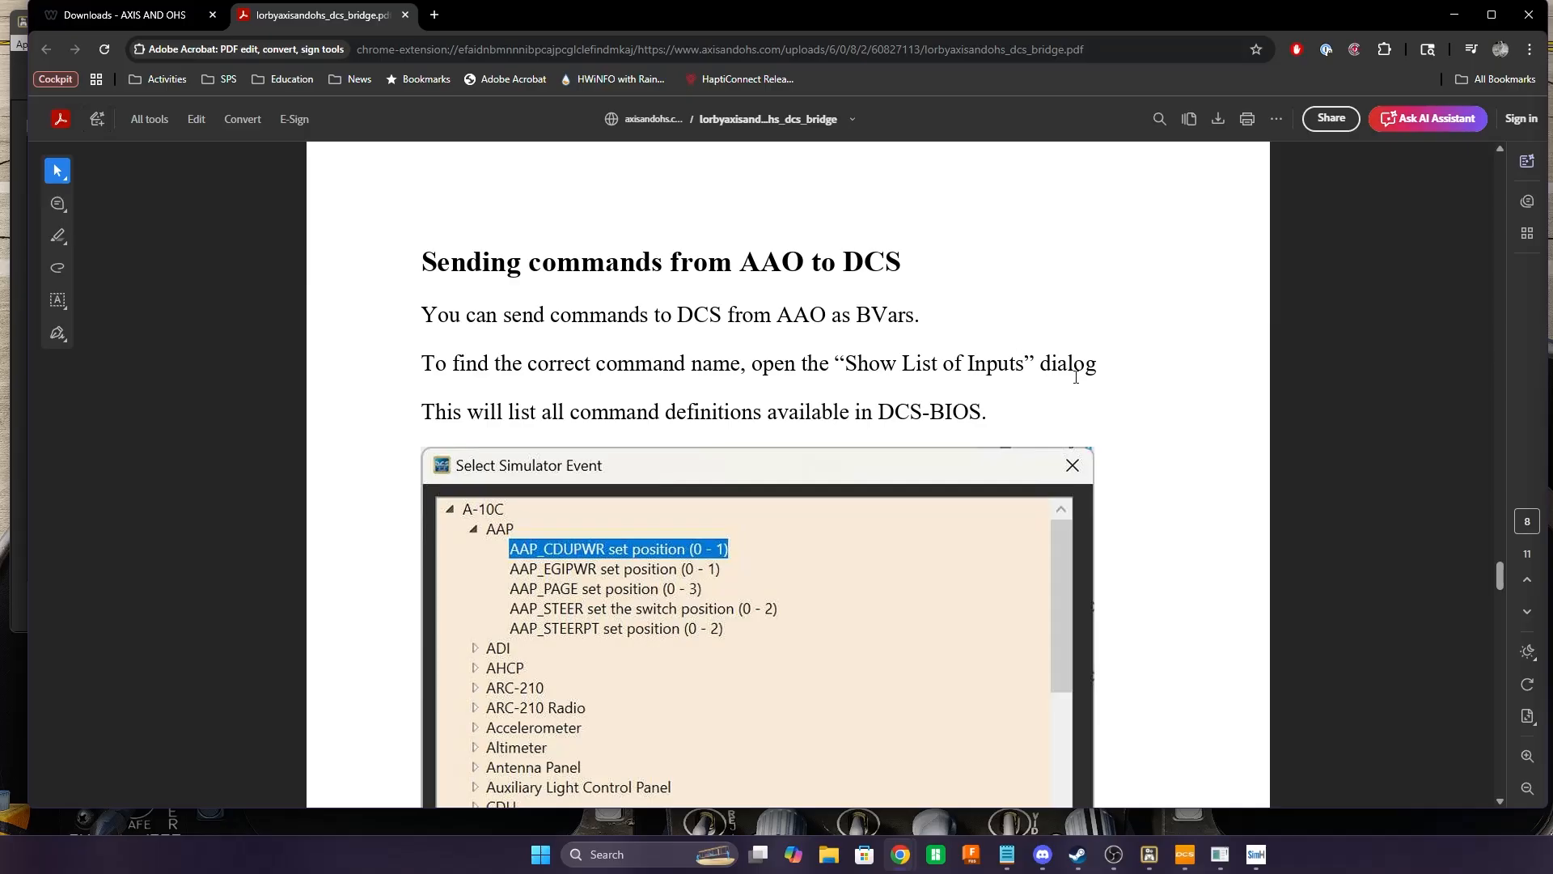
left_click_drag(844, 366, 1024, 365)
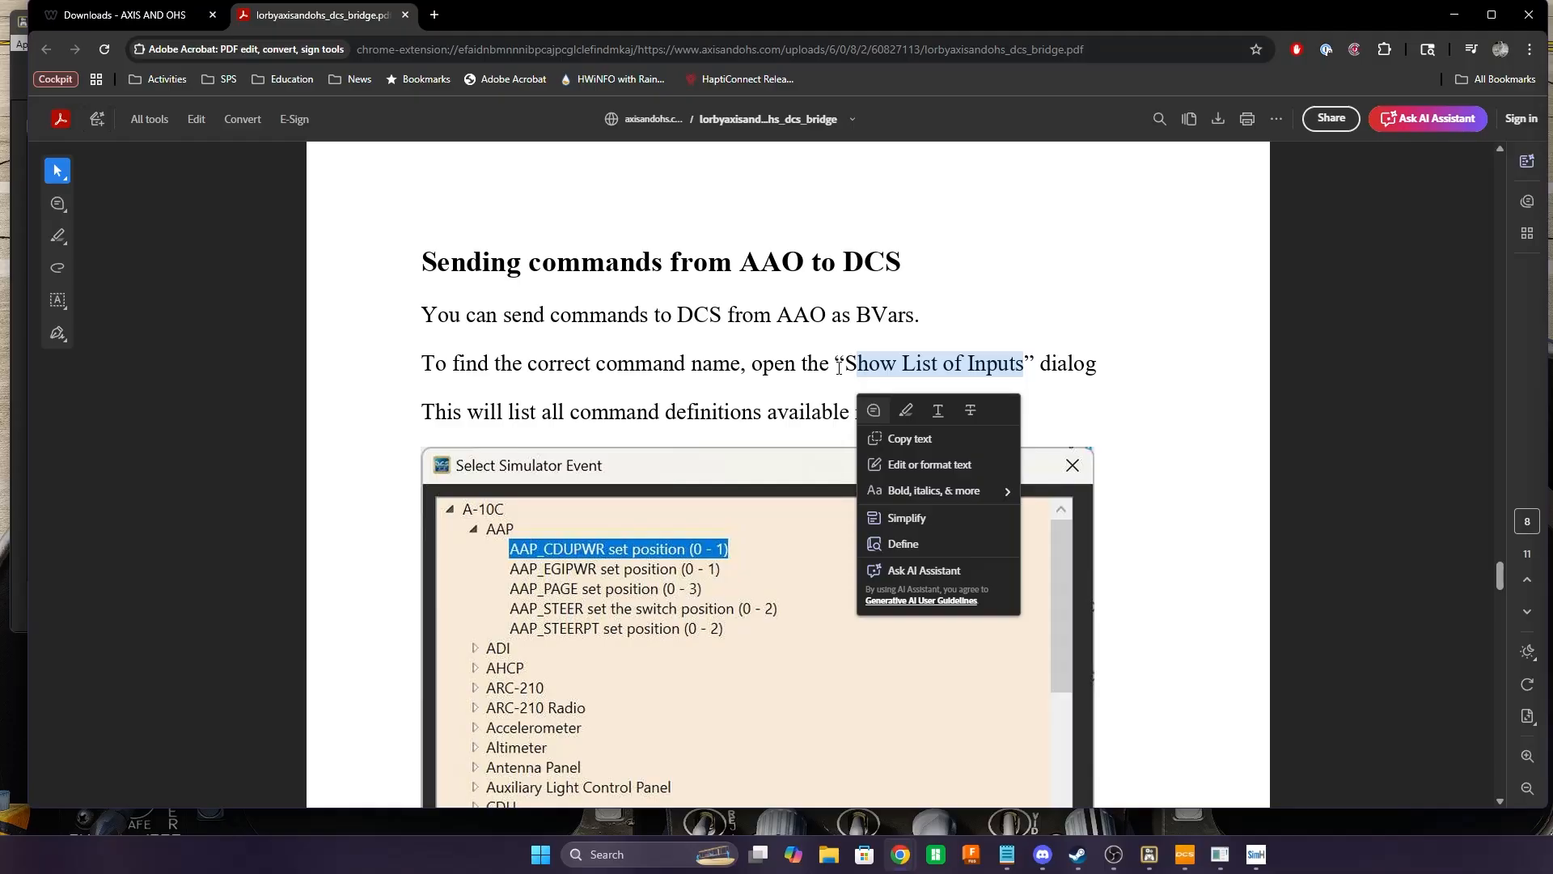
left_click(999, 368)
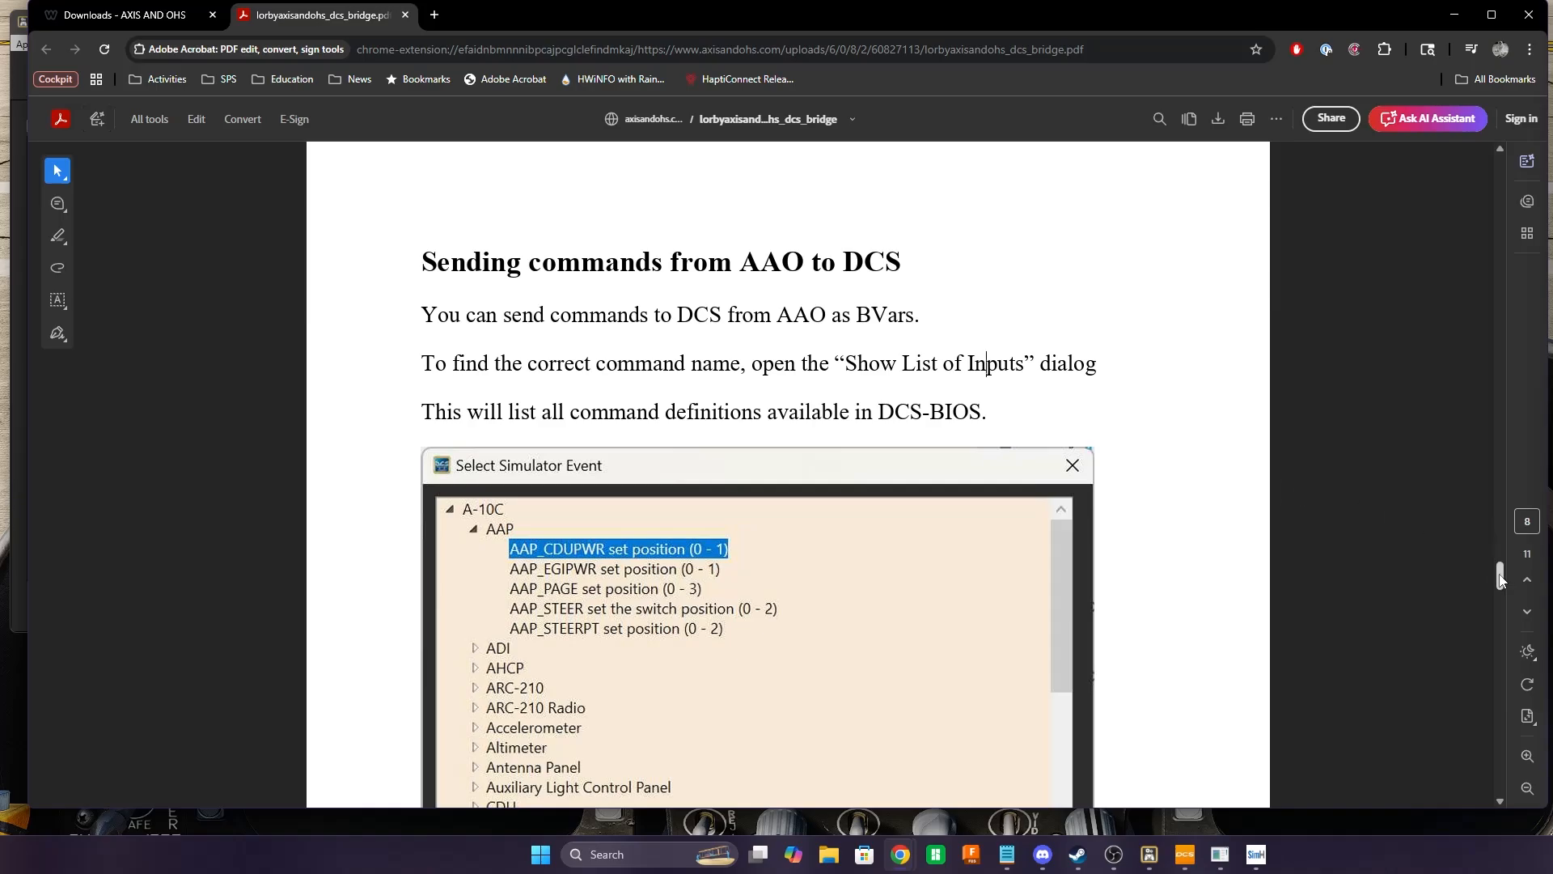
mouse_move(1500, 579)
left_mouse_down()
mouse_move(1498, 626)
mouse_move(1506, 585)
left_mouse_up()
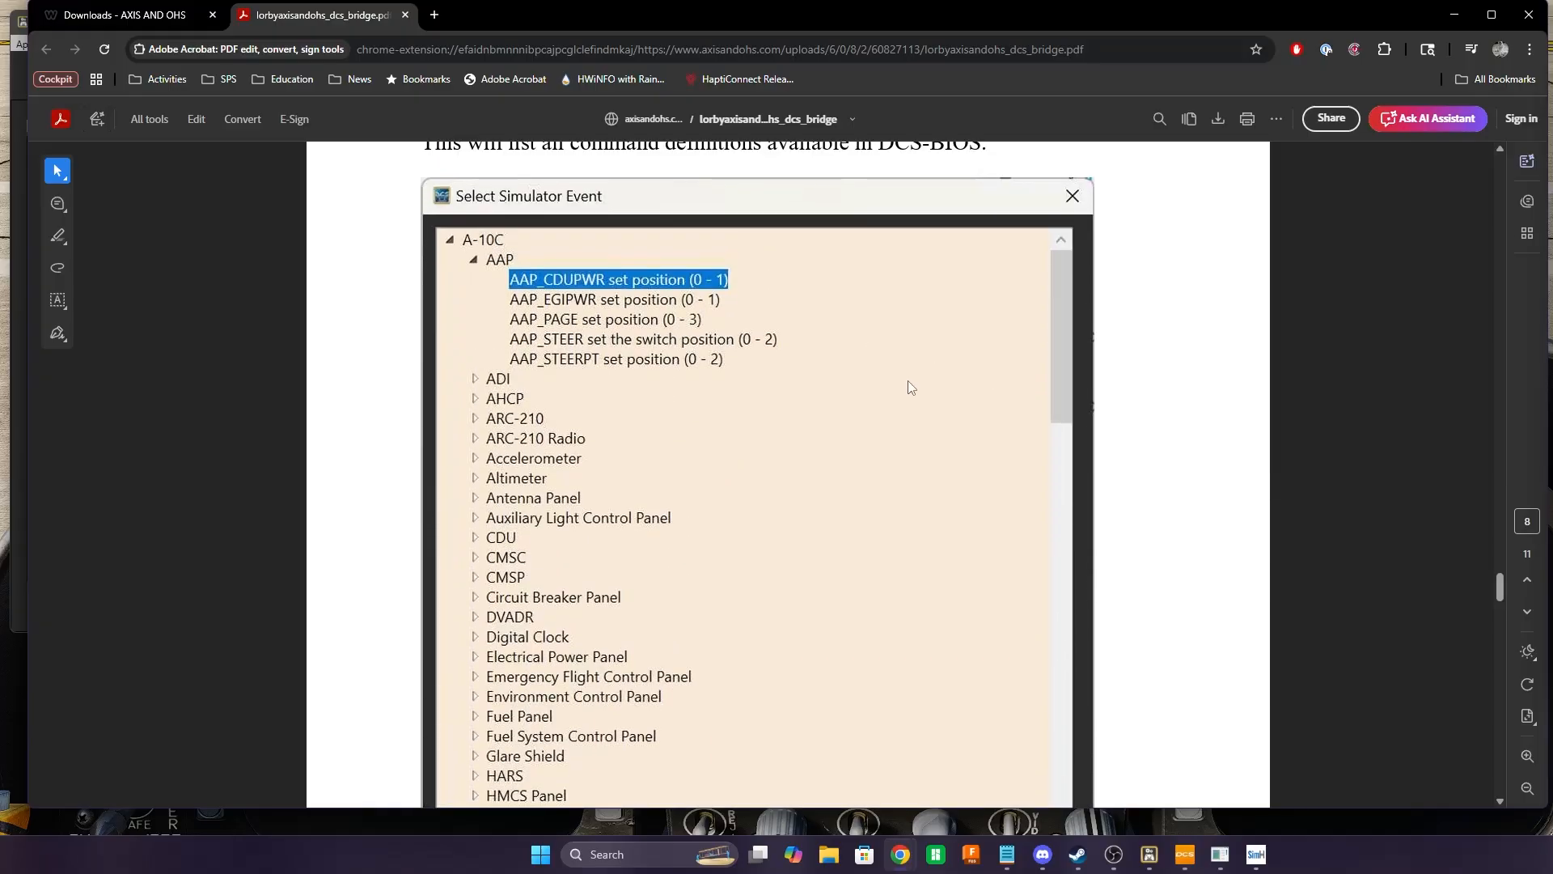
scroll(1046, 435, "down", 4)
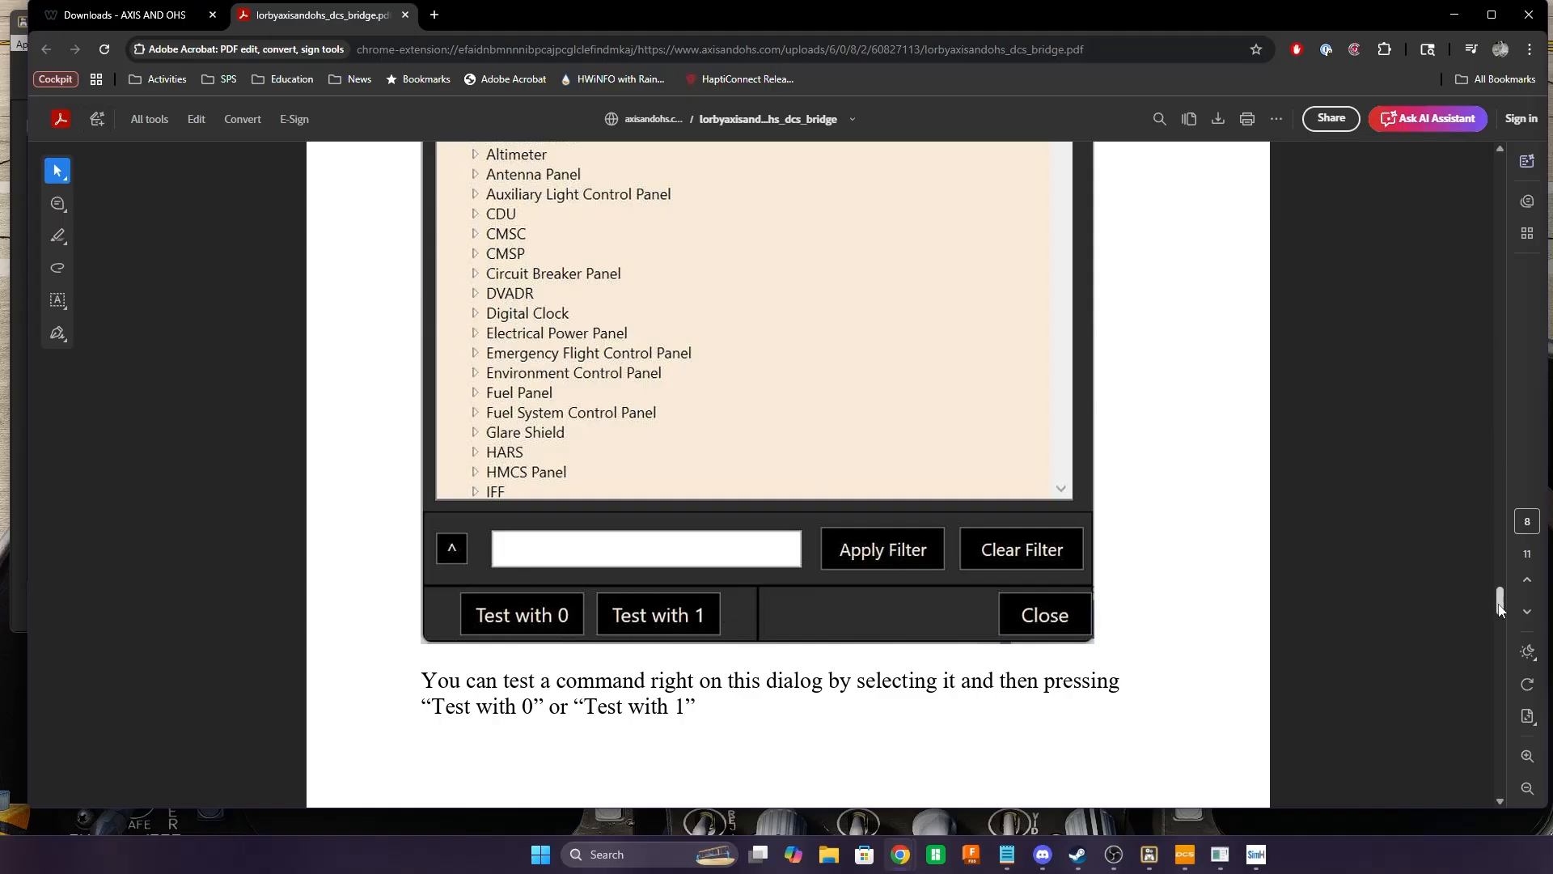
Examine the manual's BVar syntax example 1 (>B:AAP_CDUPWR), highlighting the >B prefix and the command name
left_click_drag(1500, 606, 1500, 642)
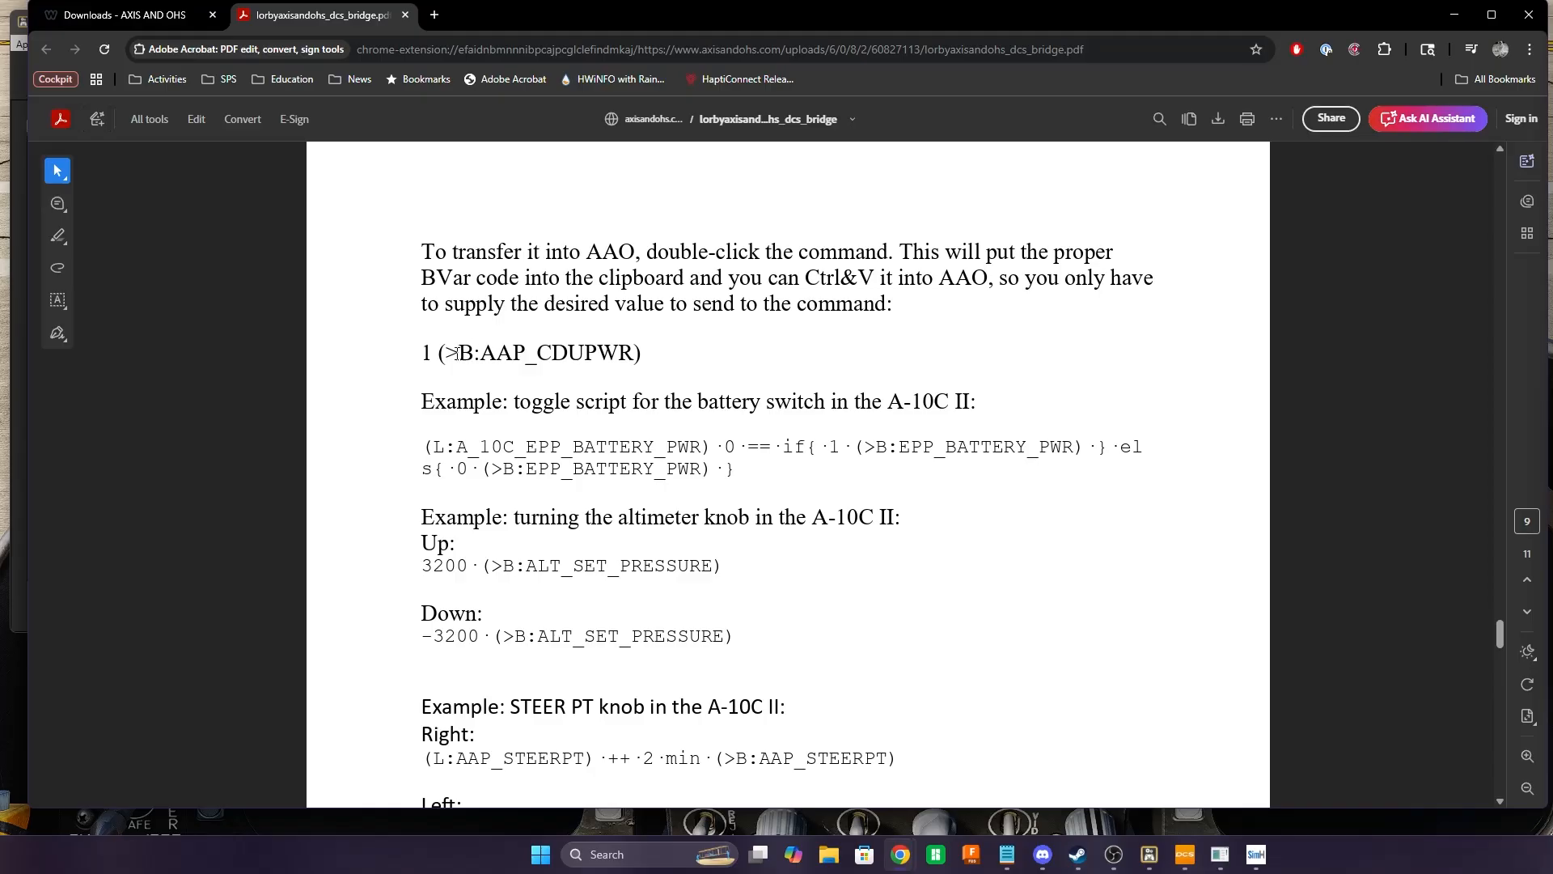
left_click_drag(458, 352, 474, 353)
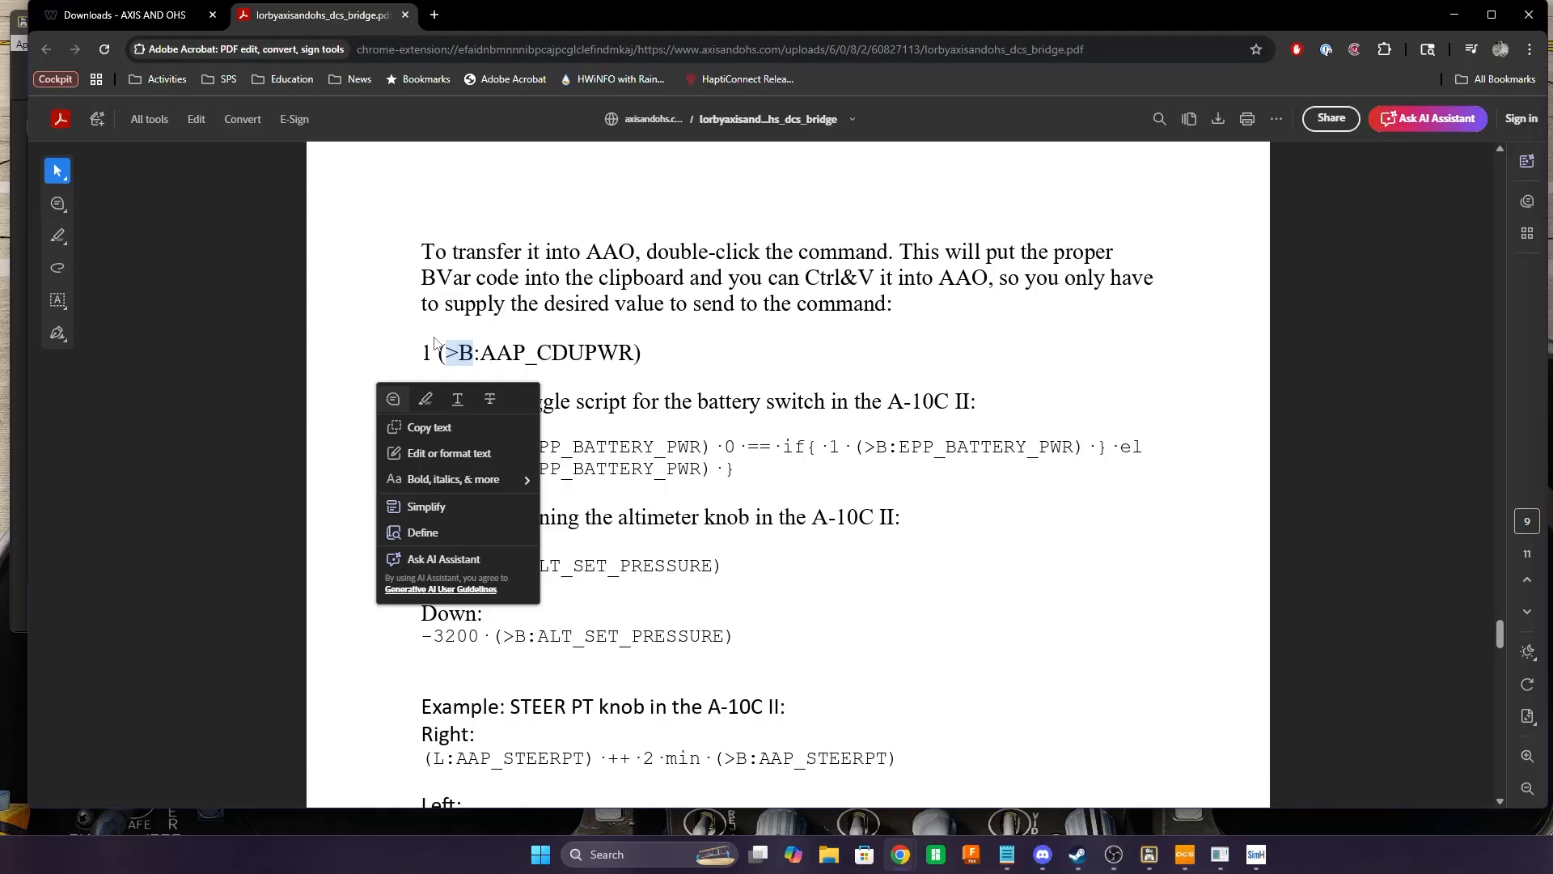
left_click(476, 354)
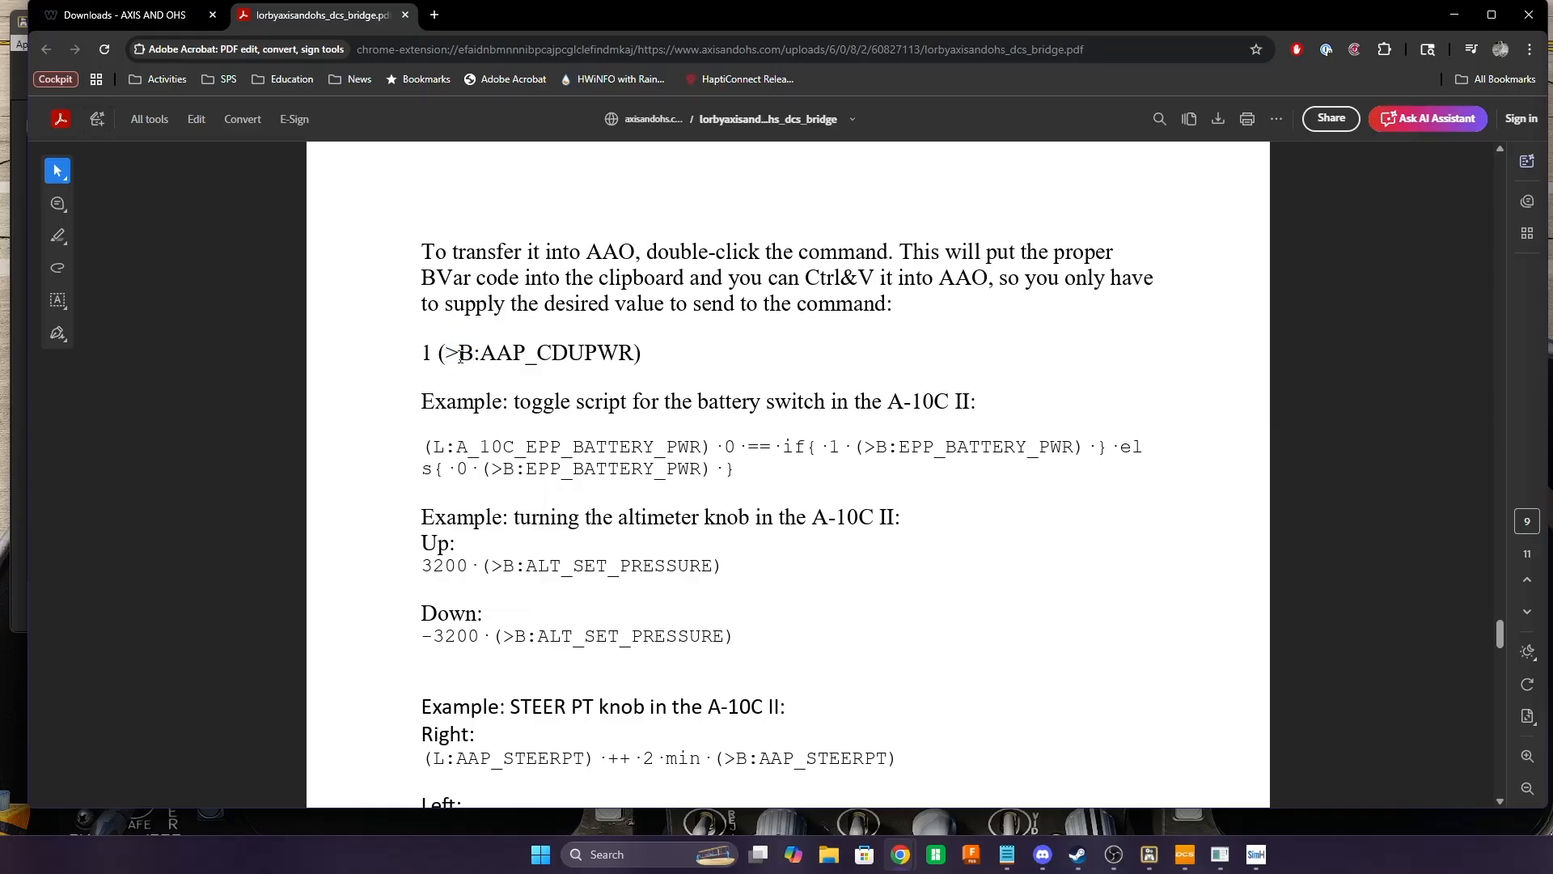
left_click_drag(437, 356, 470, 356)
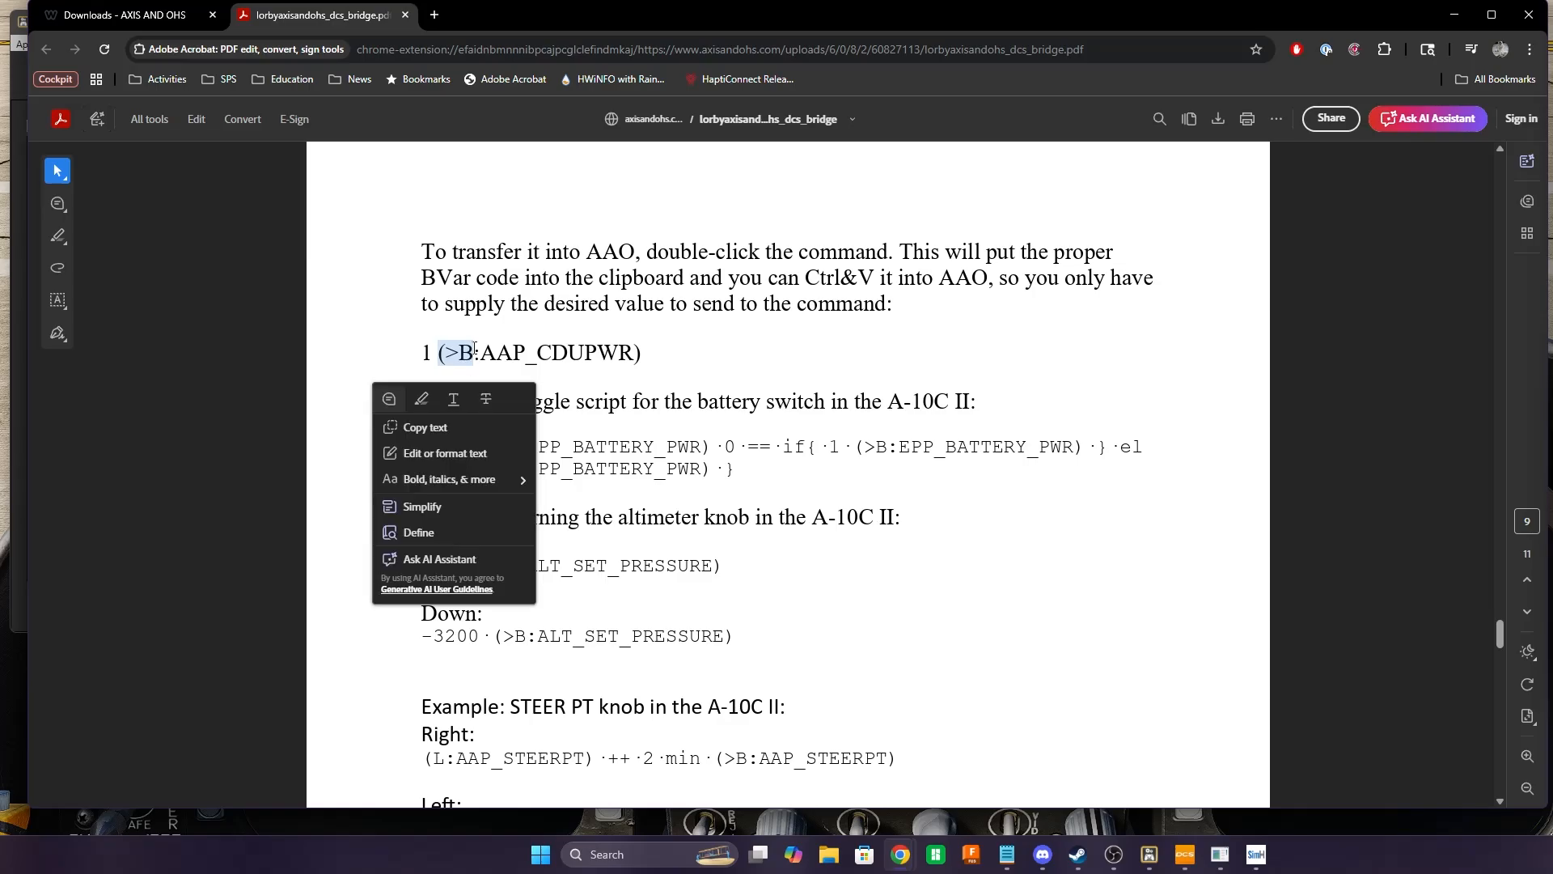
left_click(471, 356)
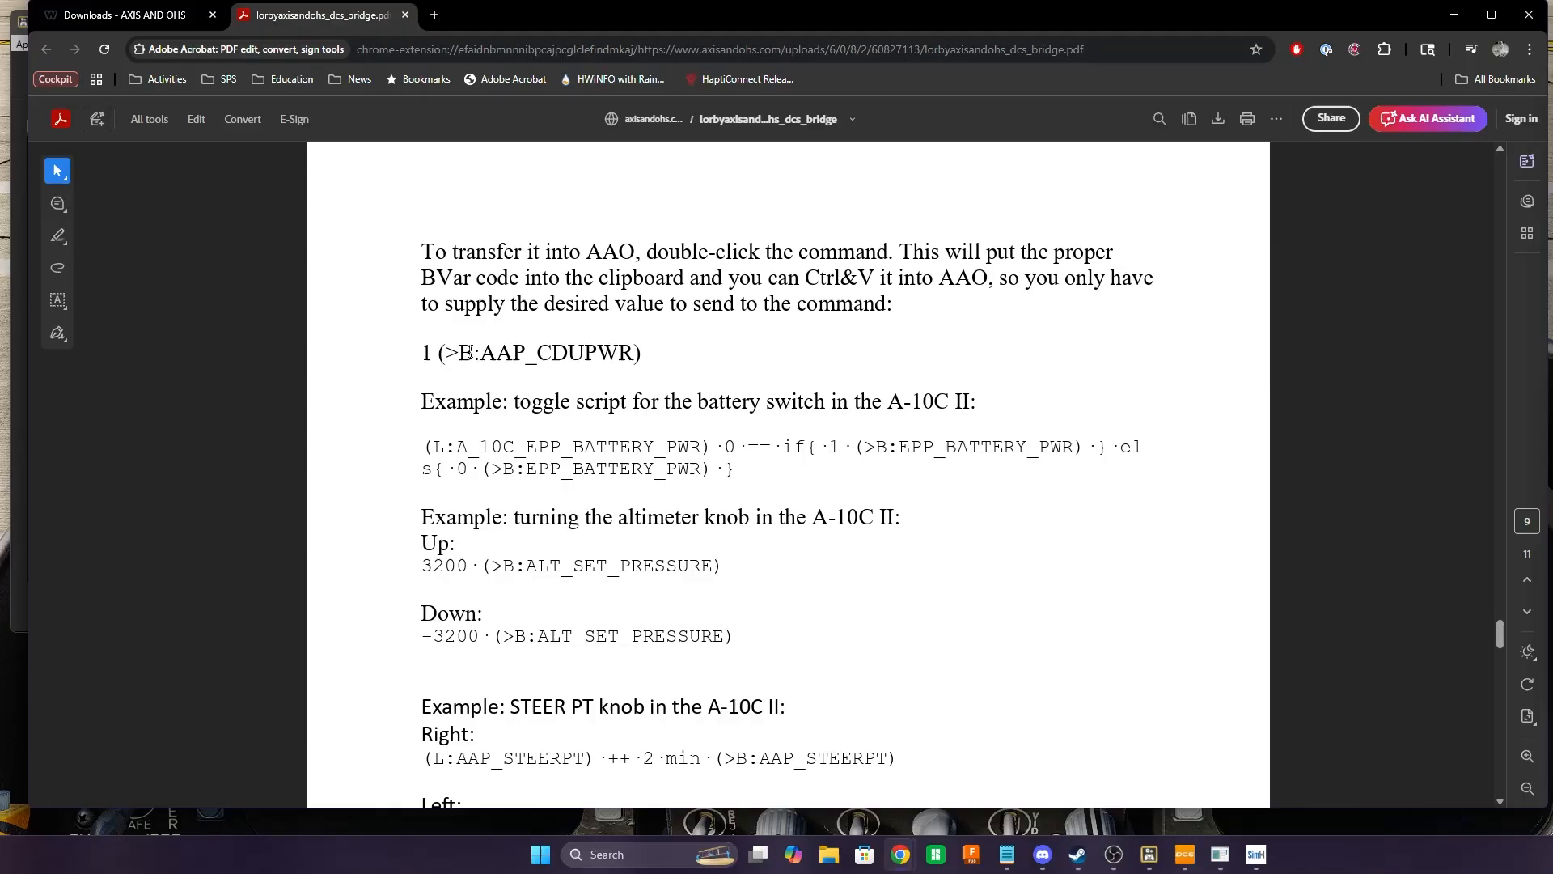
left_click_drag(474, 353, 631, 354)
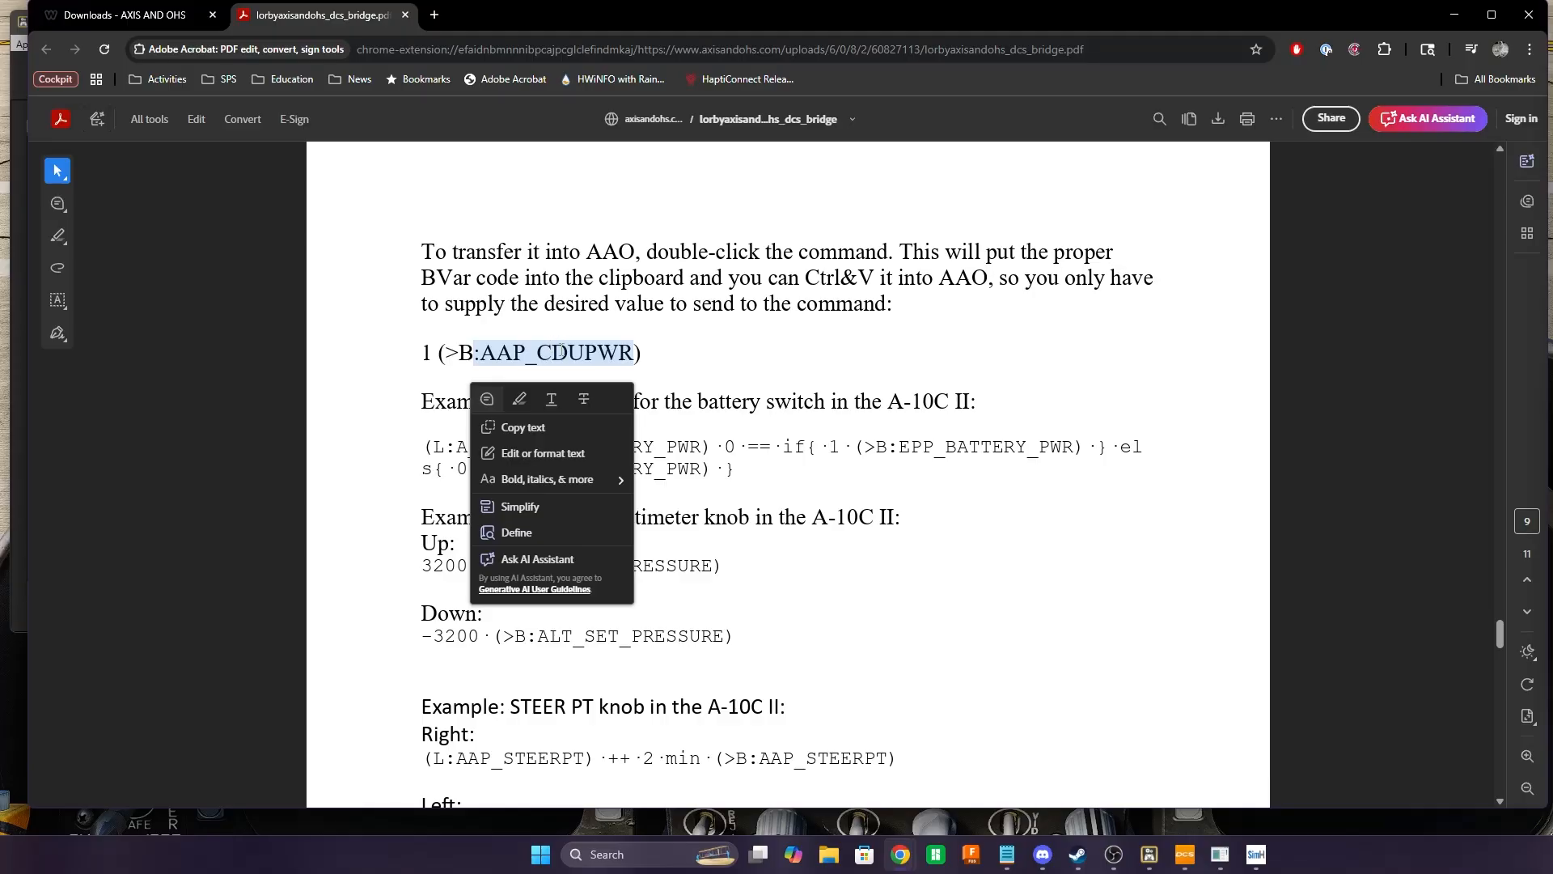
left_click(424, 353)
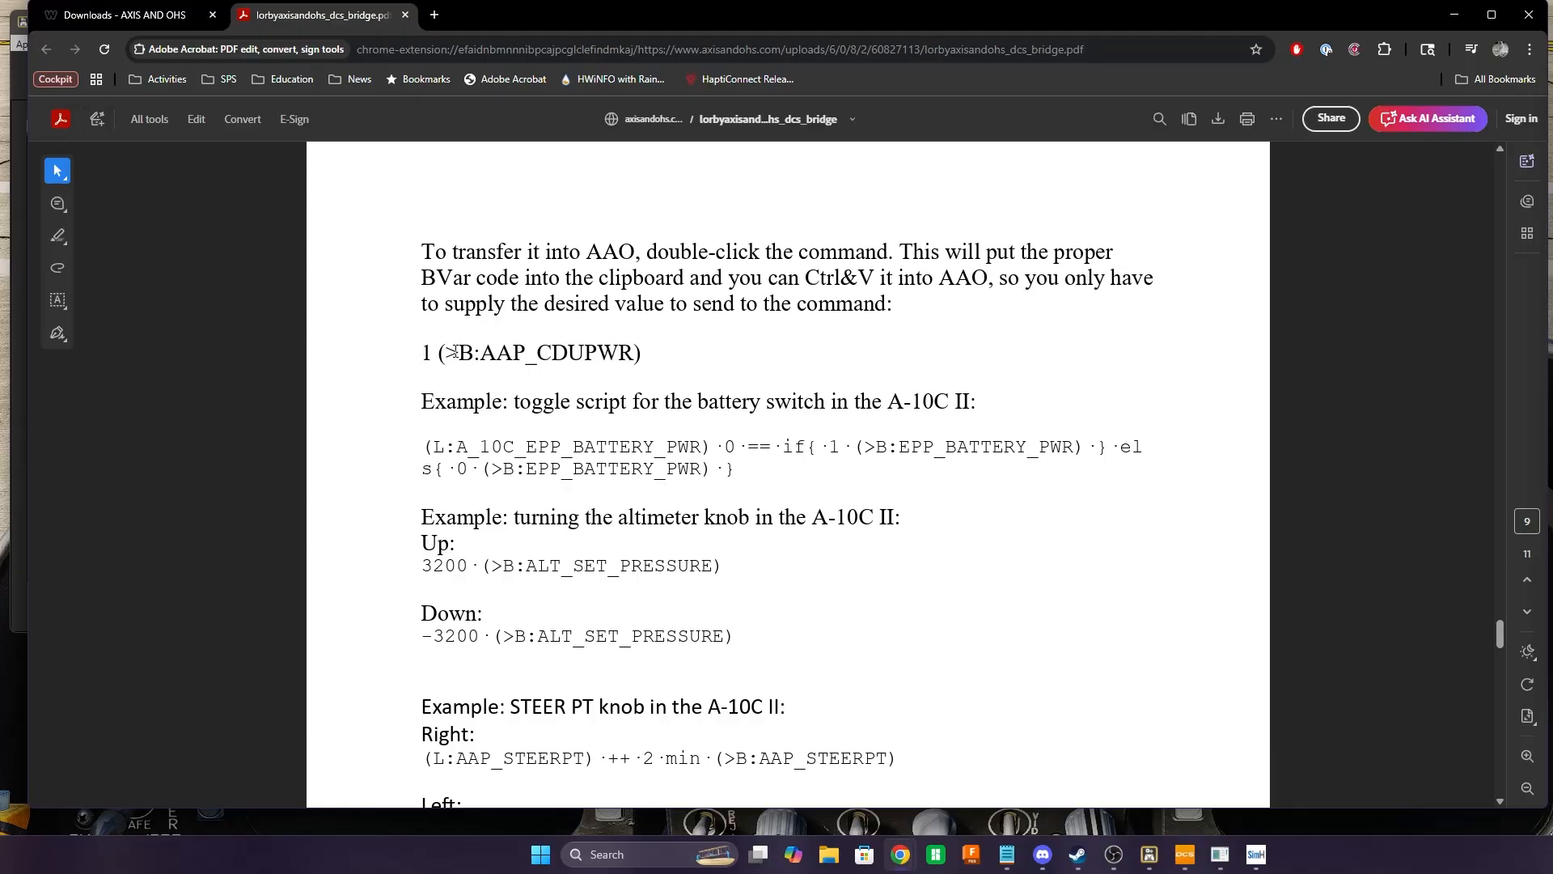
Examine the A-10C II battery switch toggle script, highlighting its A_10C_EPP_BATTERY_PWR LVar, and minimize the browser
scroll(624, 447, "down", 3)
scroll(599, 443, "up", 2)
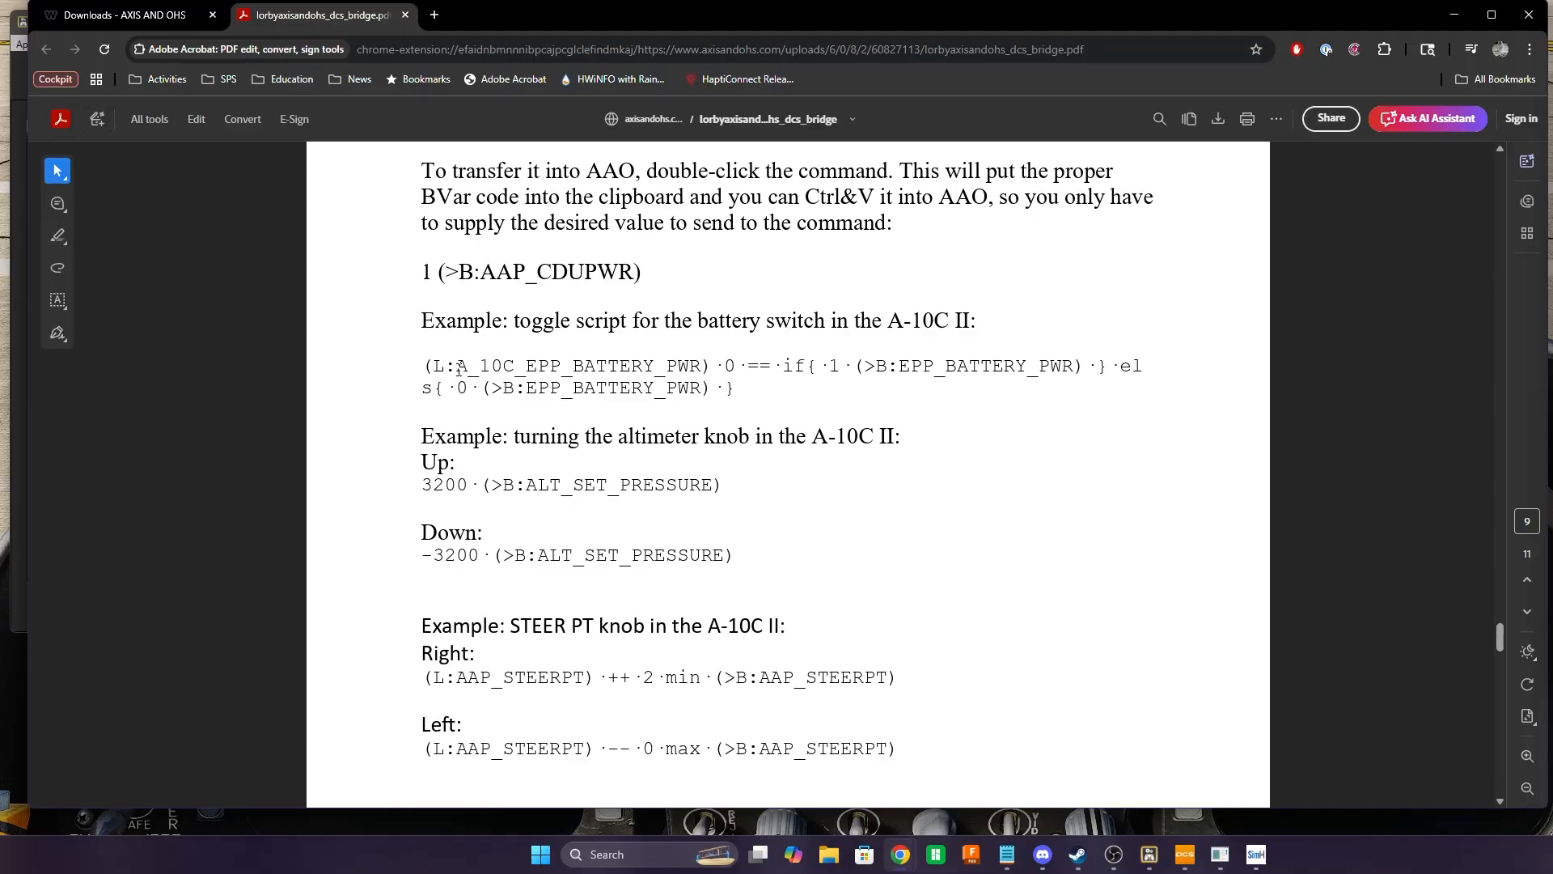
left_click_drag(458, 367, 697, 369)
left_click(543, 377)
left_click(734, 389)
left_click(1452, 15)
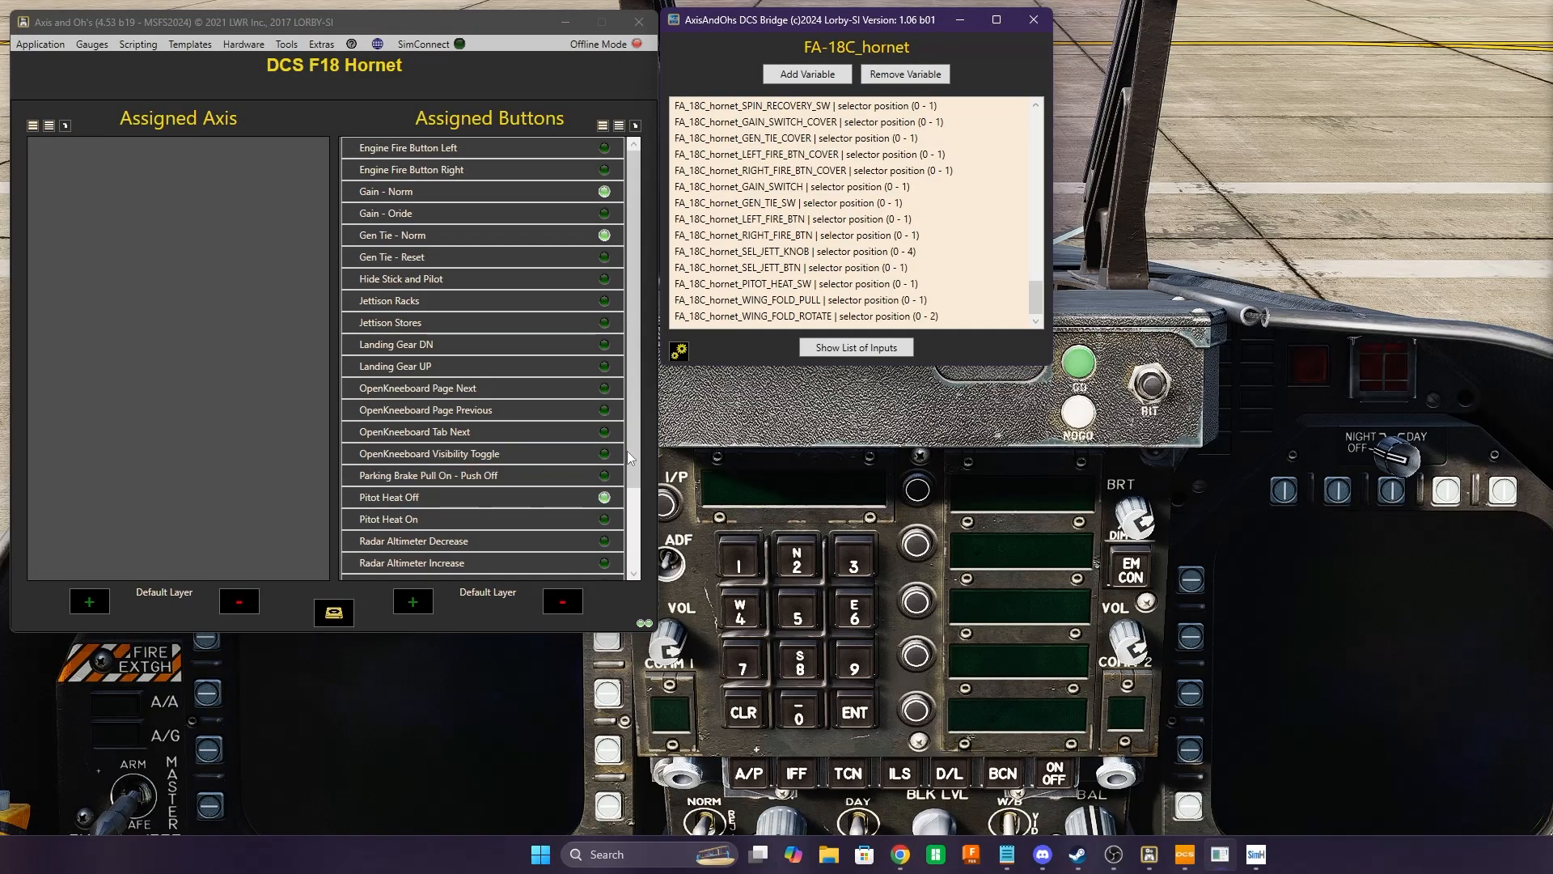
Inspect the button assignment for "Parking Brake Pull On - Push Off" and close it without saving
left_click_drag(629, 458, 645, 400)
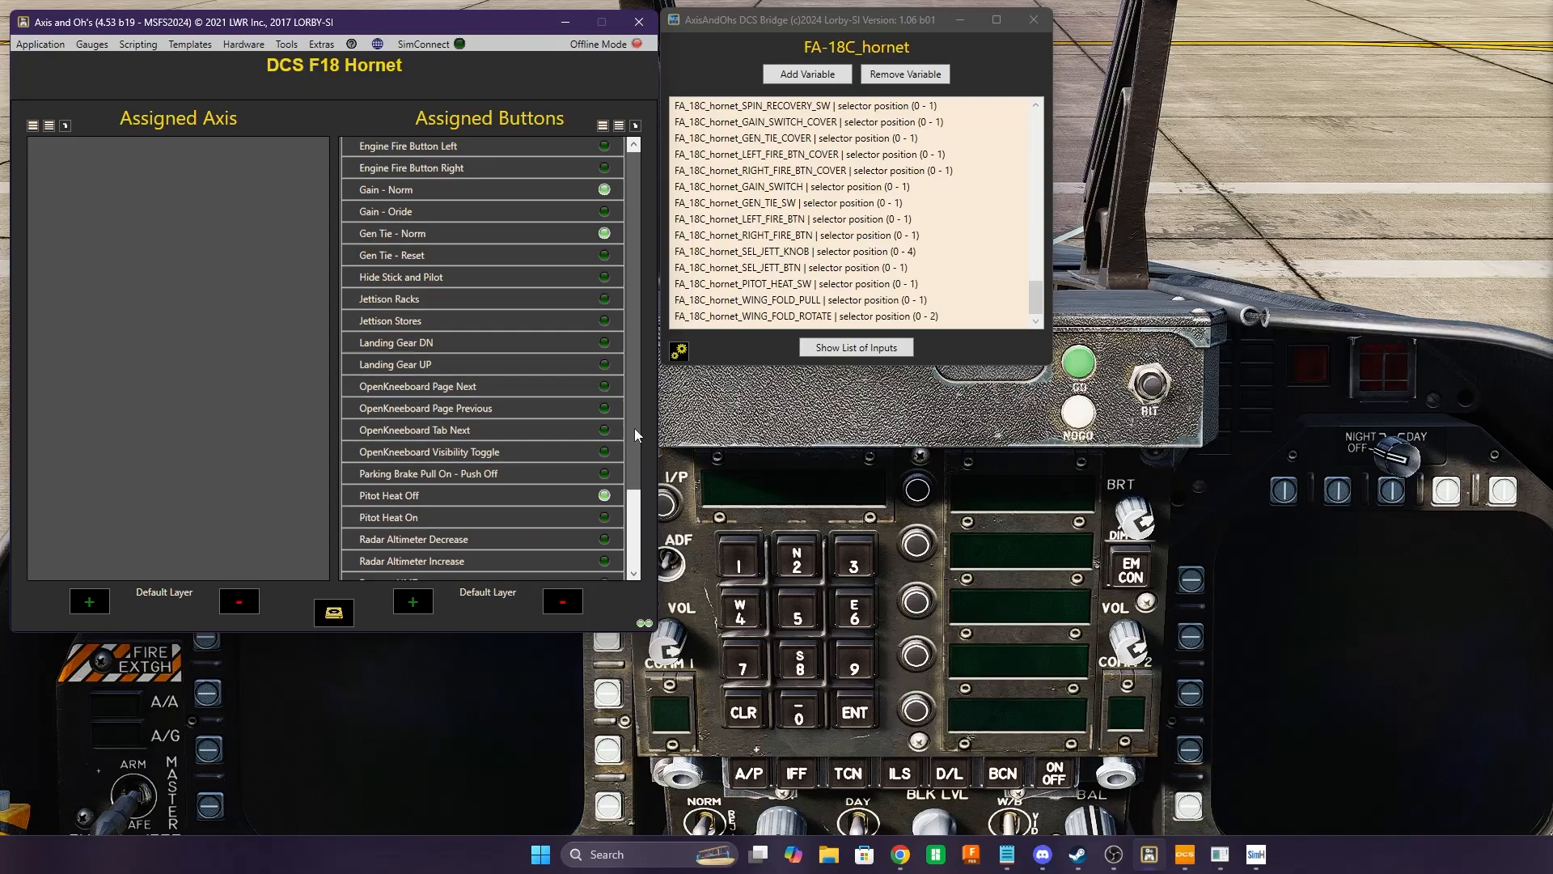
left_click_drag(634, 429, 634, 451)
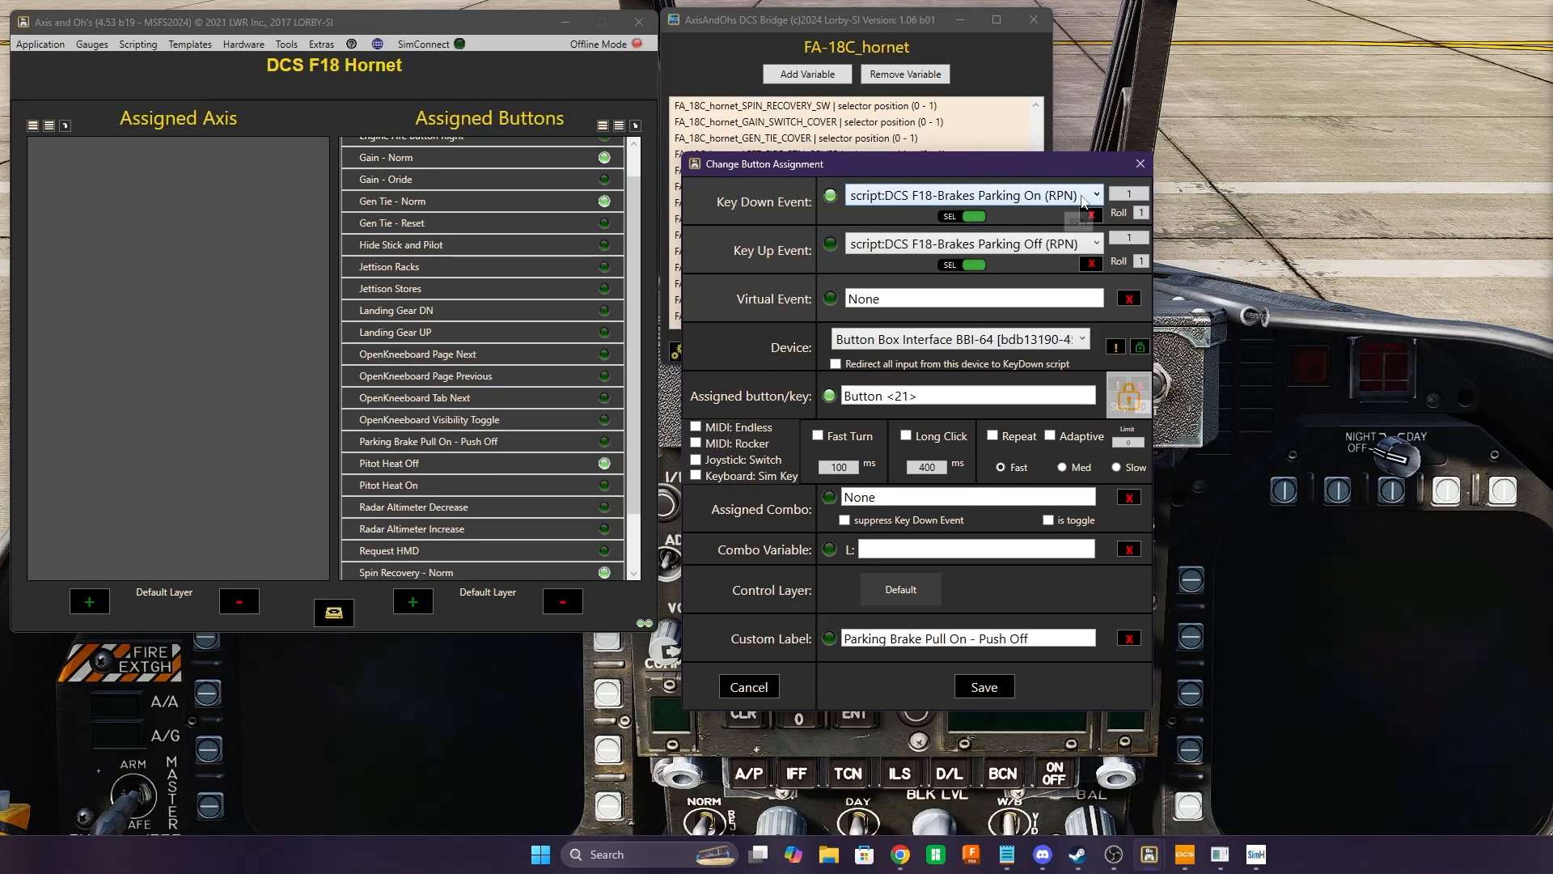
left_click(1144, 164)
Open the scripts editor and load the Brakes Parking On script from the DCS F18 group
left_click(137, 43)
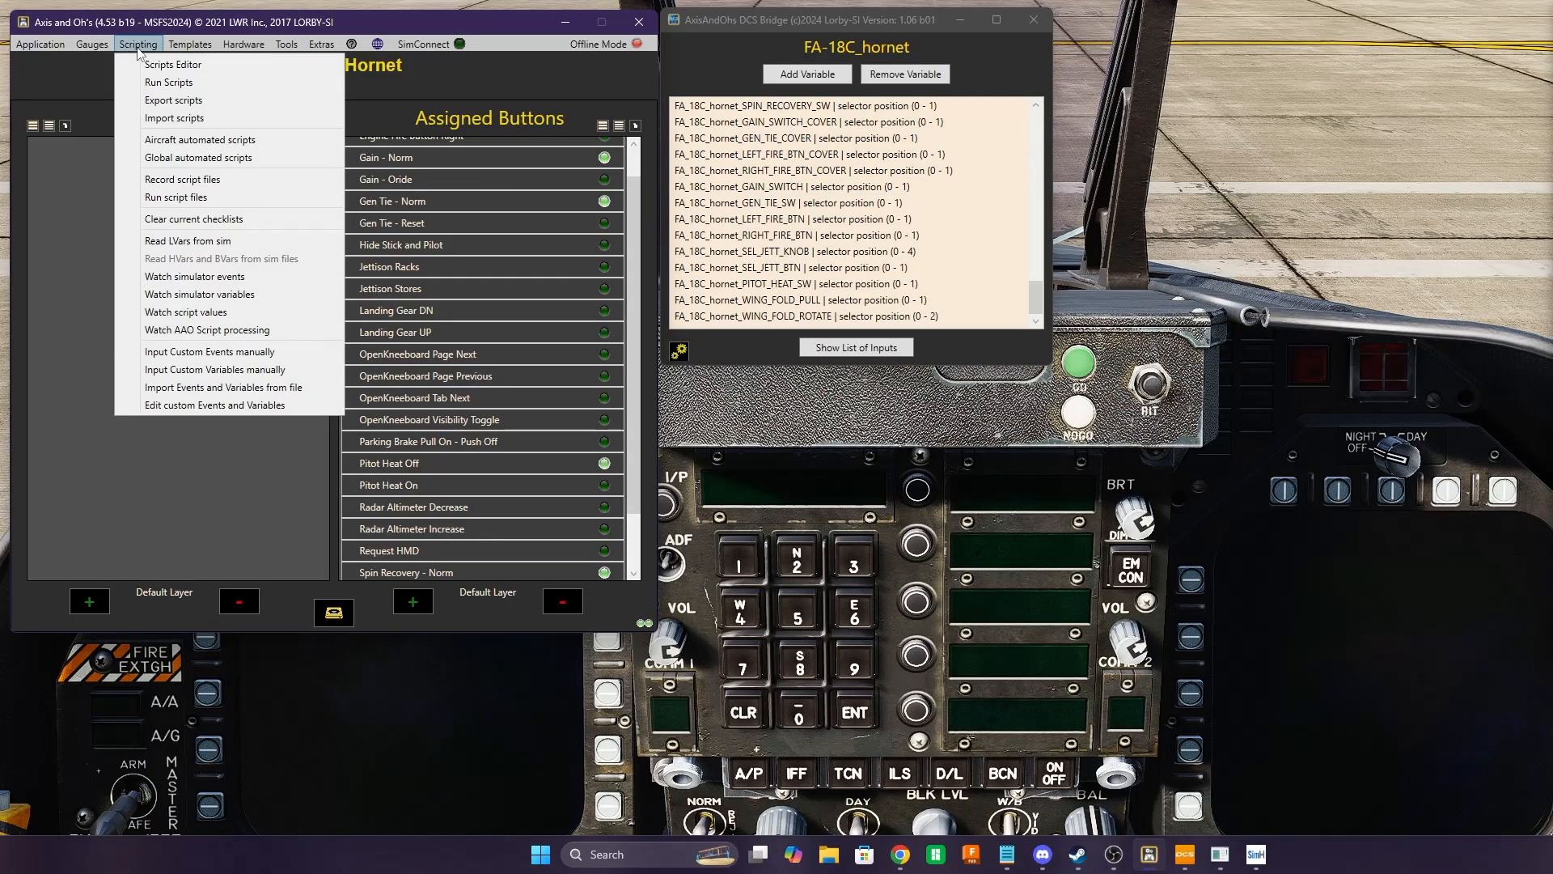
left_click(154, 66)
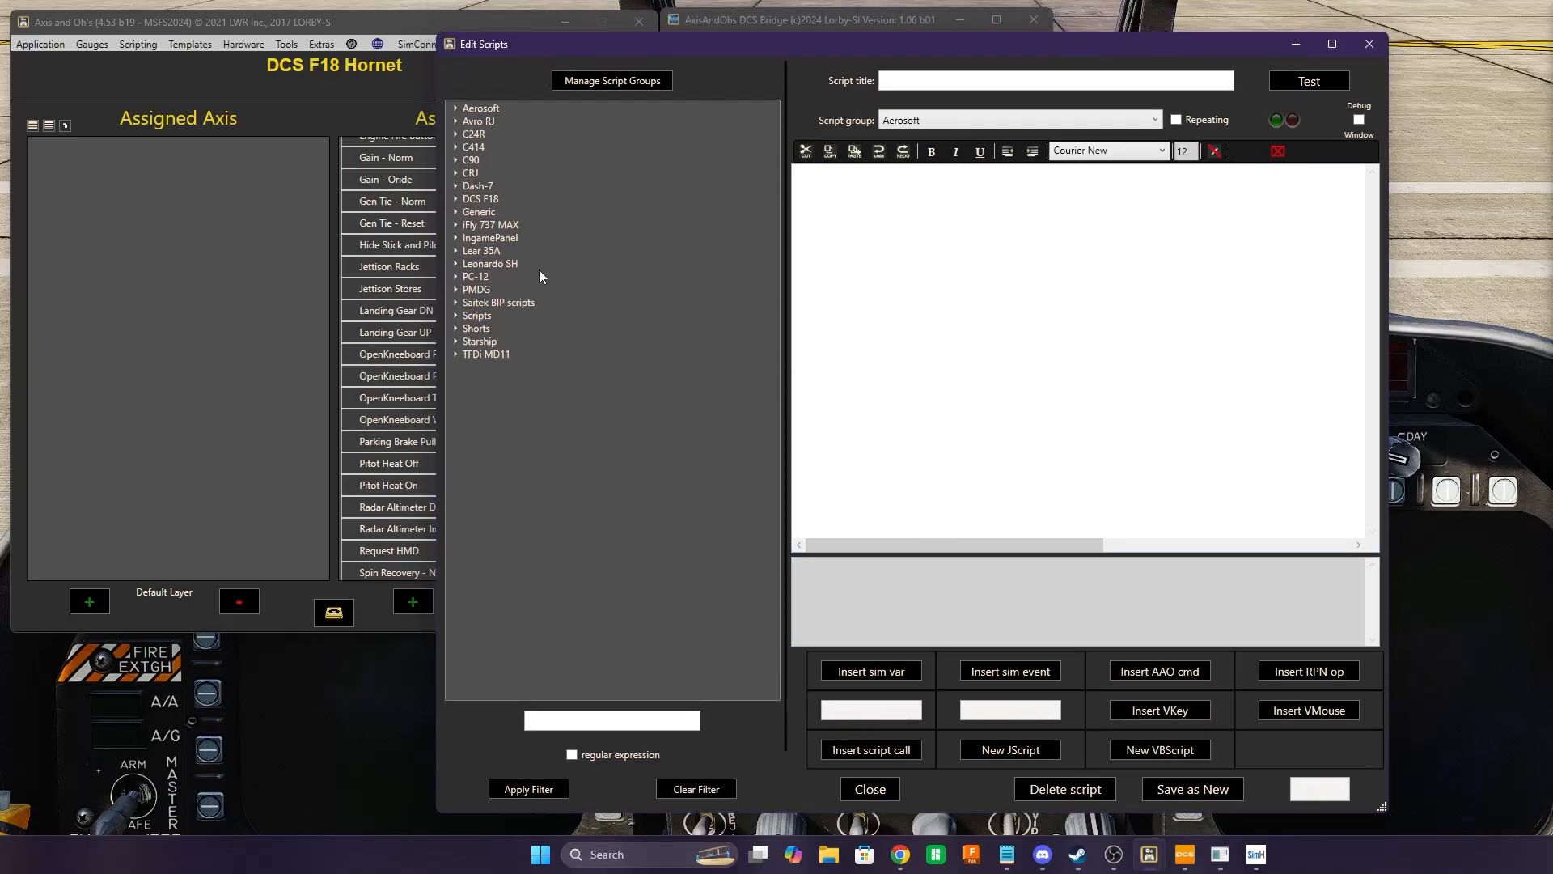
left_click(456, 200)
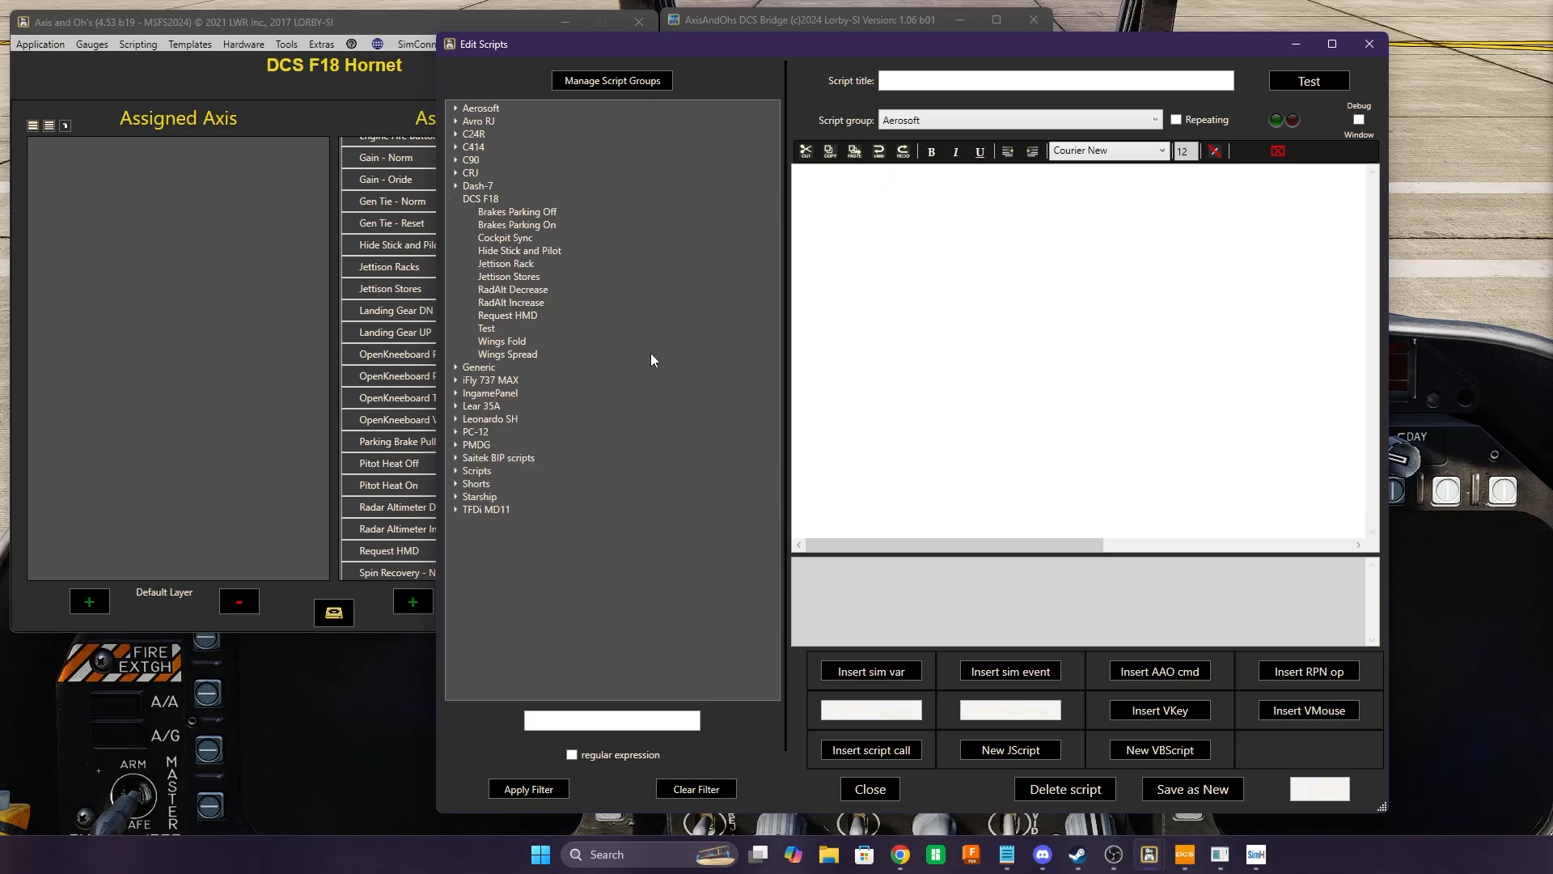
left_click(519, 226)
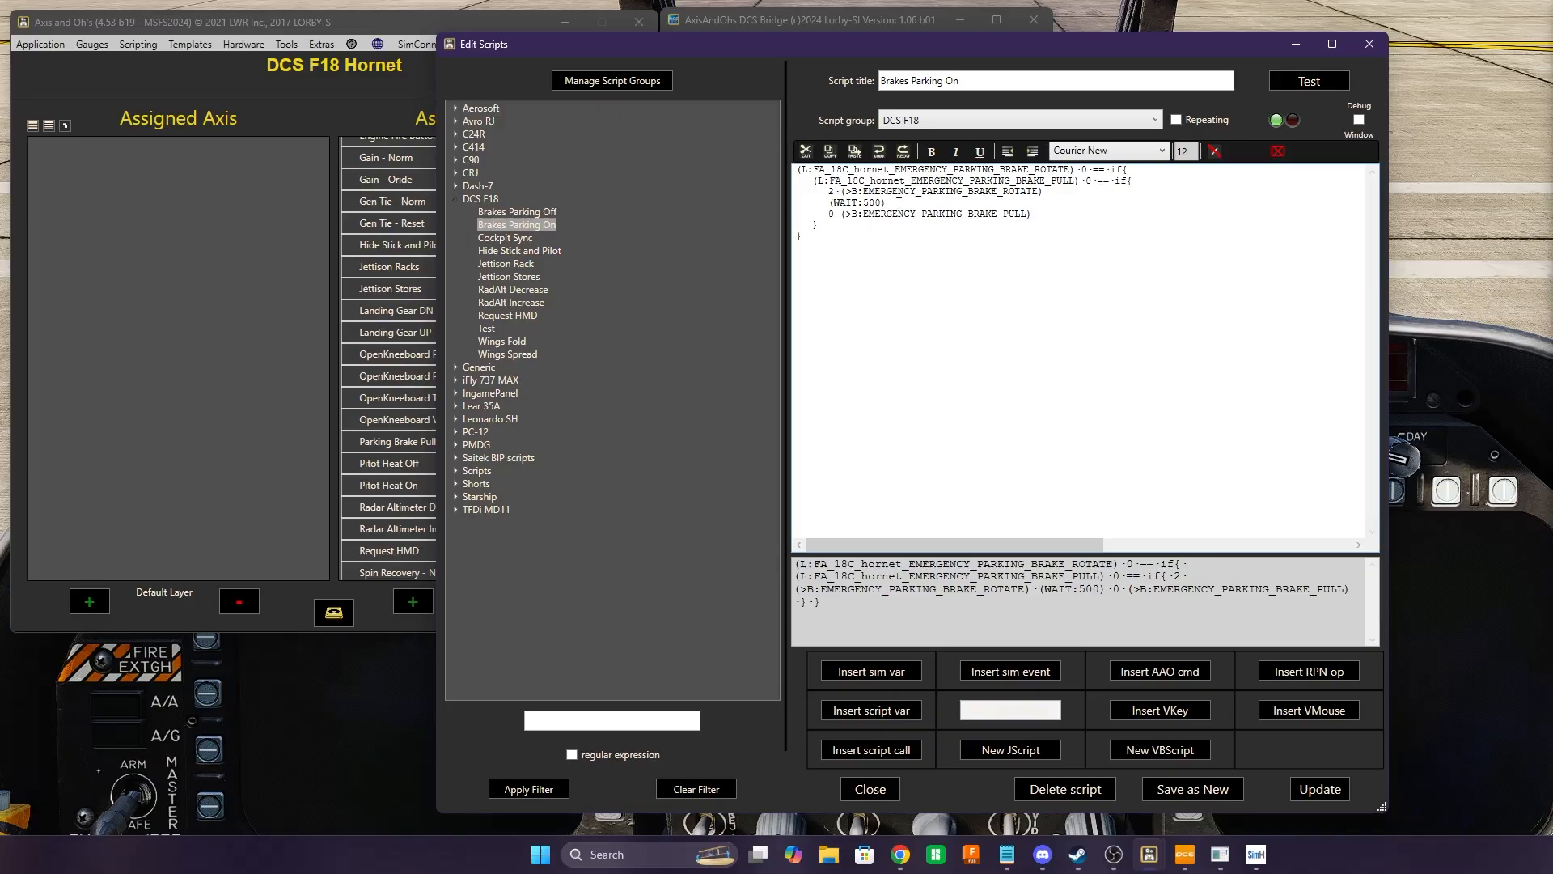
Inspect the WAIT:500 delays in the Brakes Parking On script and in the Brakes Parking Off script
left_click(891, 203)
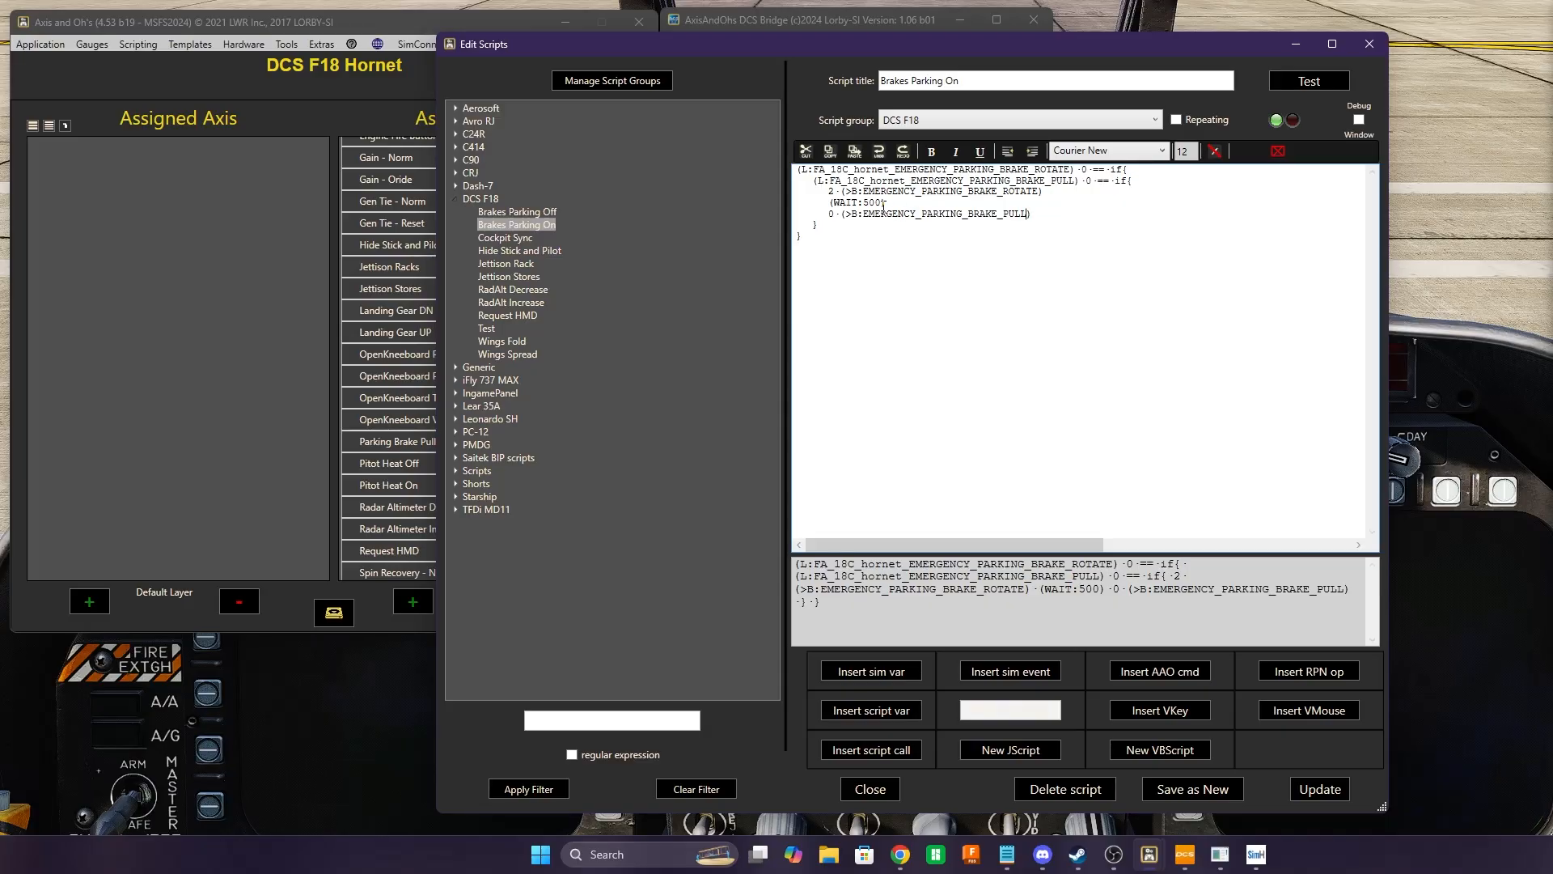
left_click(885, 203)
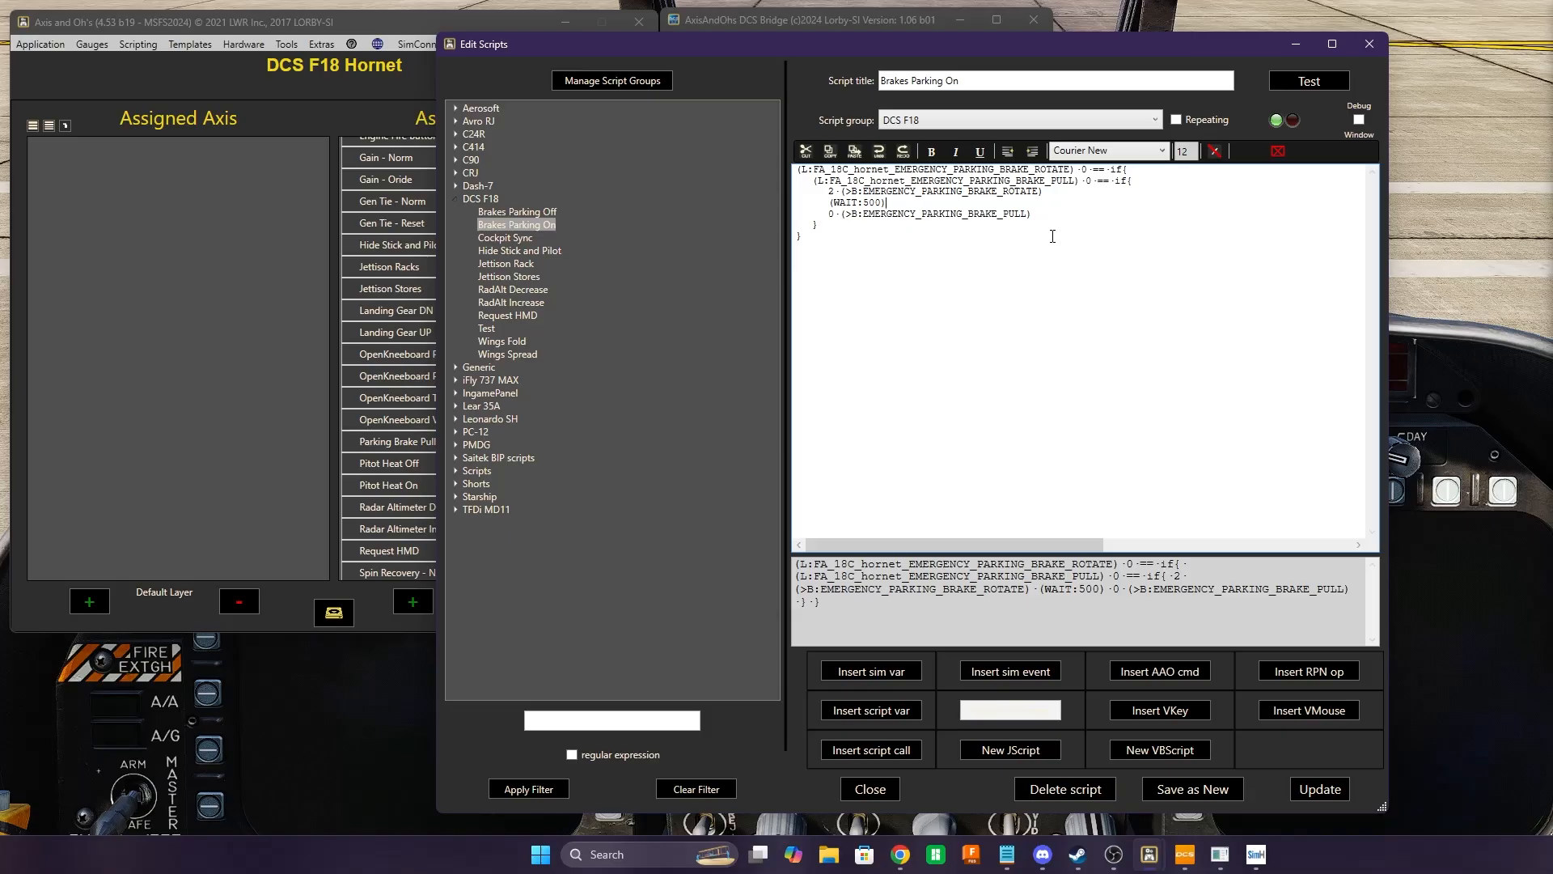
left_click(988, 201)
left_click(516, 212)
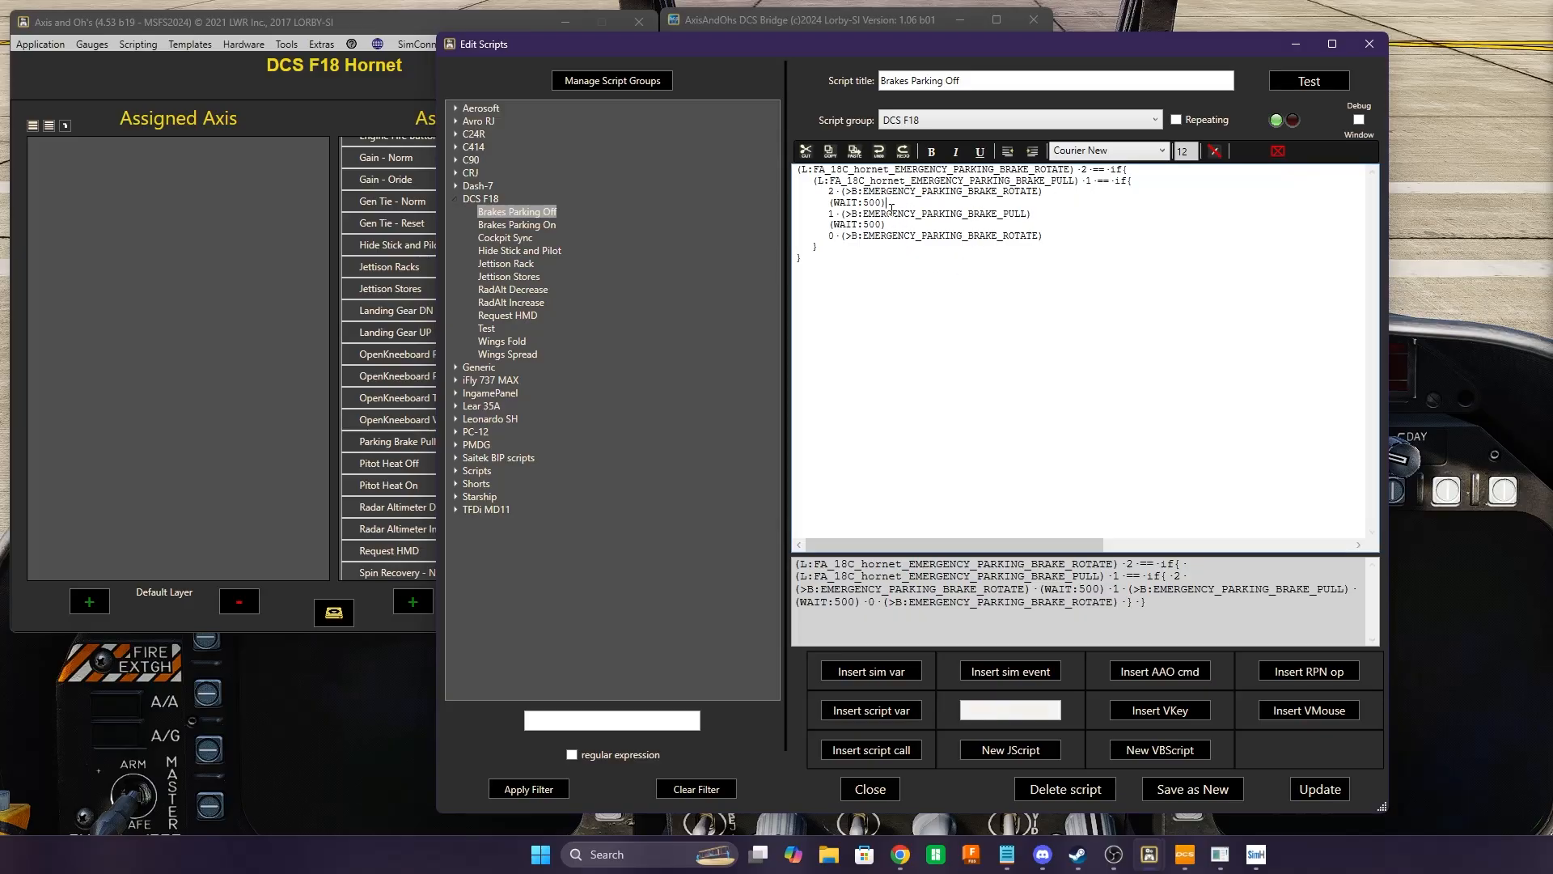
left_click(900, 228)
Minimize the script editor, DCS Bridge and Axis and Ohs windows and operate the emergency/parking brake handle in the DCS cockpit
left_click(1283, 48)
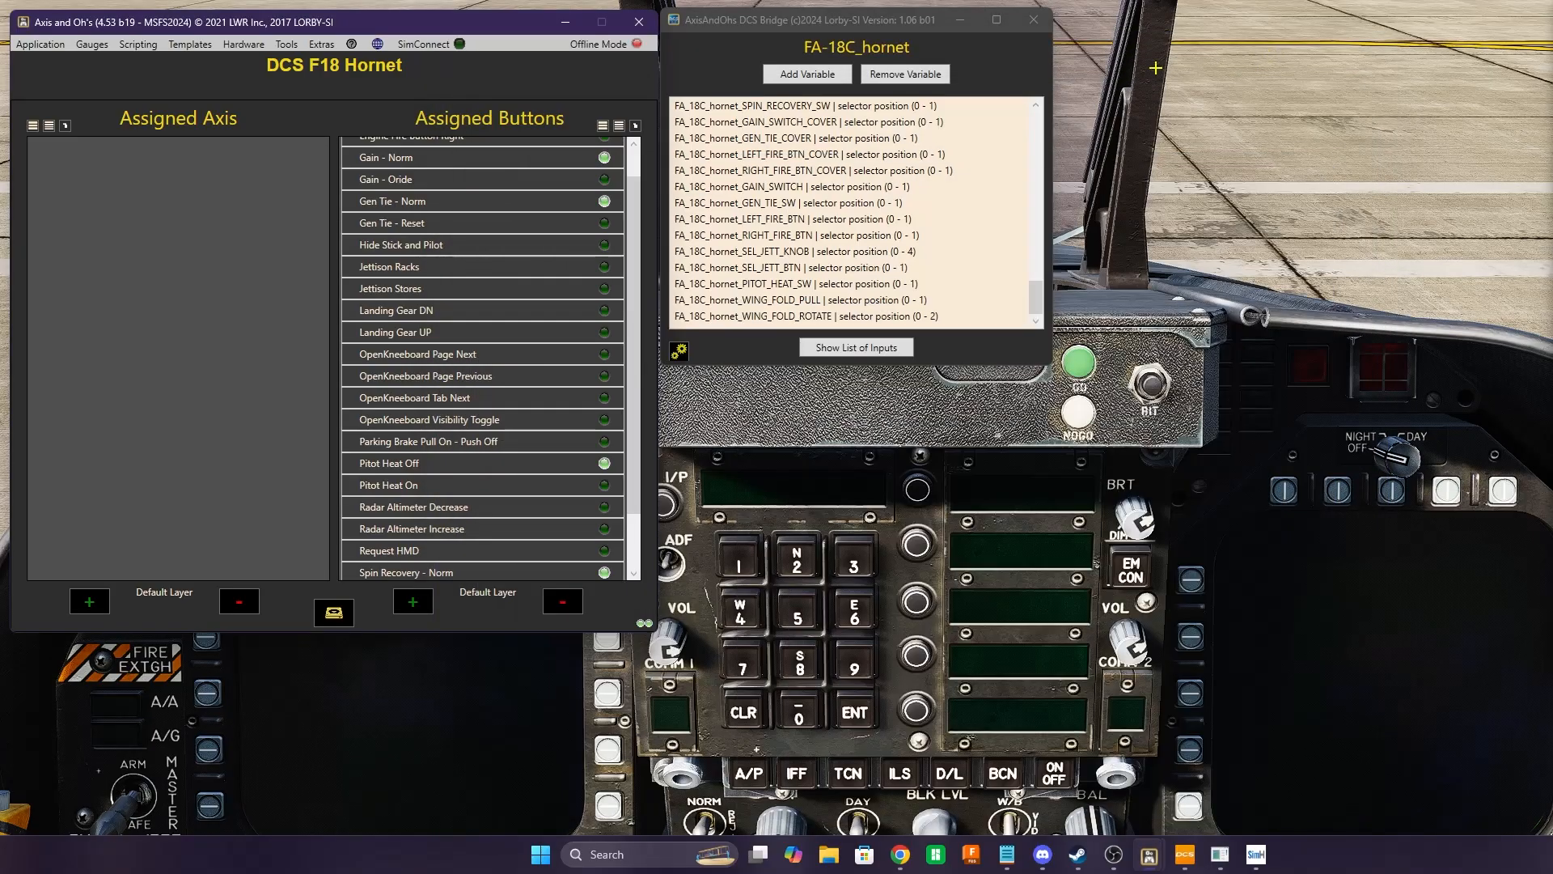
left_click(965, 19)
left_click(566, 22)
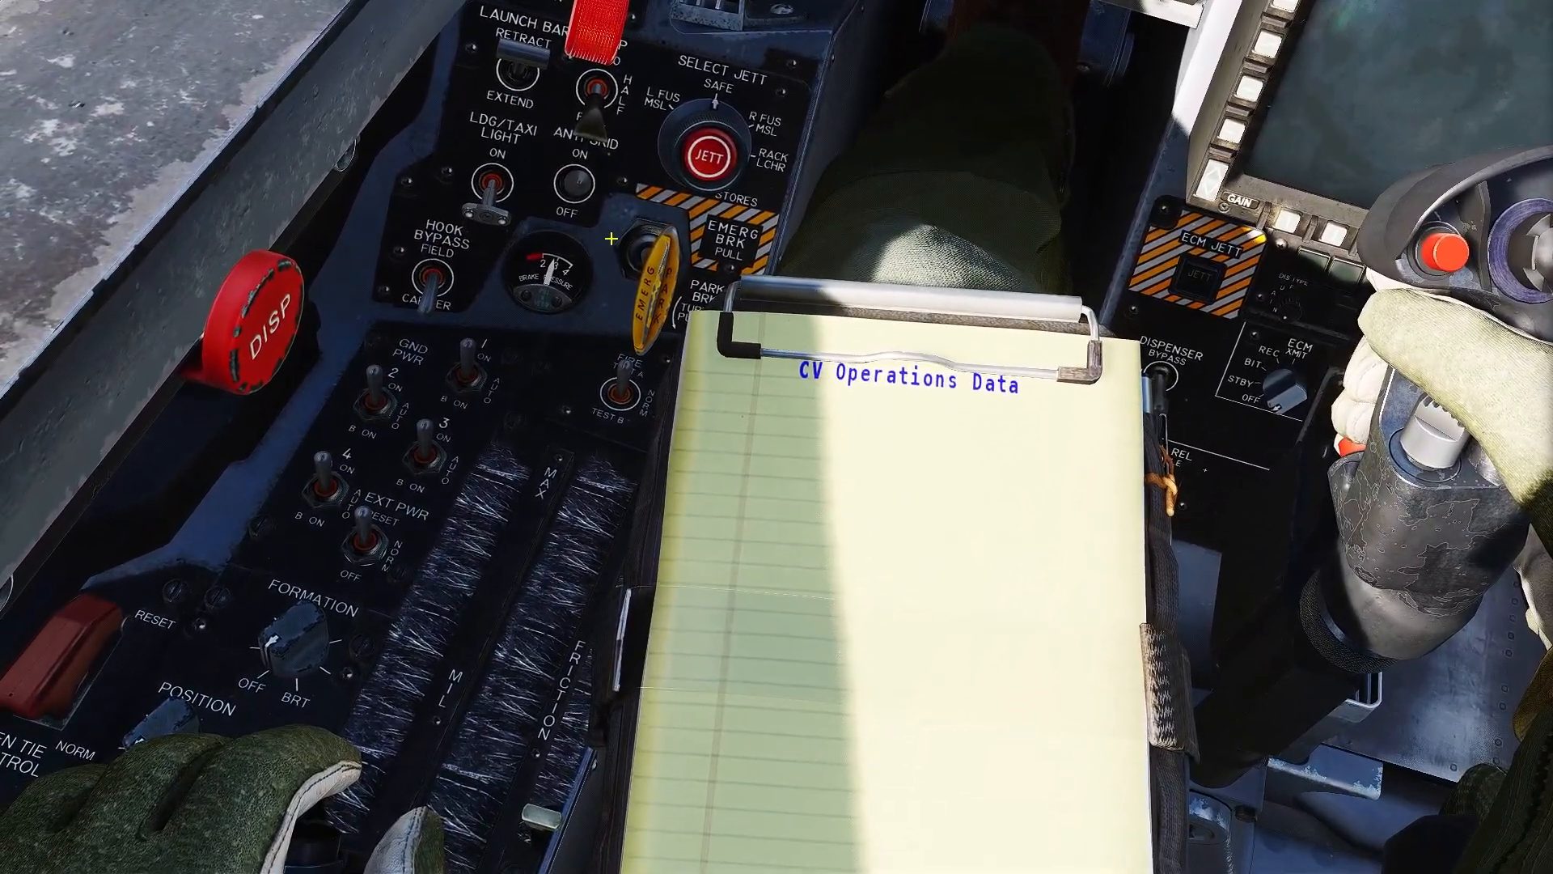
left_click(647, 251)
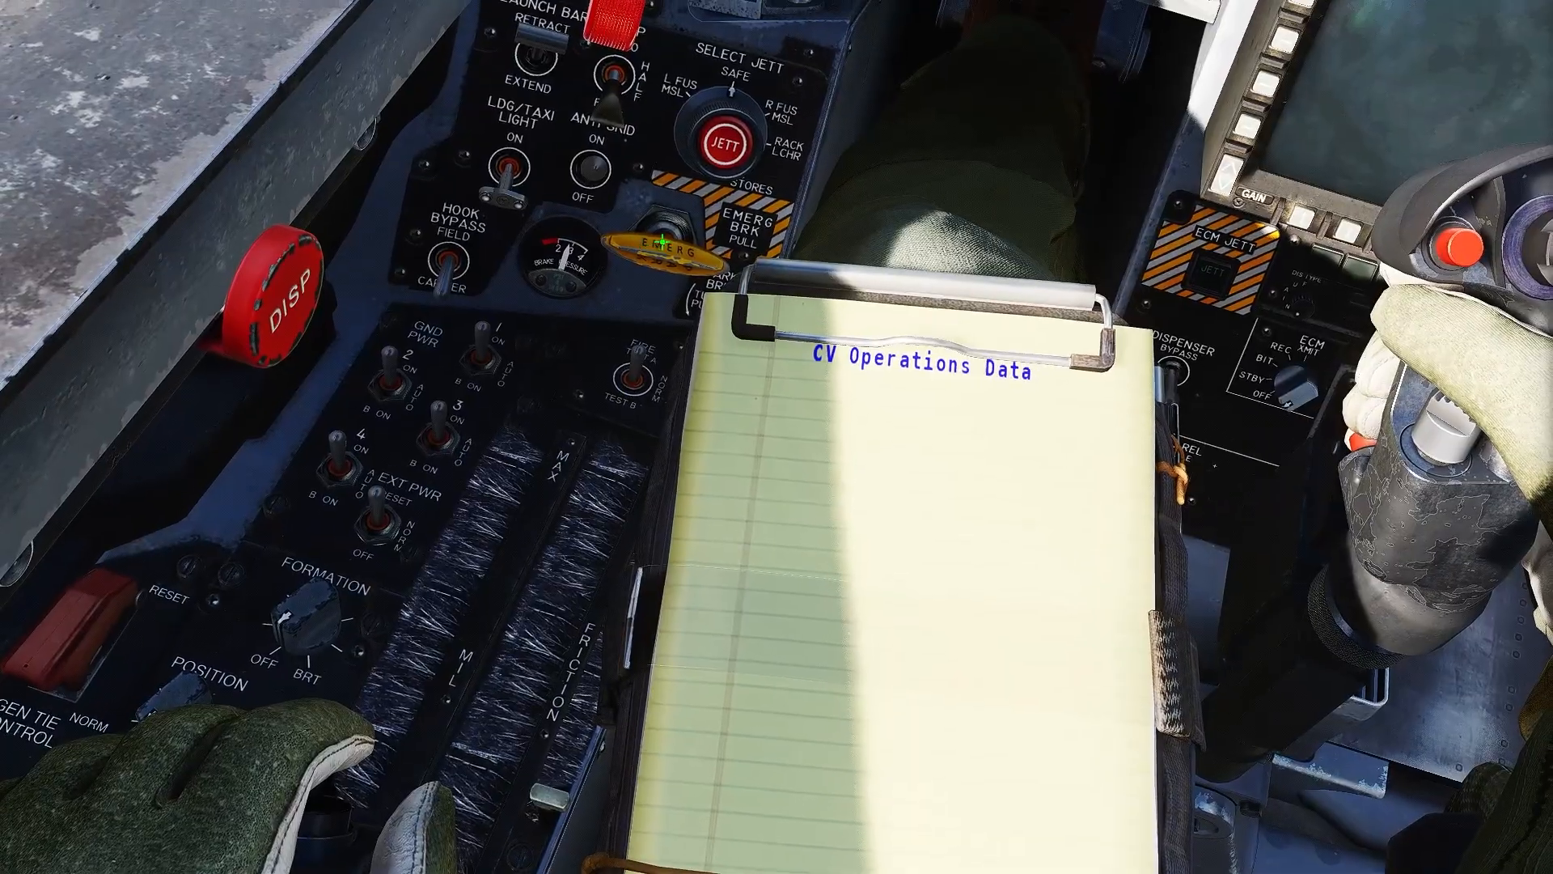
right_click(662, 241)
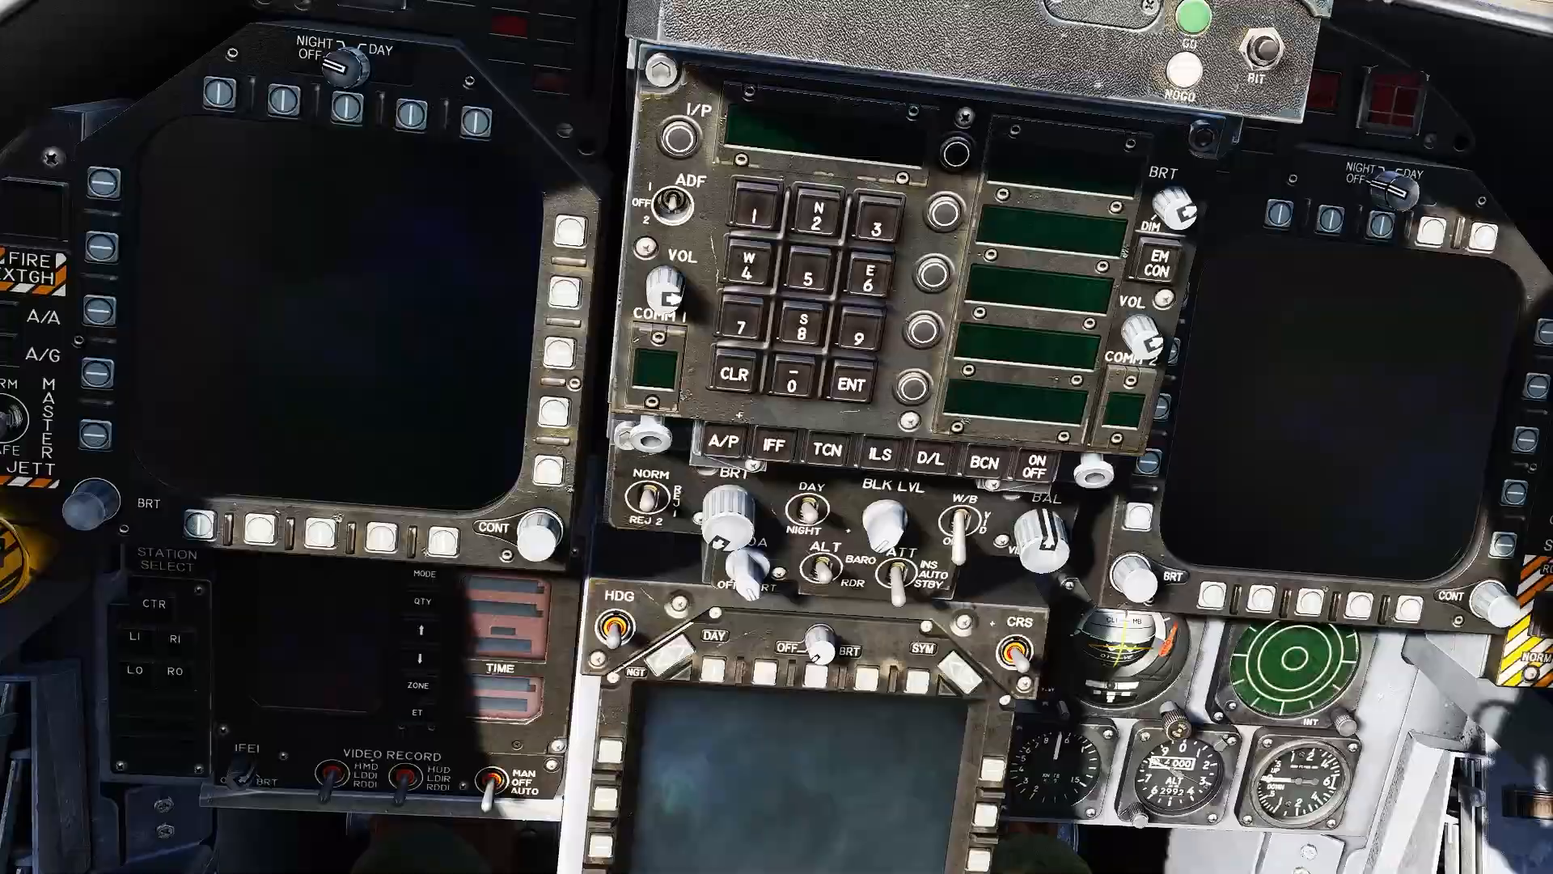
left_click_drag(777, 437, 1213, 647)
key("shift+k")
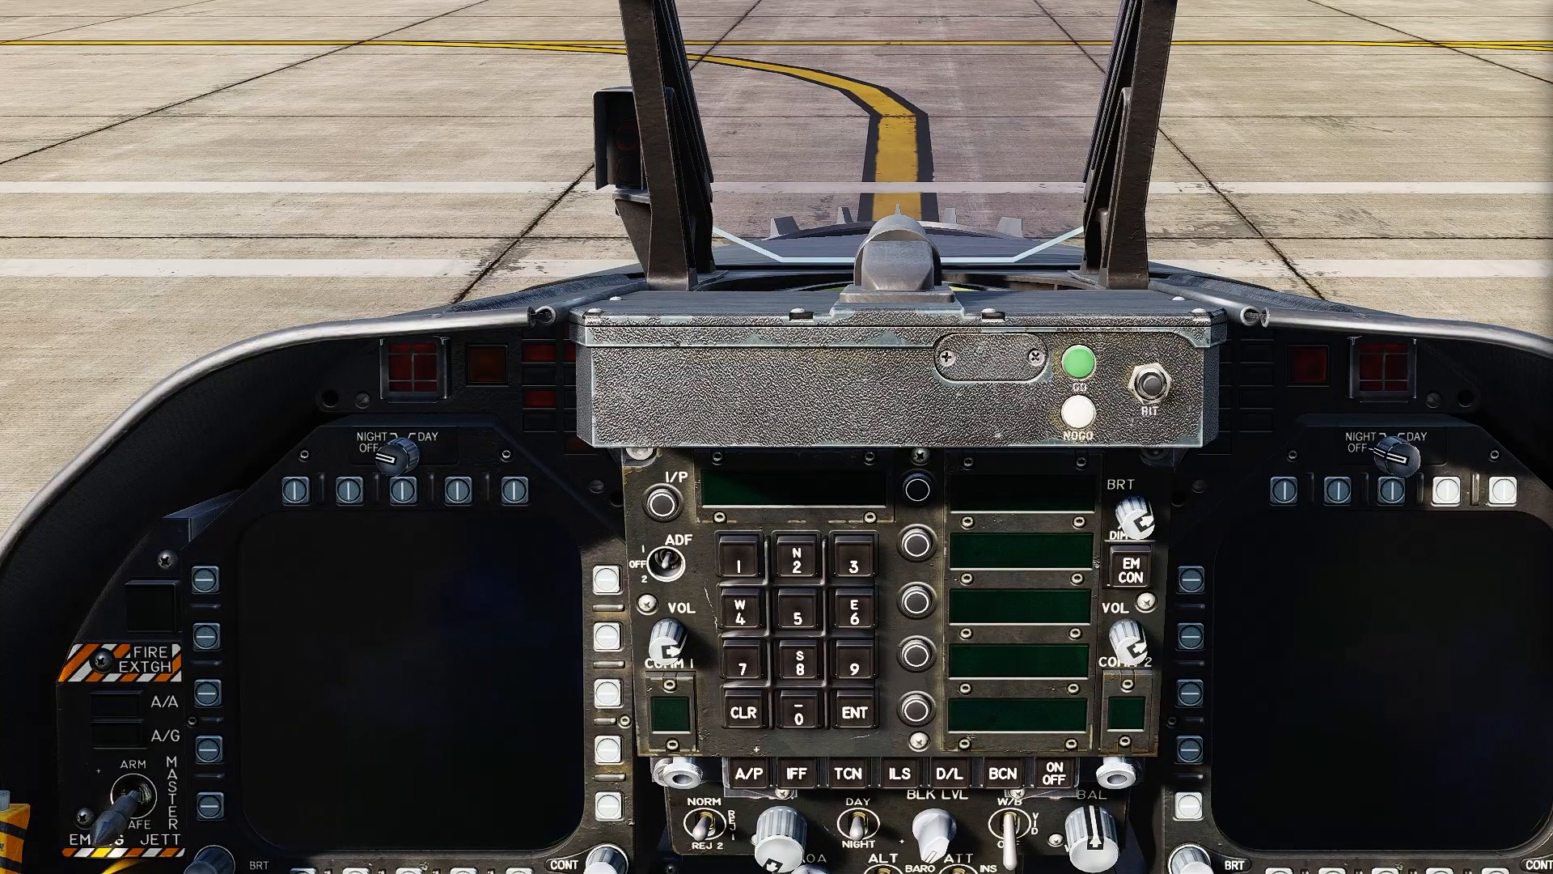
Switch back to the Axis and Ohs script editor and load the Cockpit Sync script from the DCS F18 group
key("alt+Tab")
key("alt+Tab")
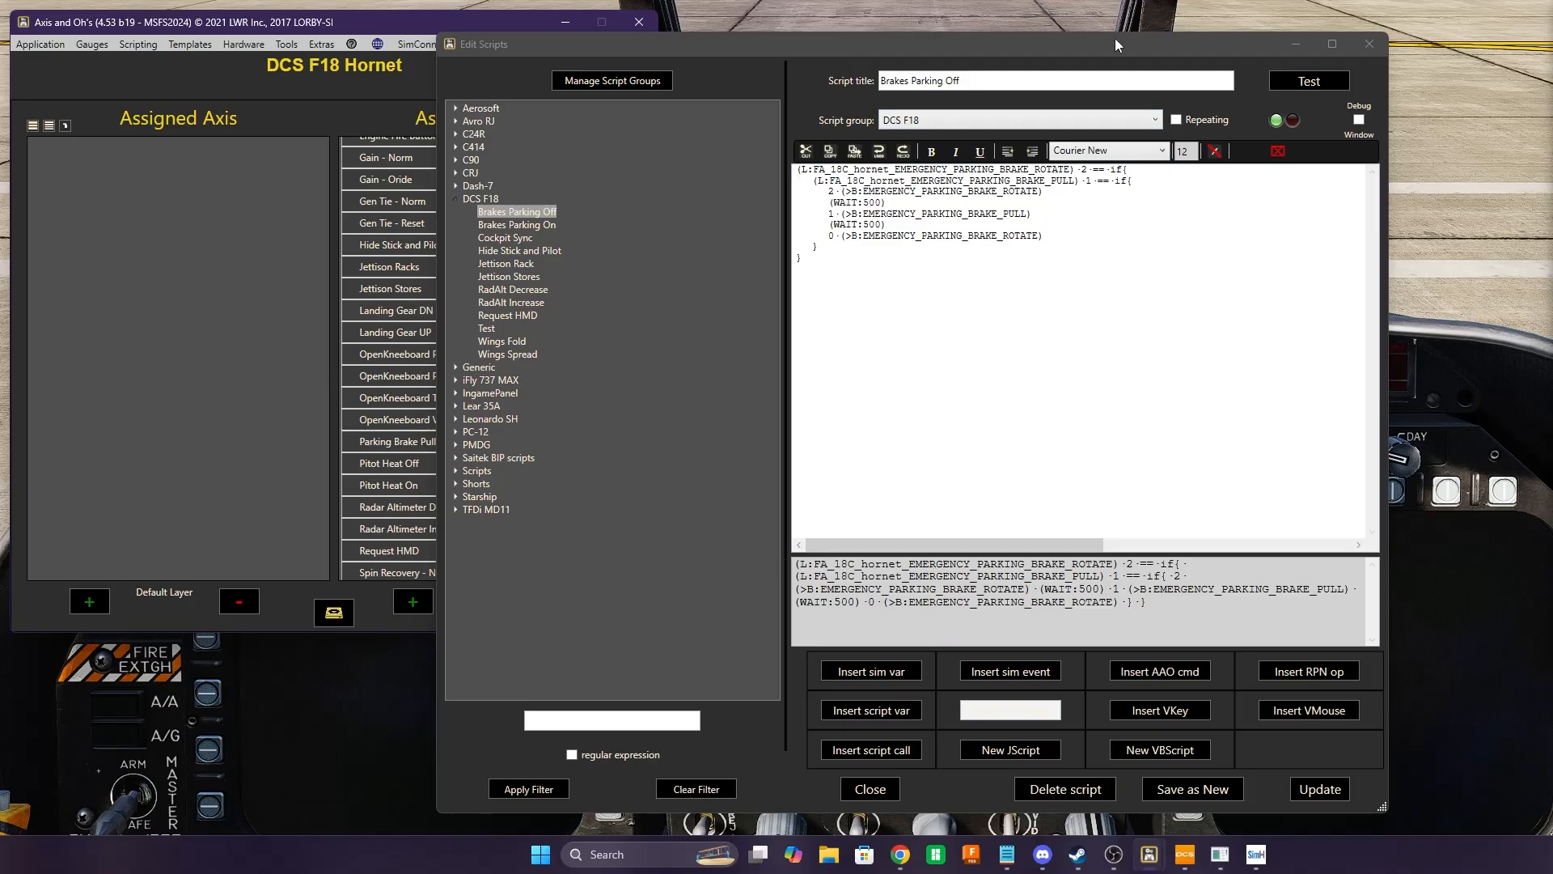
left_click_drag(1116, 44, 512, 16)
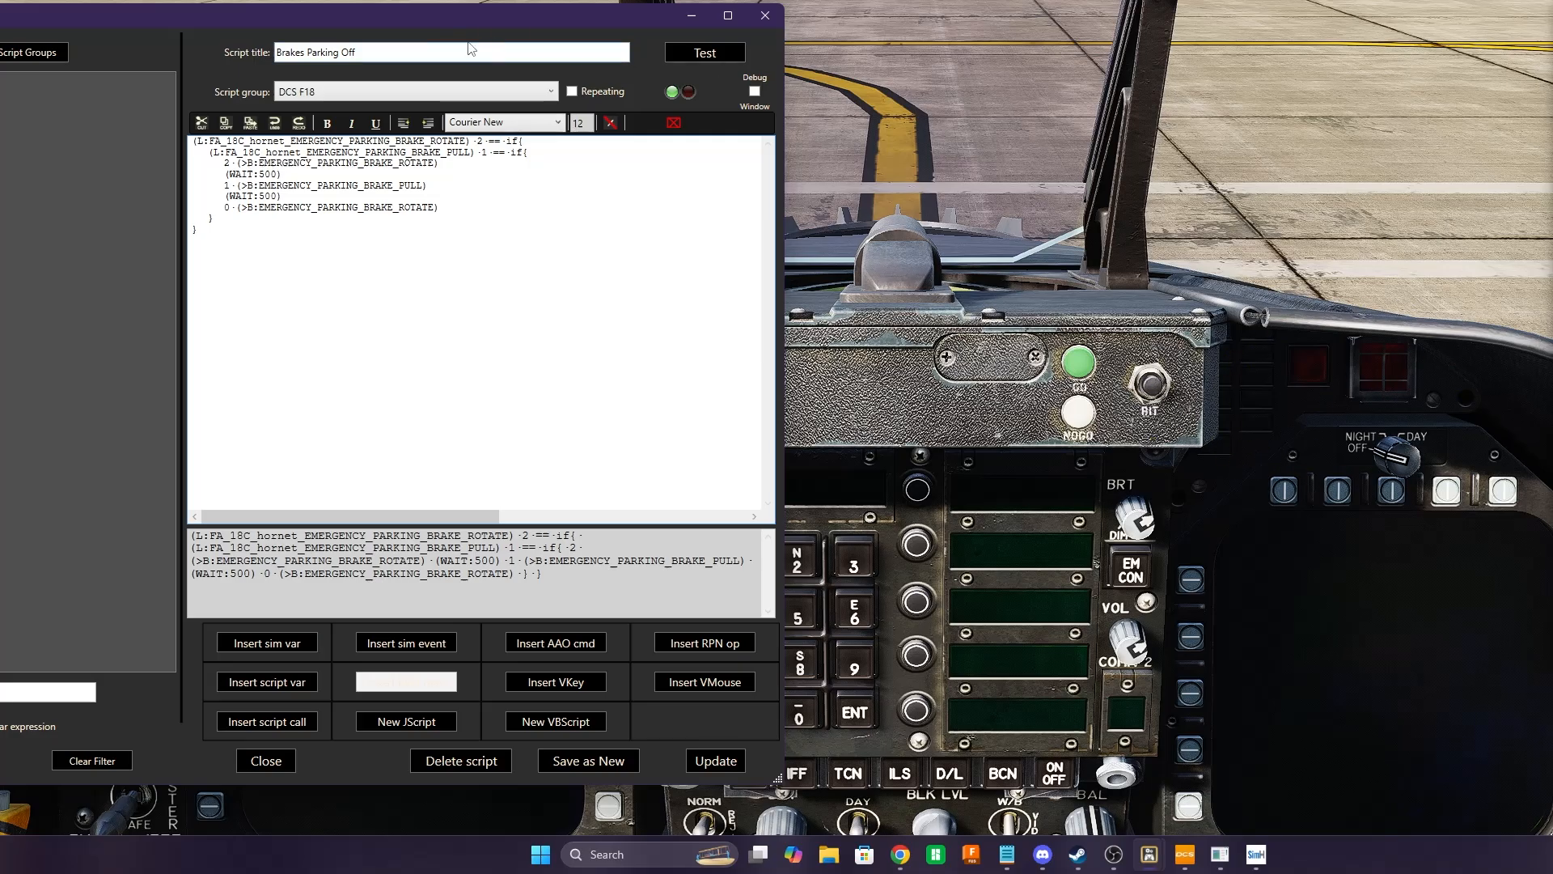
left_click_drag(458, 23, 1040, 33)
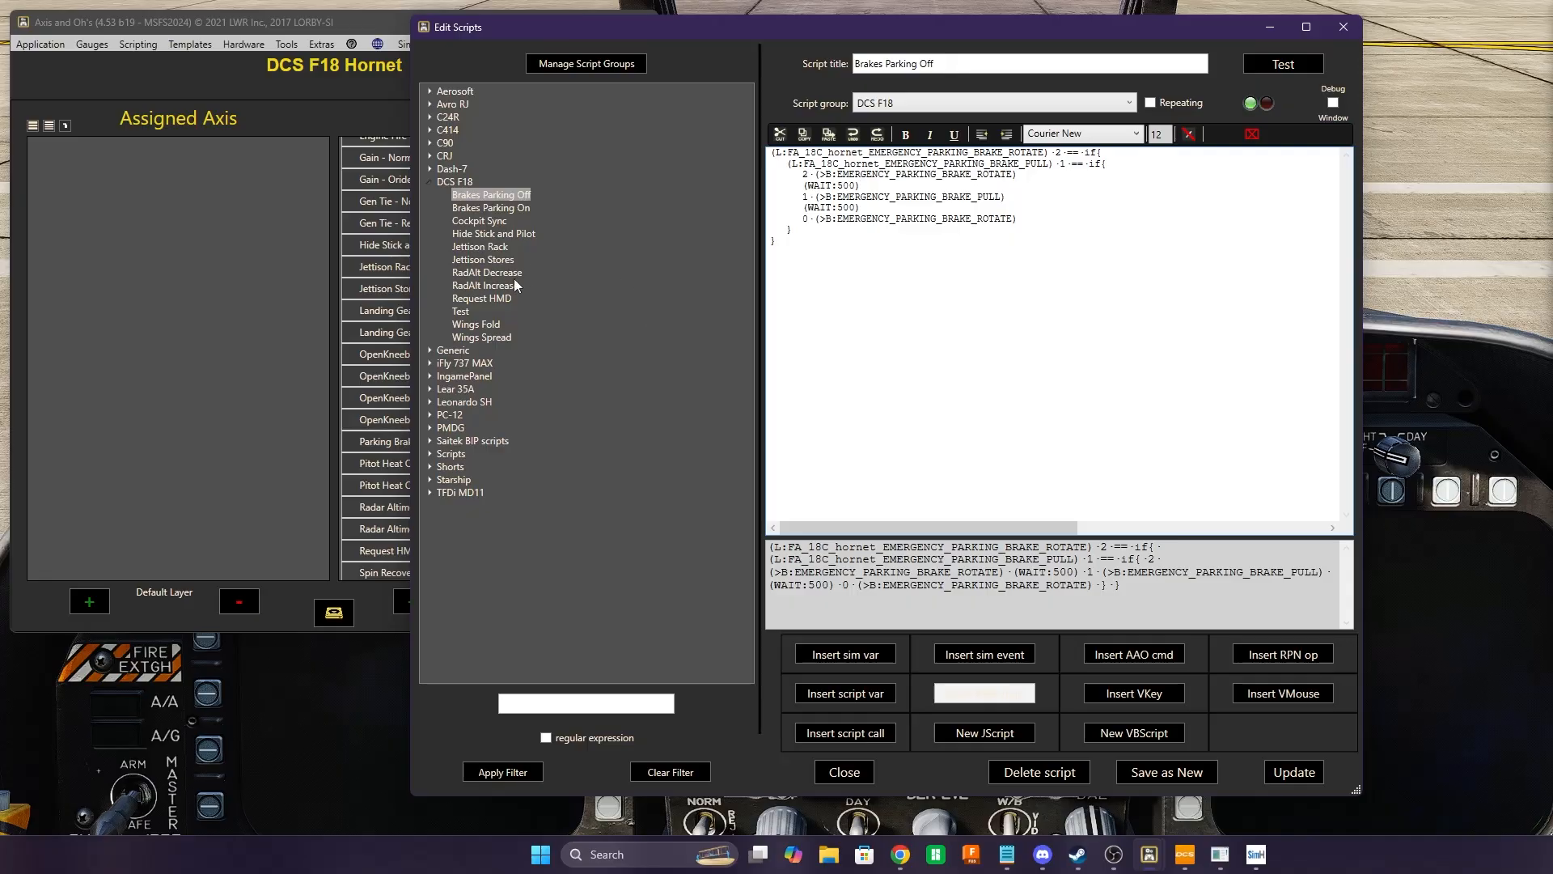
left_click(470, 226)
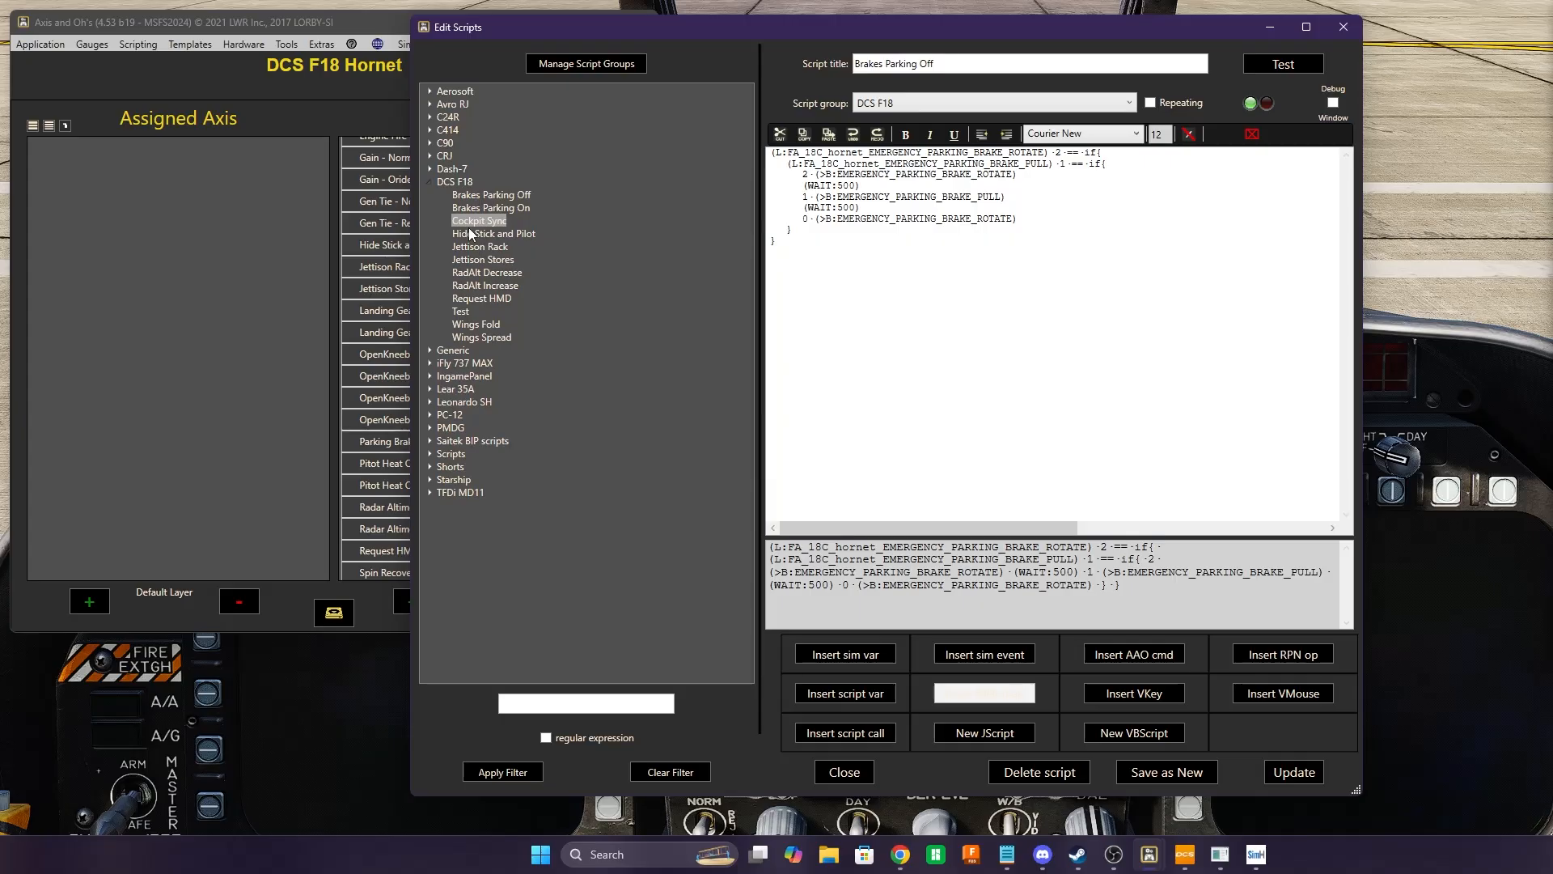
left_click(472, 231)
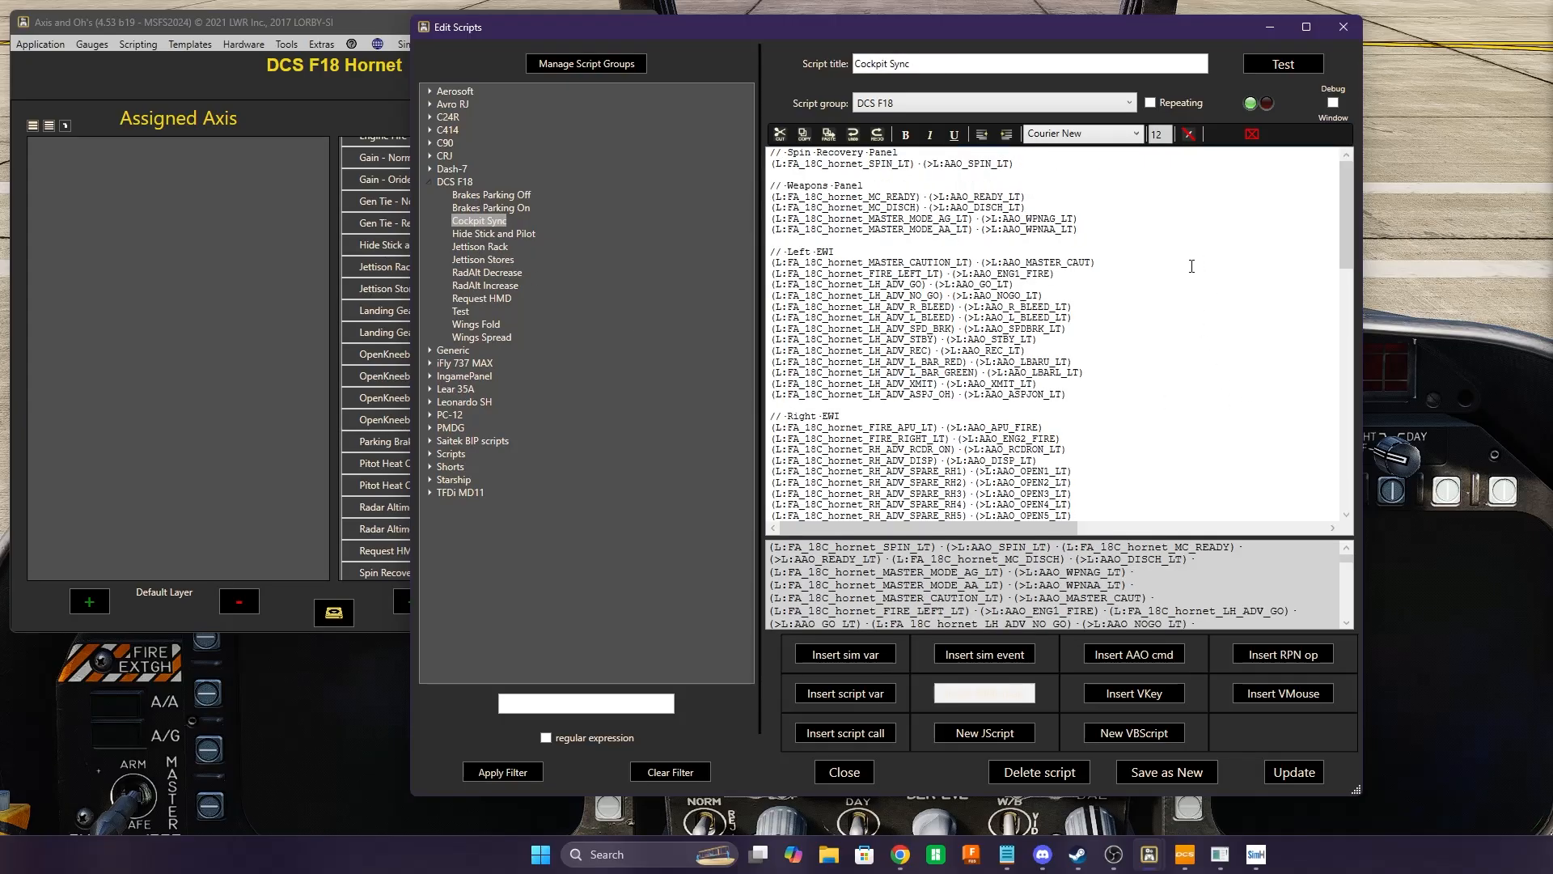
Examine the Cockpit Sync variable mappings, highlighting the L:AAO_READY_LT target in the Weapons Panel section
left_click_drag(1351, 187, 817, 208)
left_click_drag(939, 196, 1022, 196)
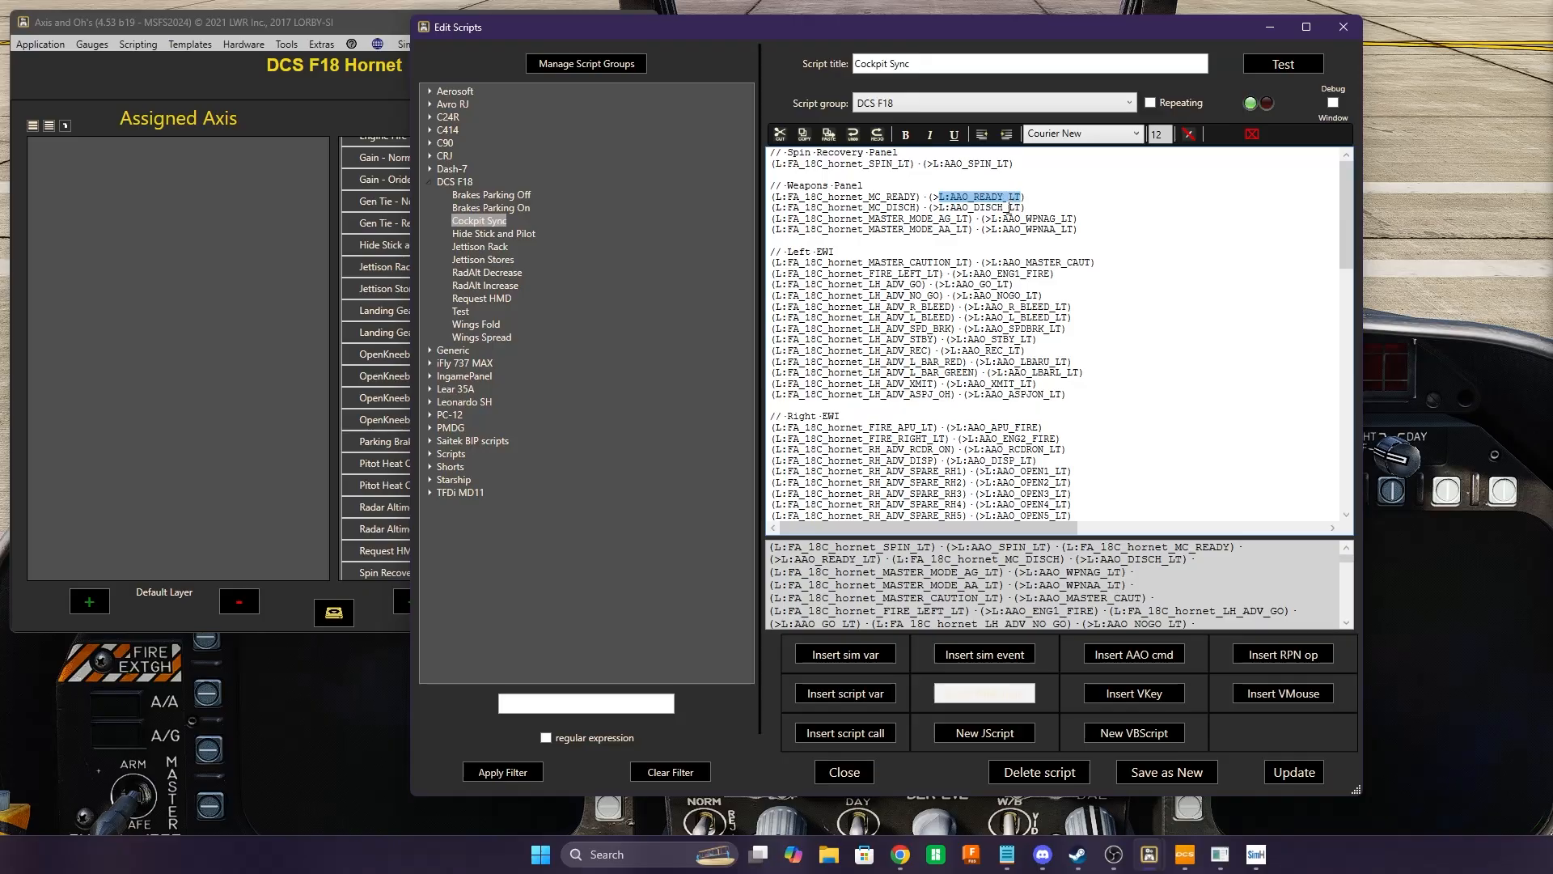
Open the Arduino IDE, bring its window into view, examine the LED pixel-color cases in dcsCockpitControl_wifi.ino, and minimize it
key("super")
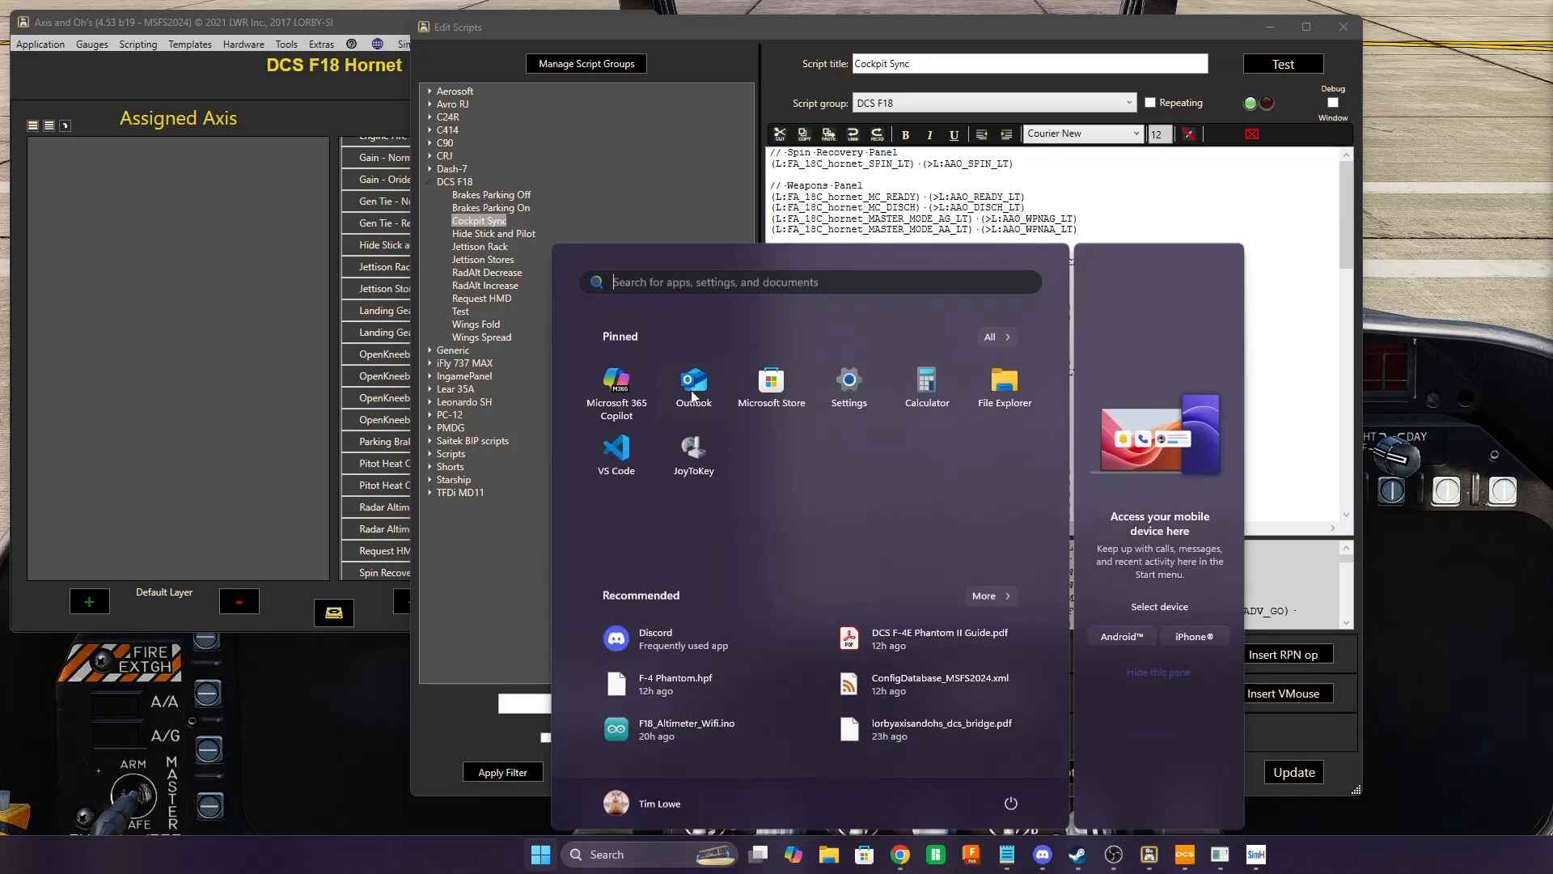
left_click(997, 338)
scroll(819, 551, "down", 3)
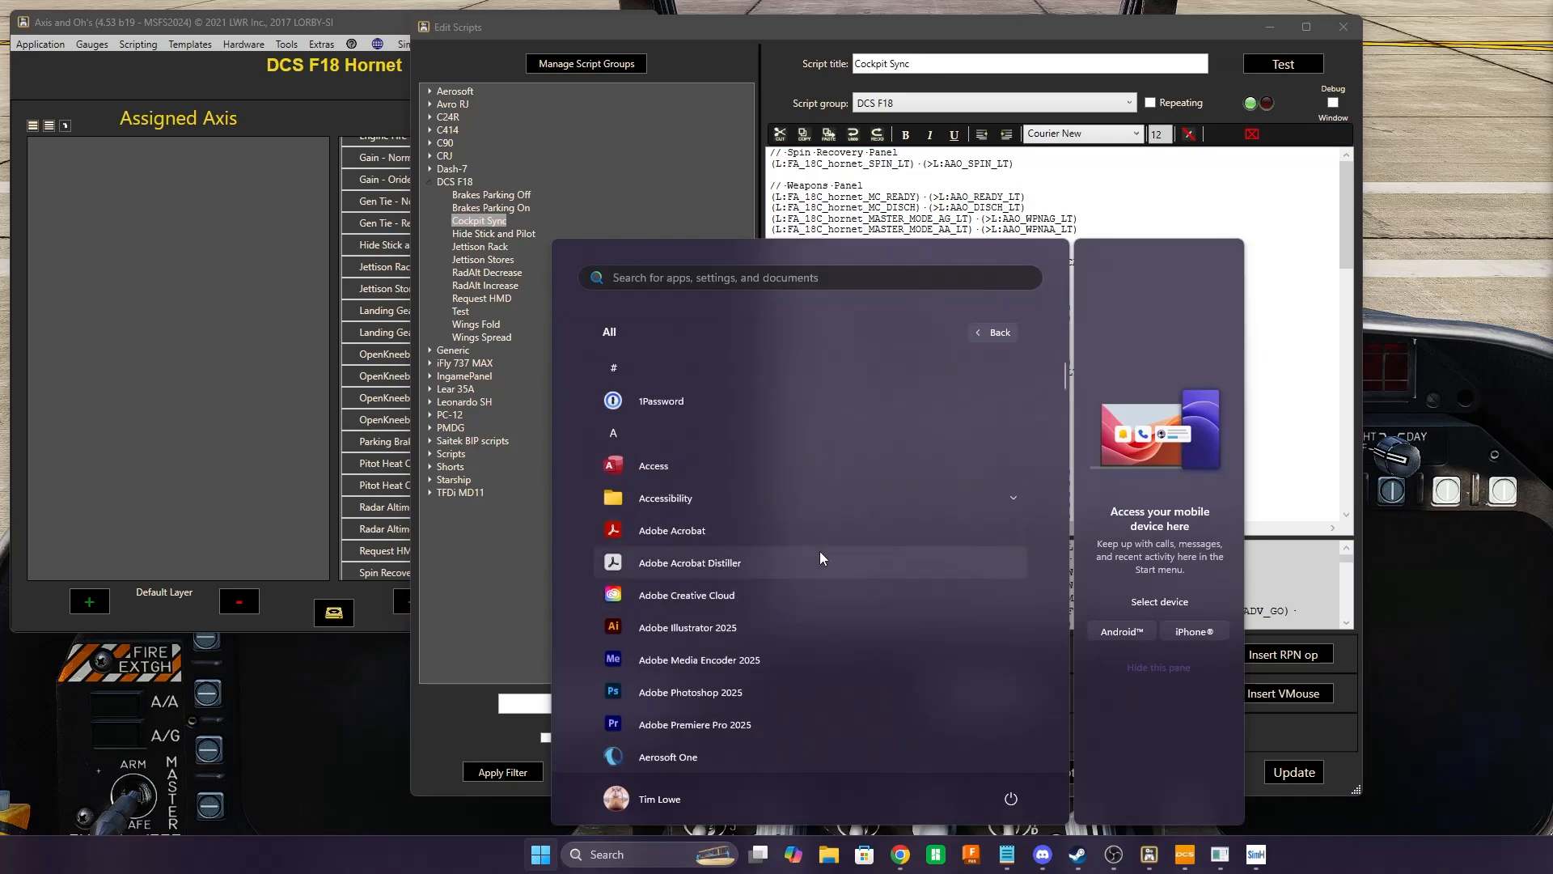
left_click(679, 544)
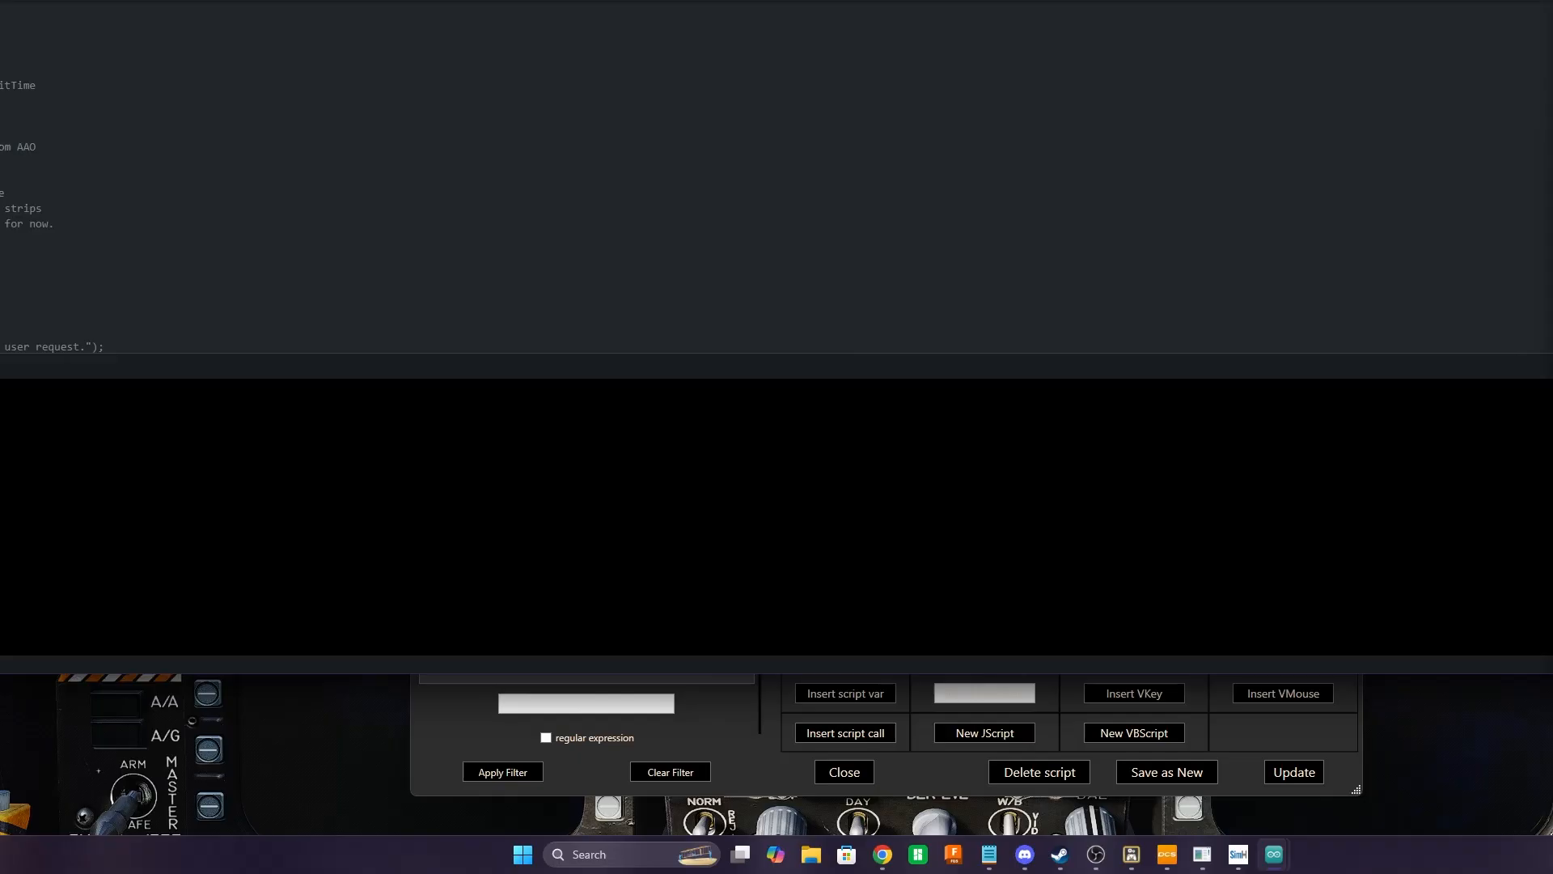
left_click_drag(4, 671, 1406, 706)
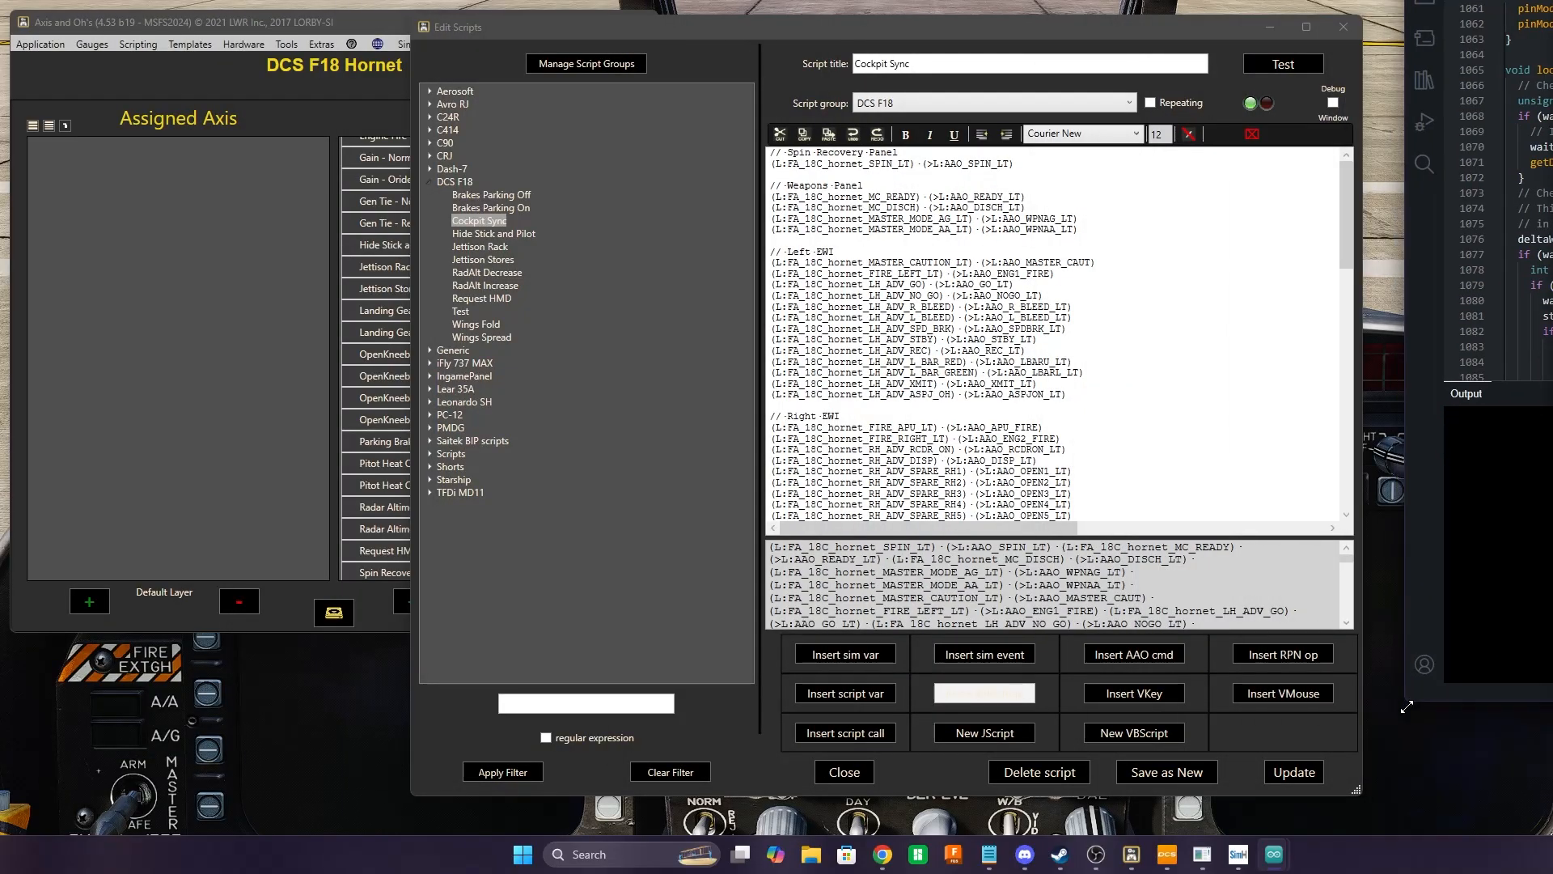
left_click_drag(1480, 6, 672, 6)
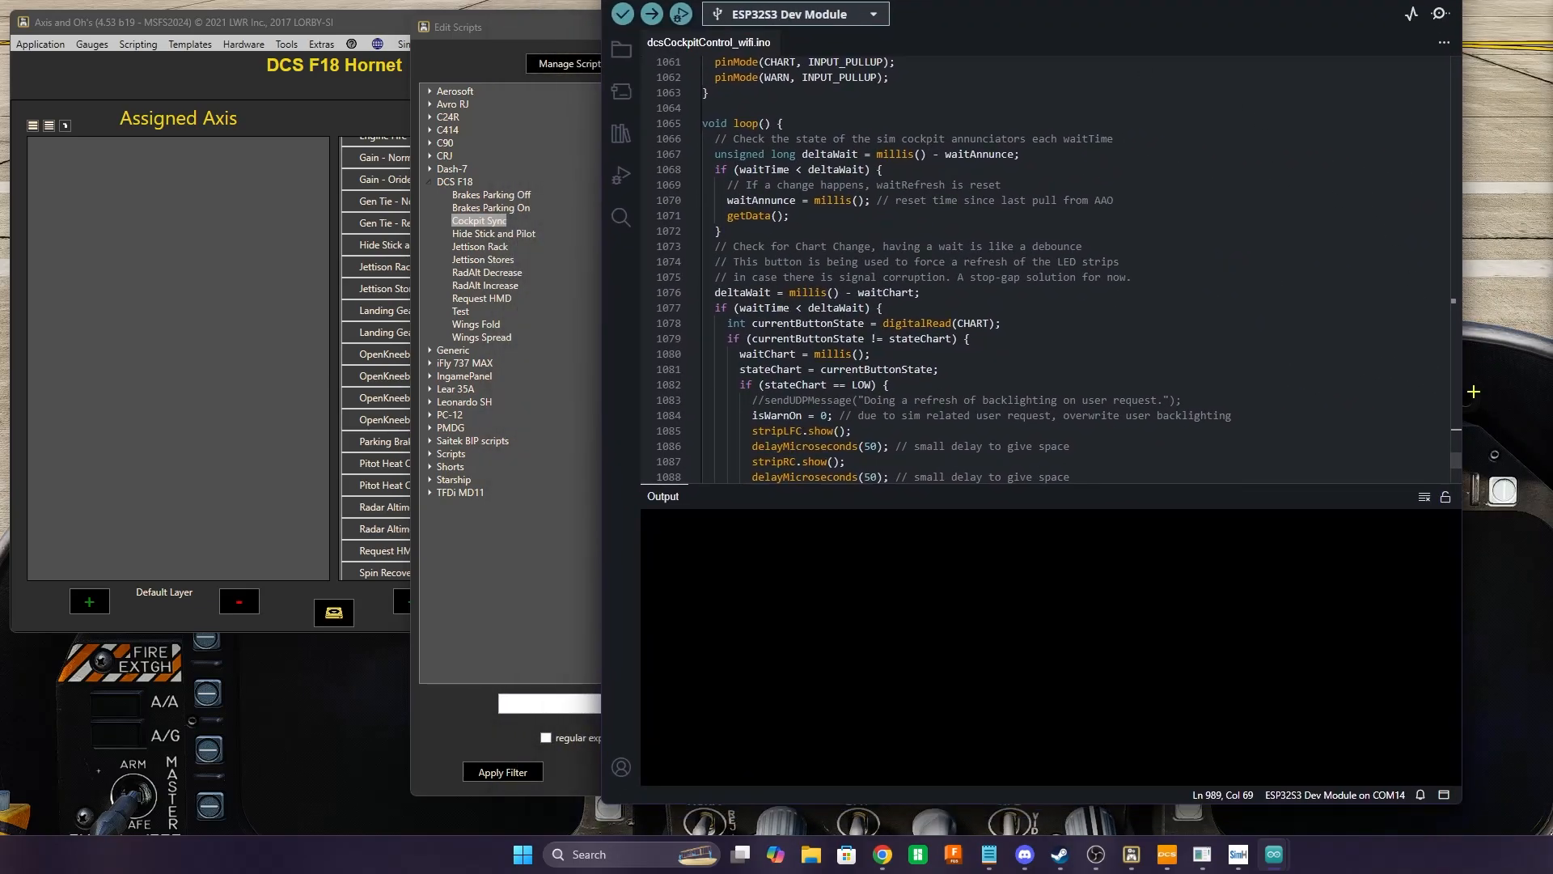
left_click_drag(1456, 458, 1463, 153)
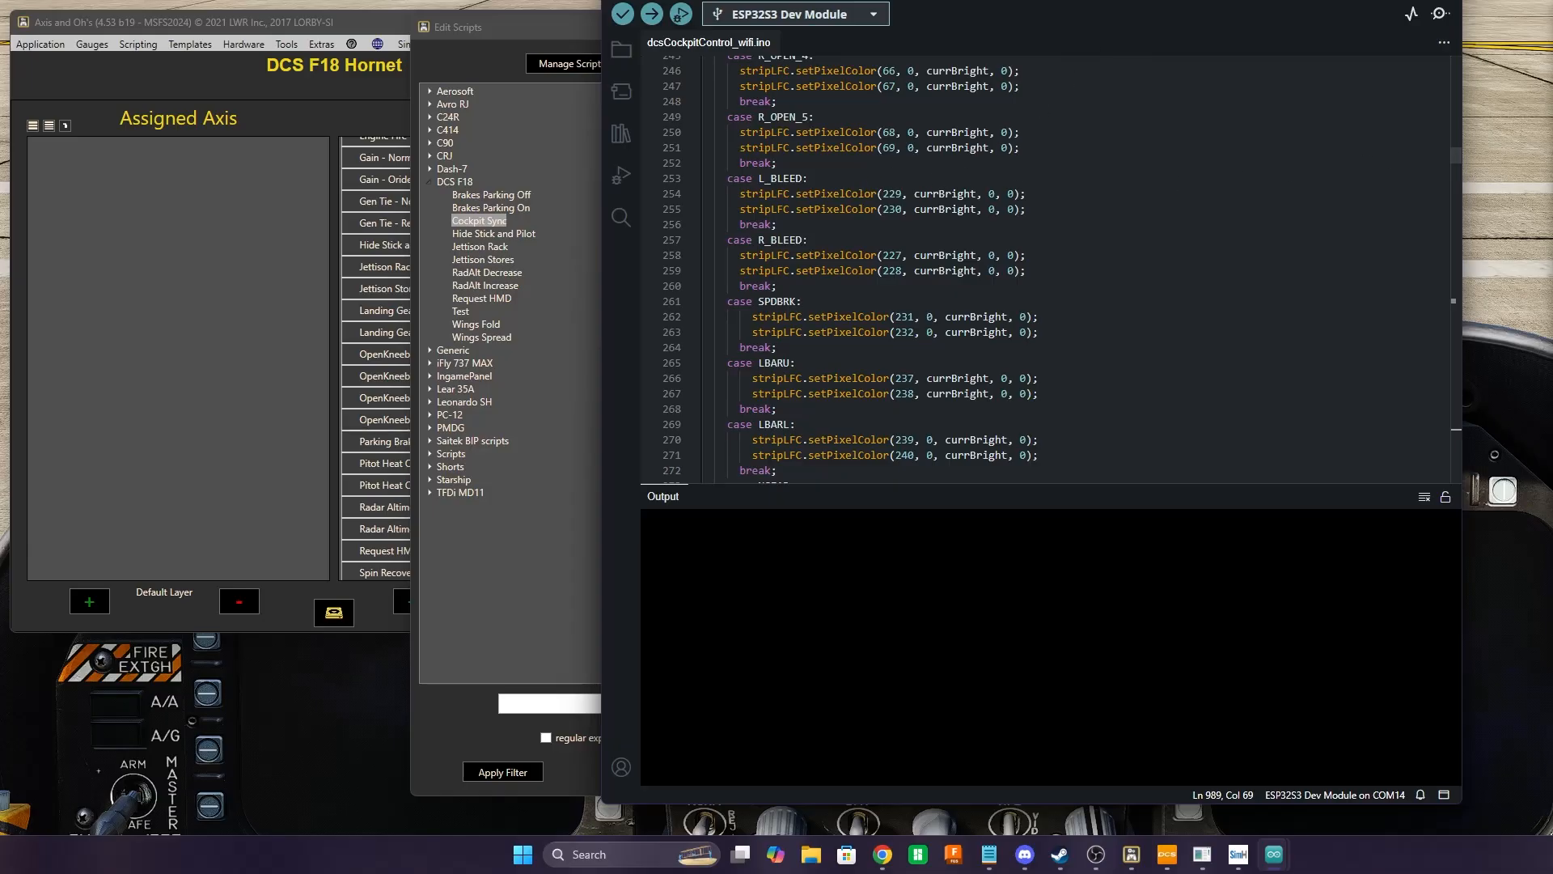
left_click(1274, 854)
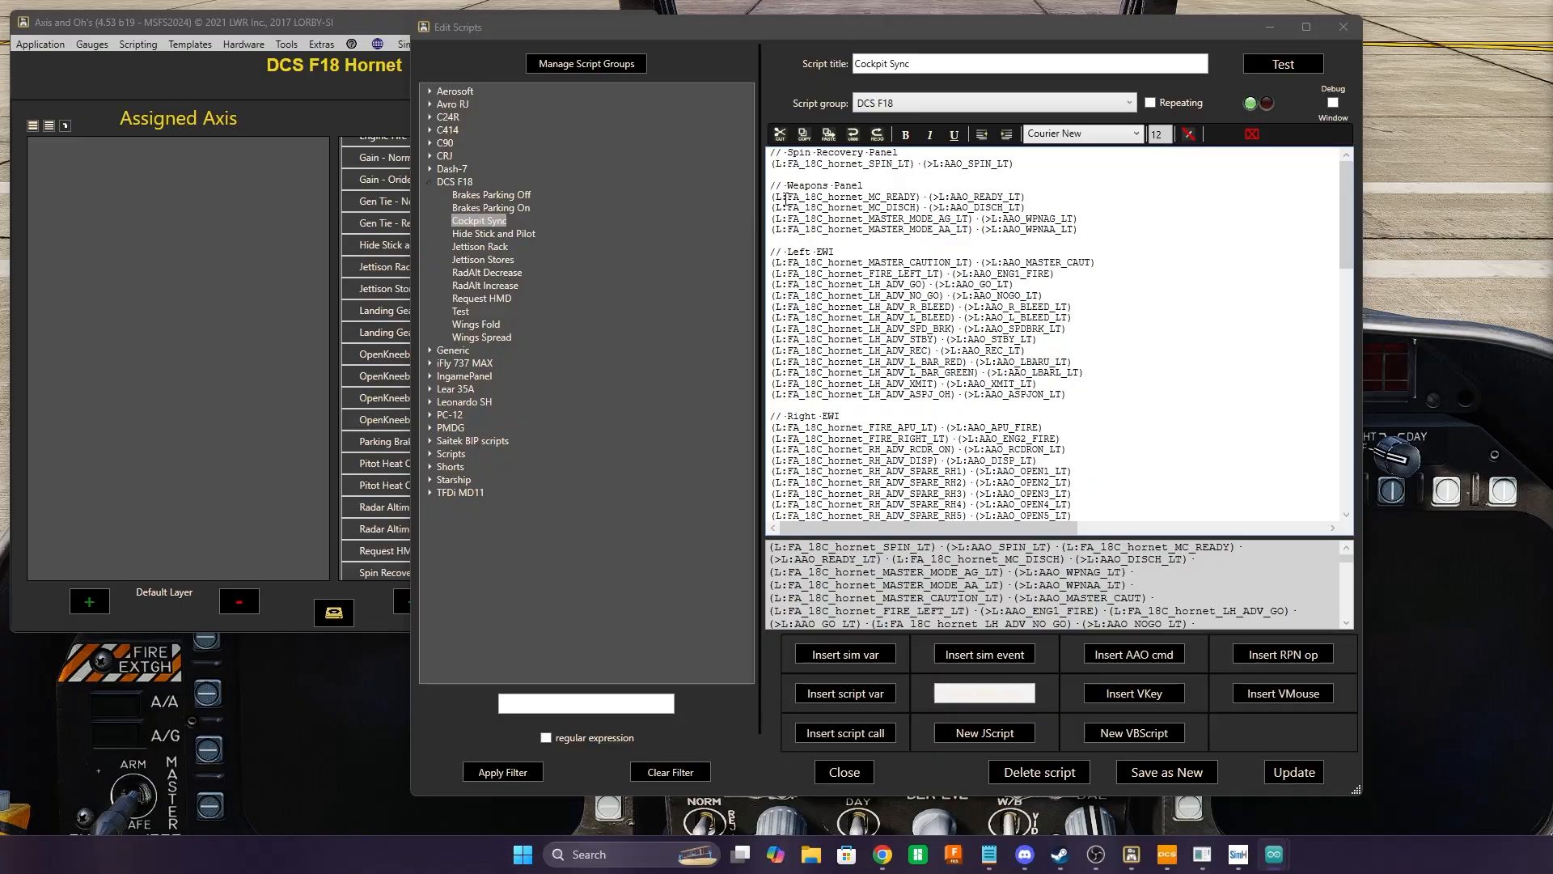
Highlight the FA_18C_hornet_MC_READY source and its AAO_READY_LT target in the Weapons Panel section of Cockpit Sync
left_click_drag(782, 196, 916, 198)
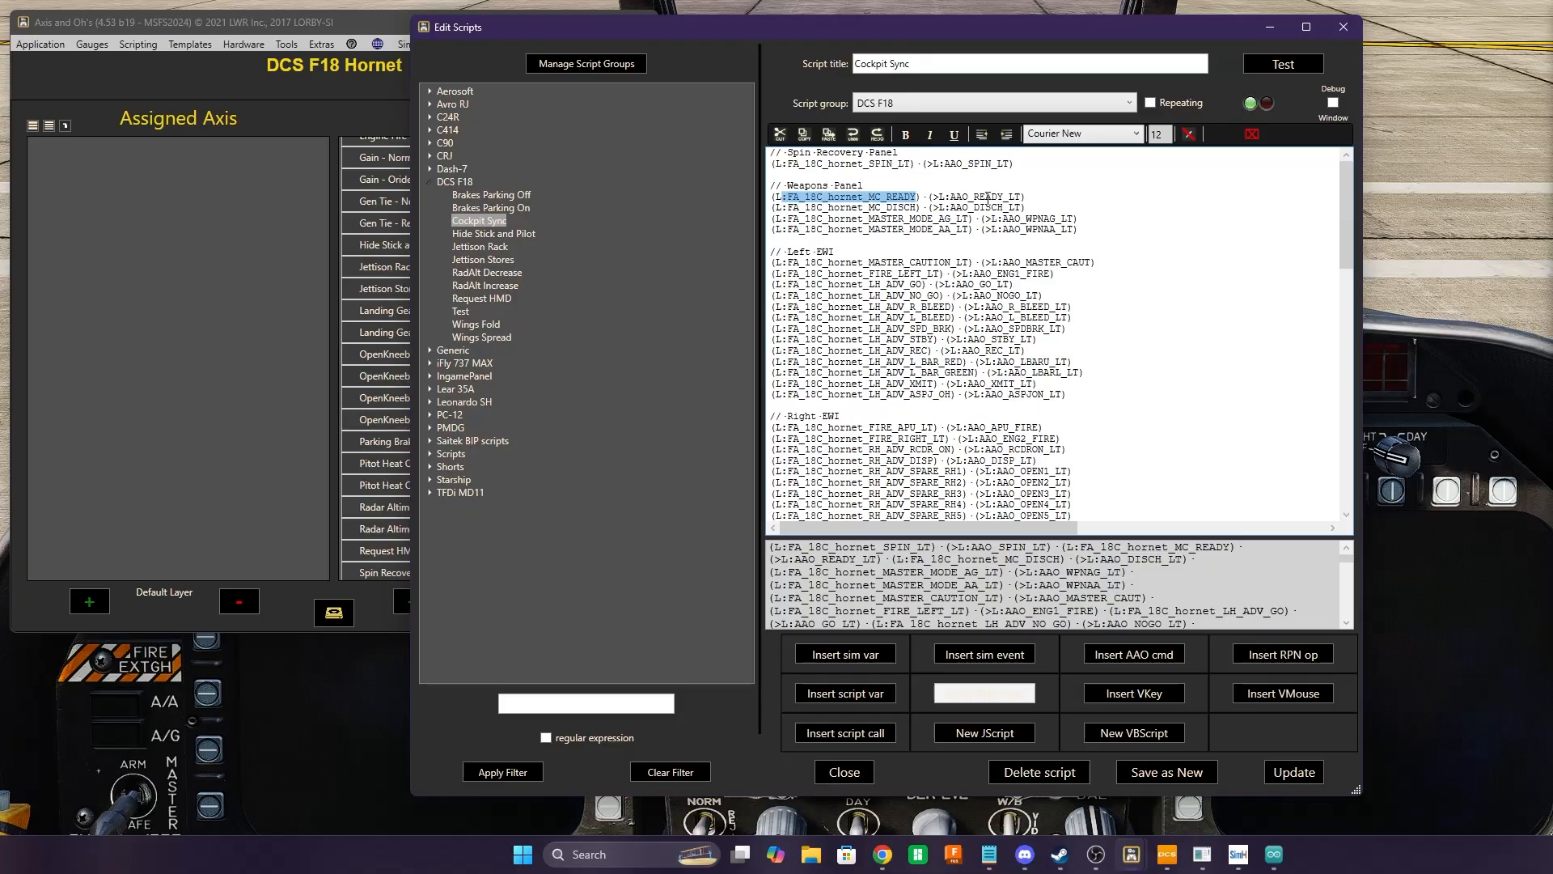
left_click_drag(973, 196, 1019, 198)
left_click(998, 237)
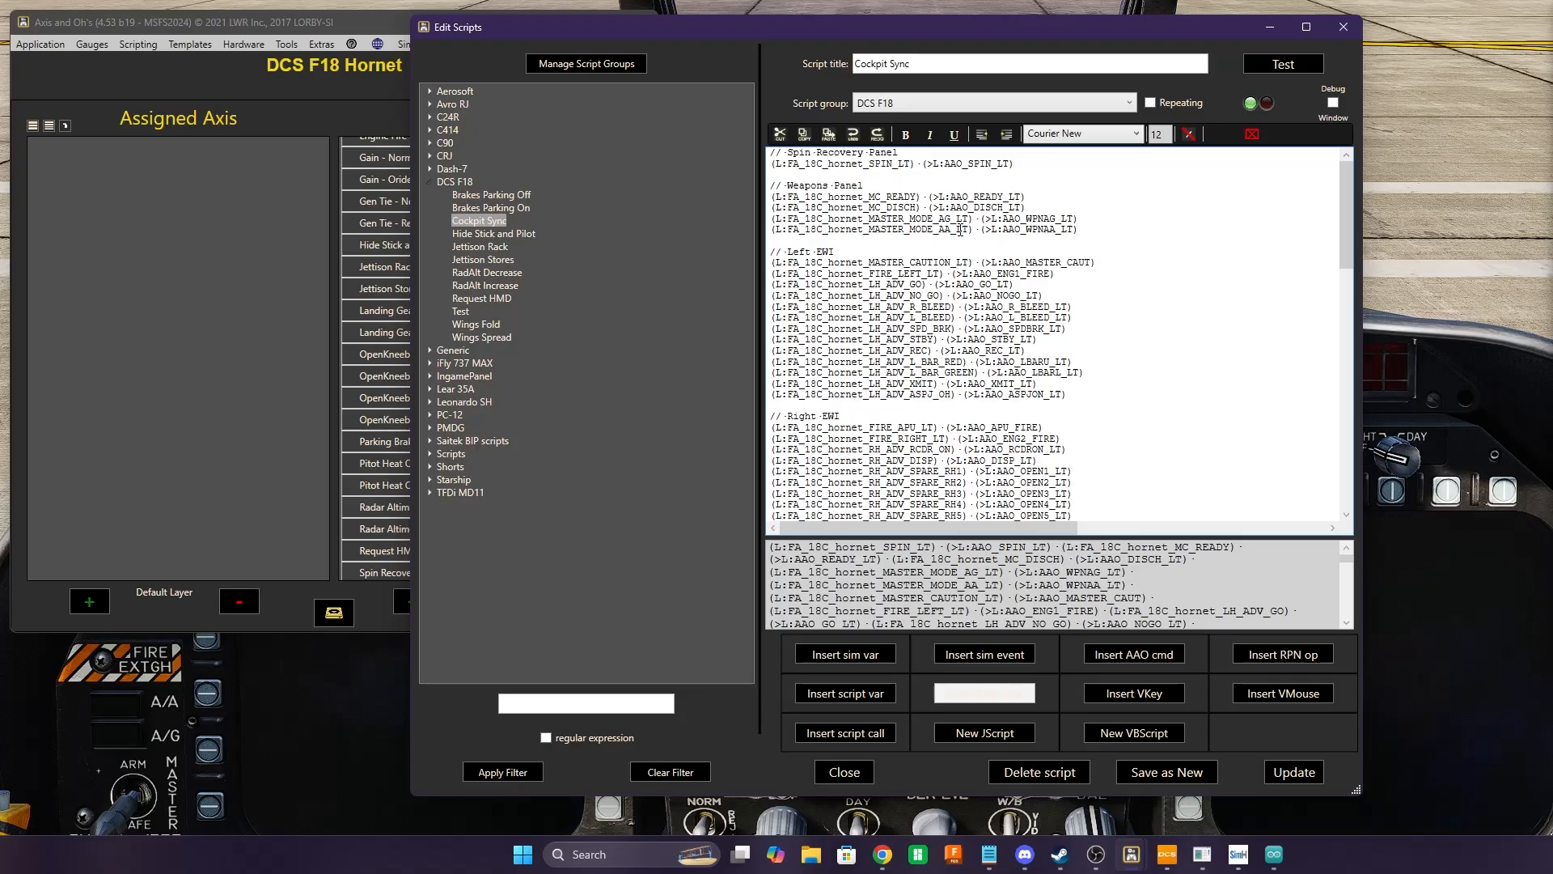
Review the Cockpit Sync mappings from the Left Lower Instrument Panel through the Radar Altimeter section
left_click_drag(1345, 248, 1343, 339)
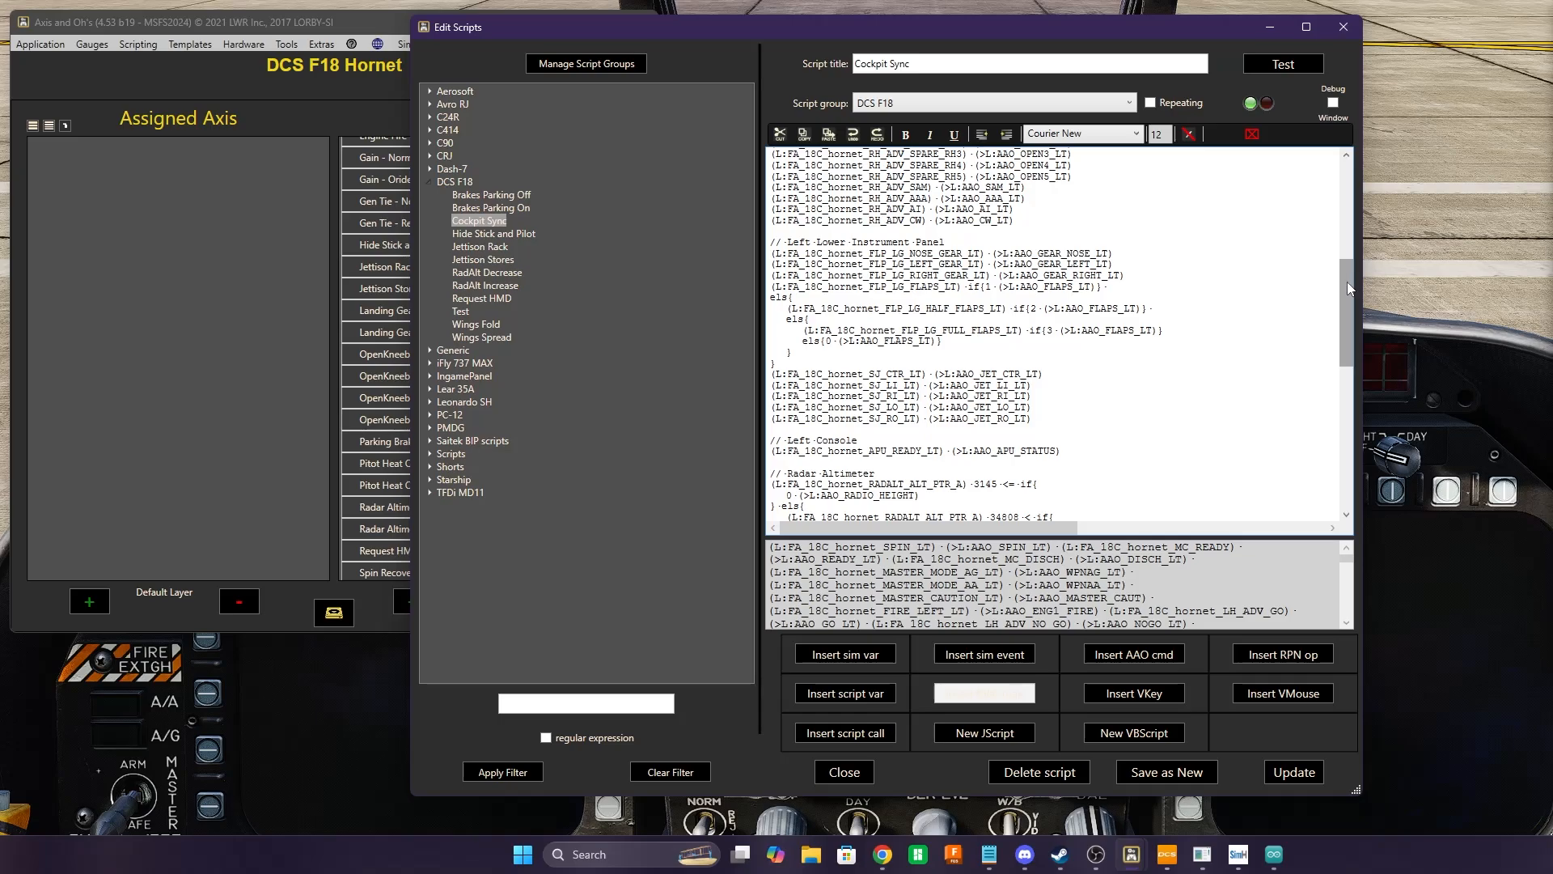
left_click_drag(1347, 283, 1347, 303)
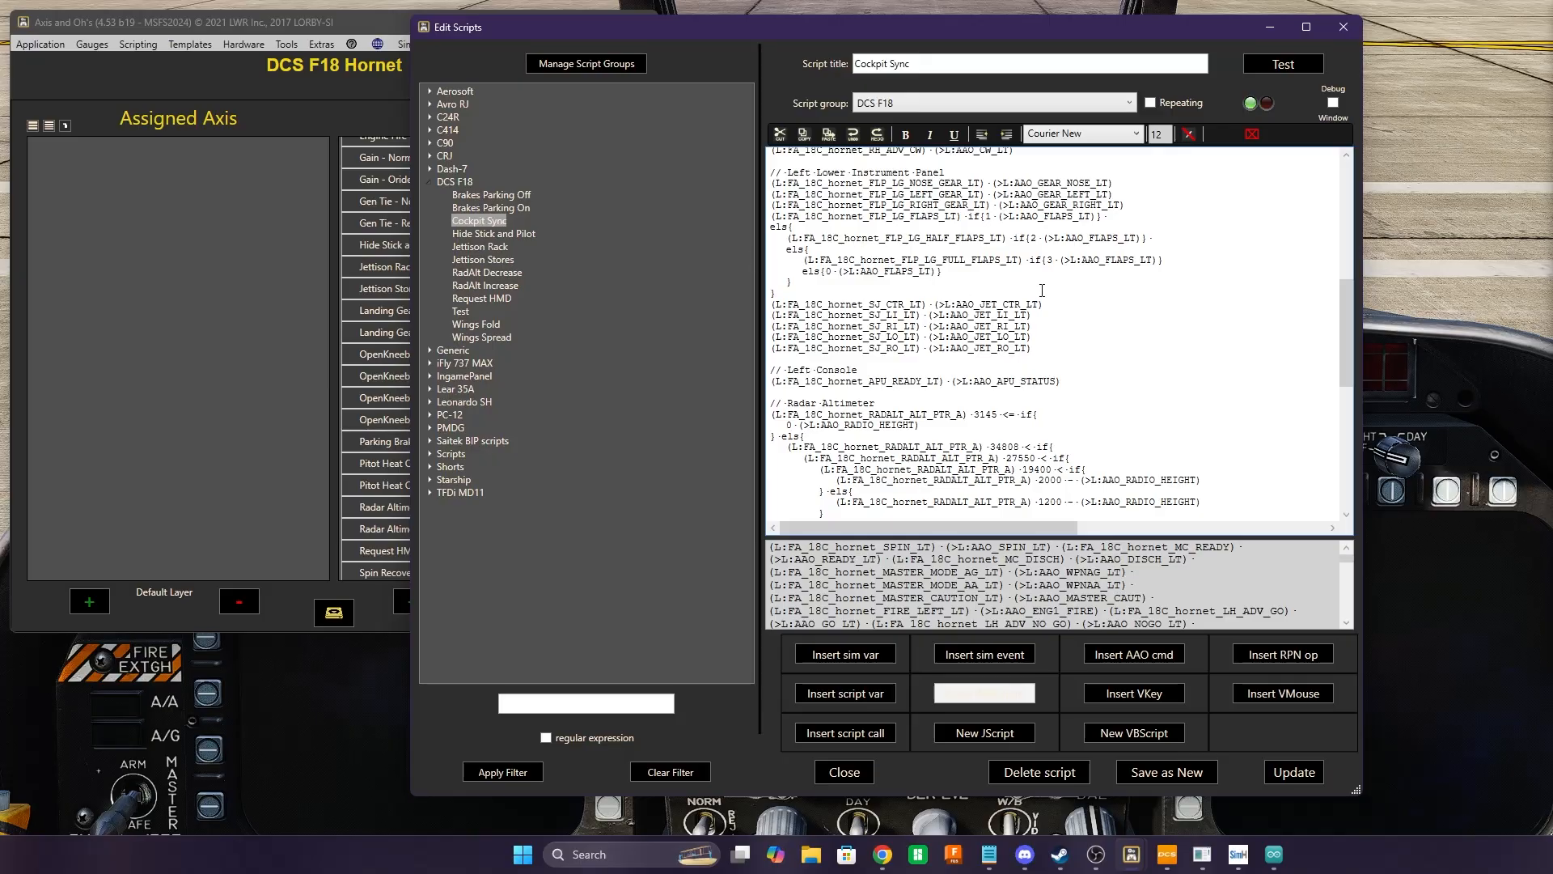
left_click_drag(1346, 334, 1368, 397)
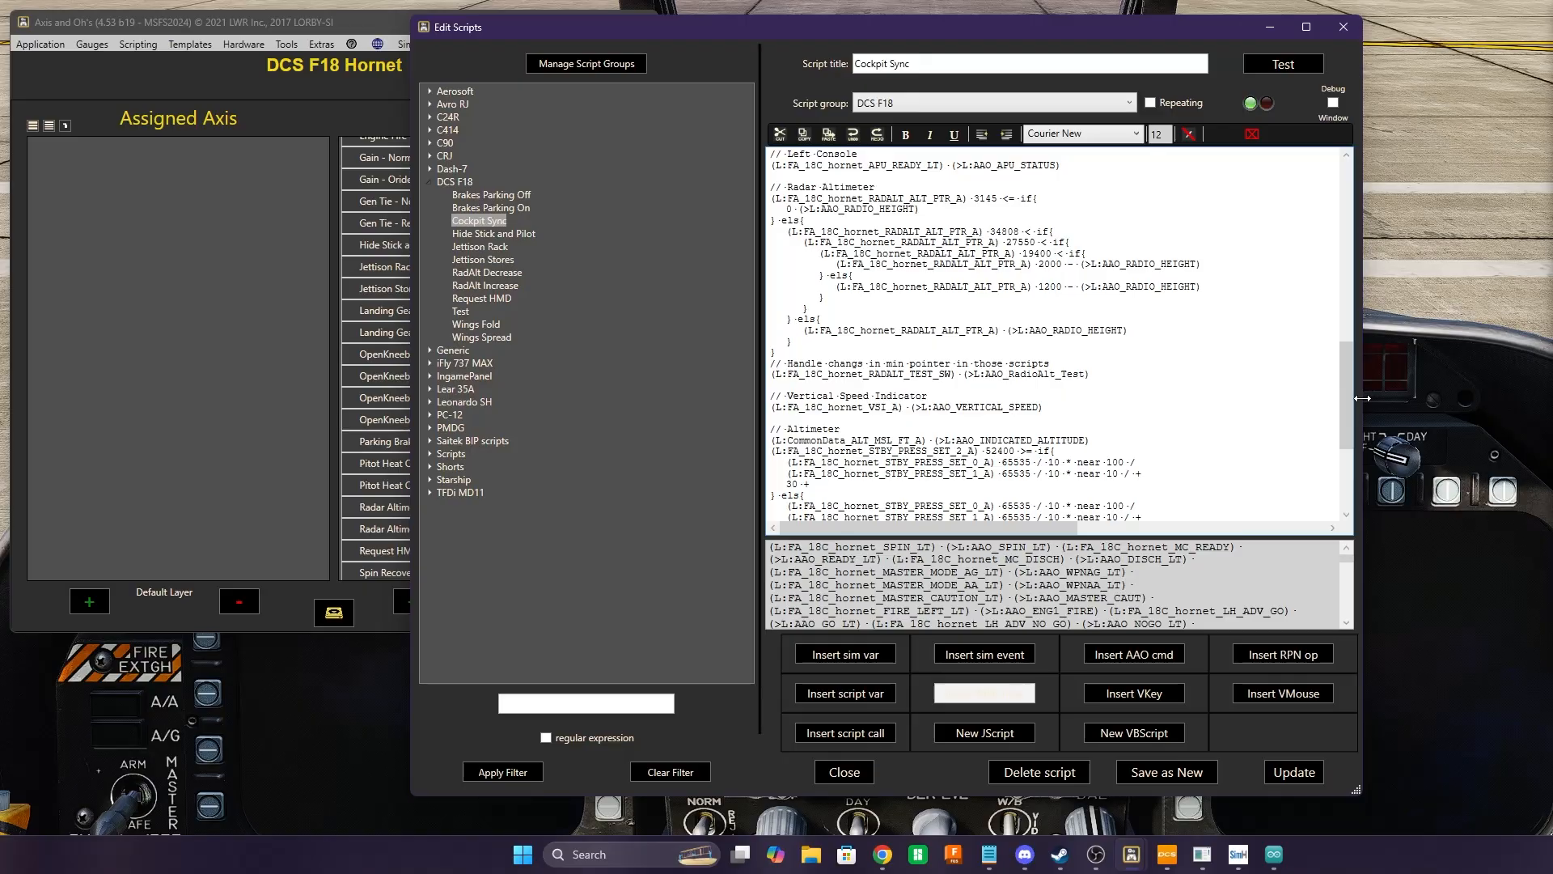
Look at the DCS cockpit, return to the script editor and highlight the conditional block of the Radar Altimeter section
left_click(1444, 218)
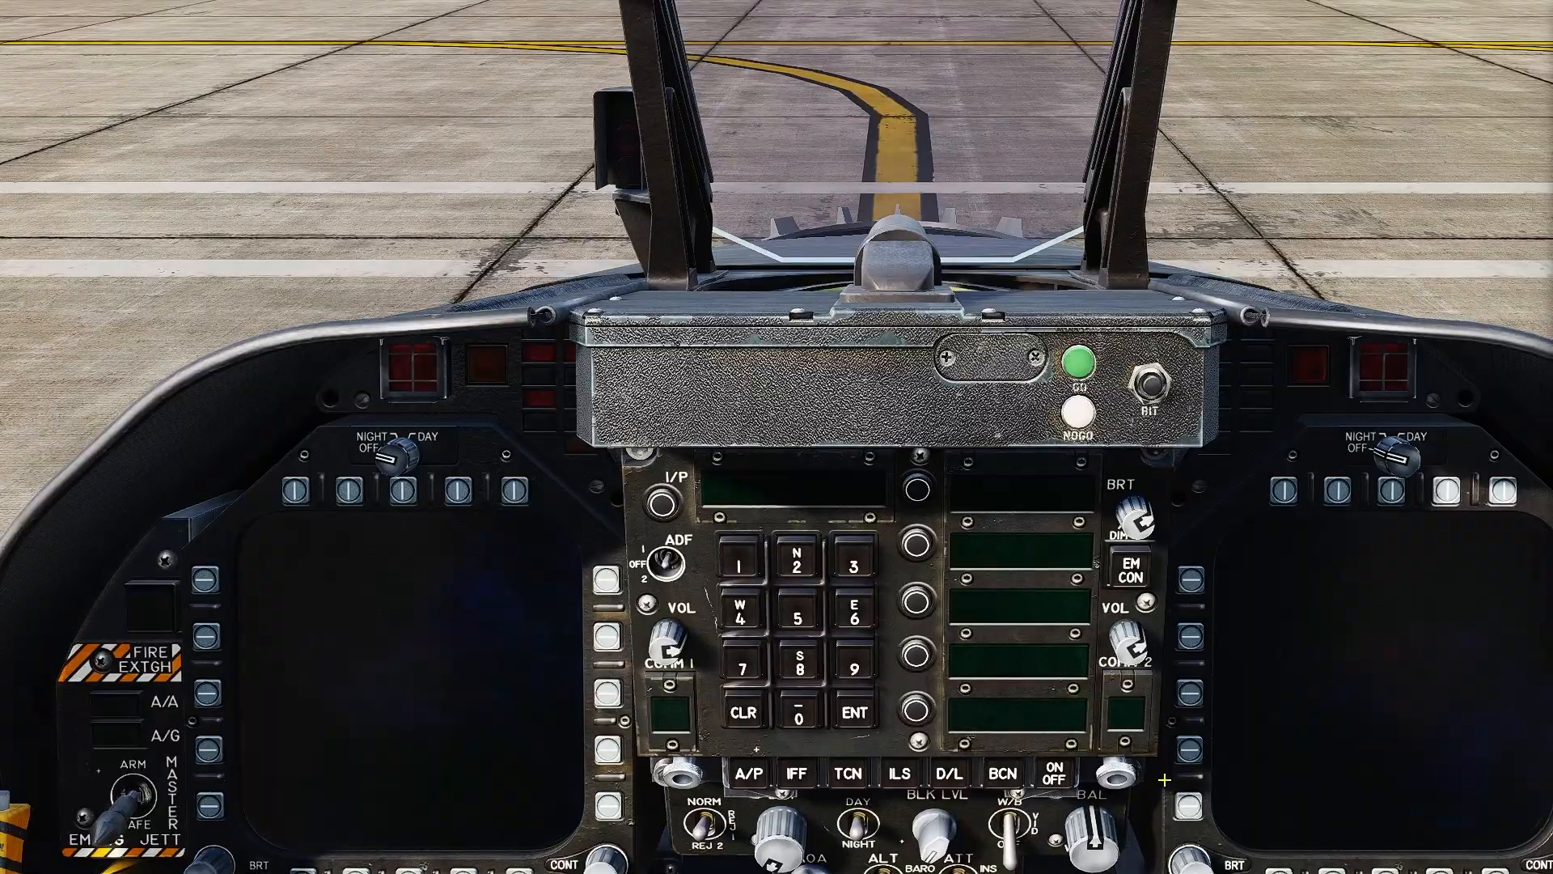
key("alt+Tab")
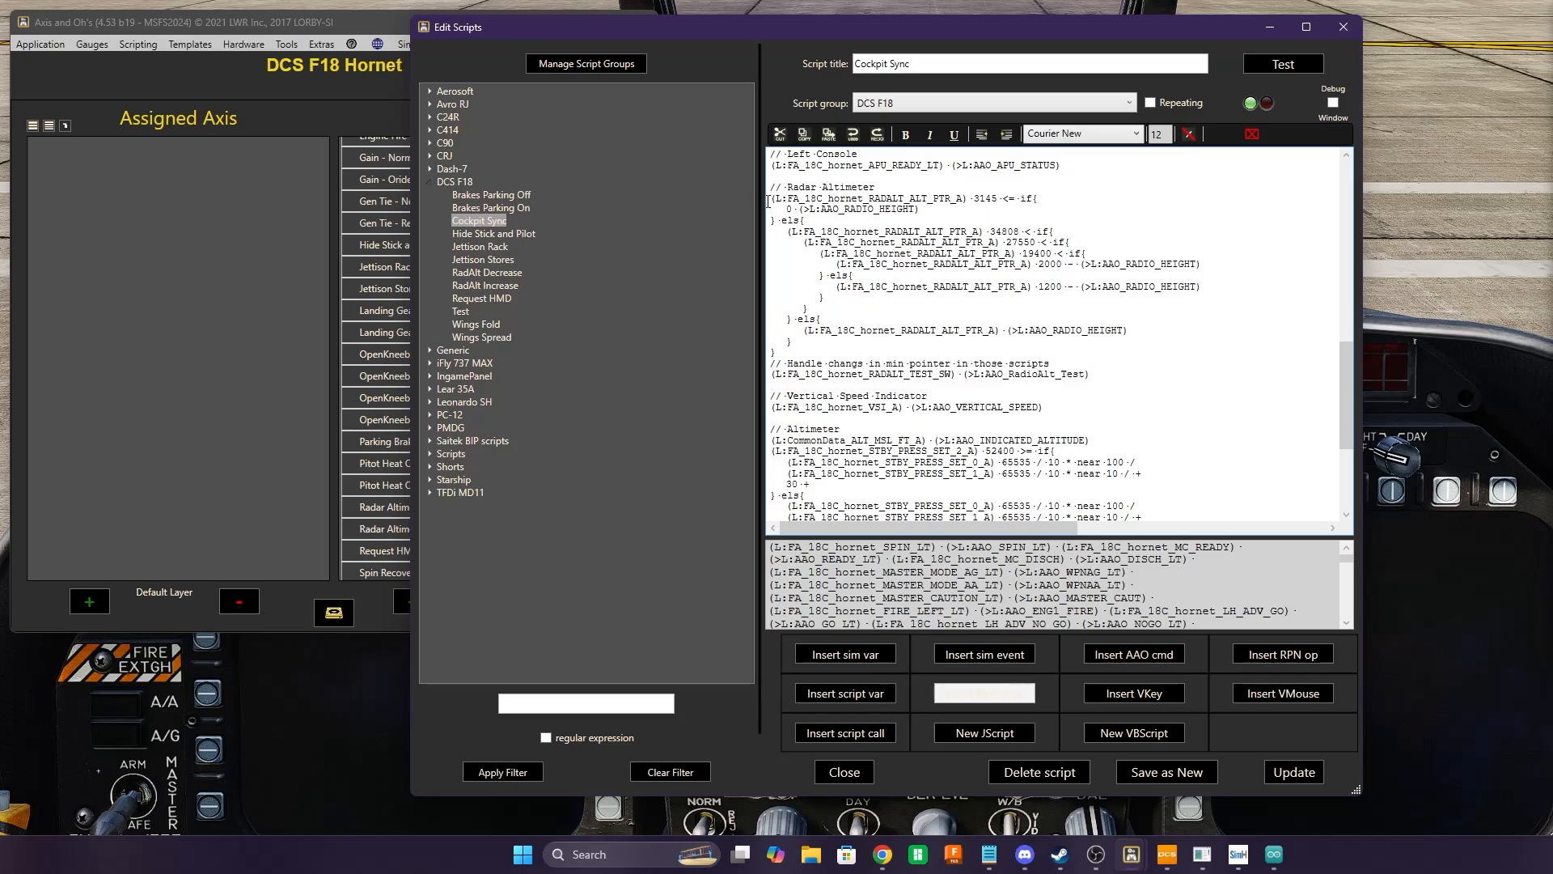
left_click_drag(774, 202, 775, 354)
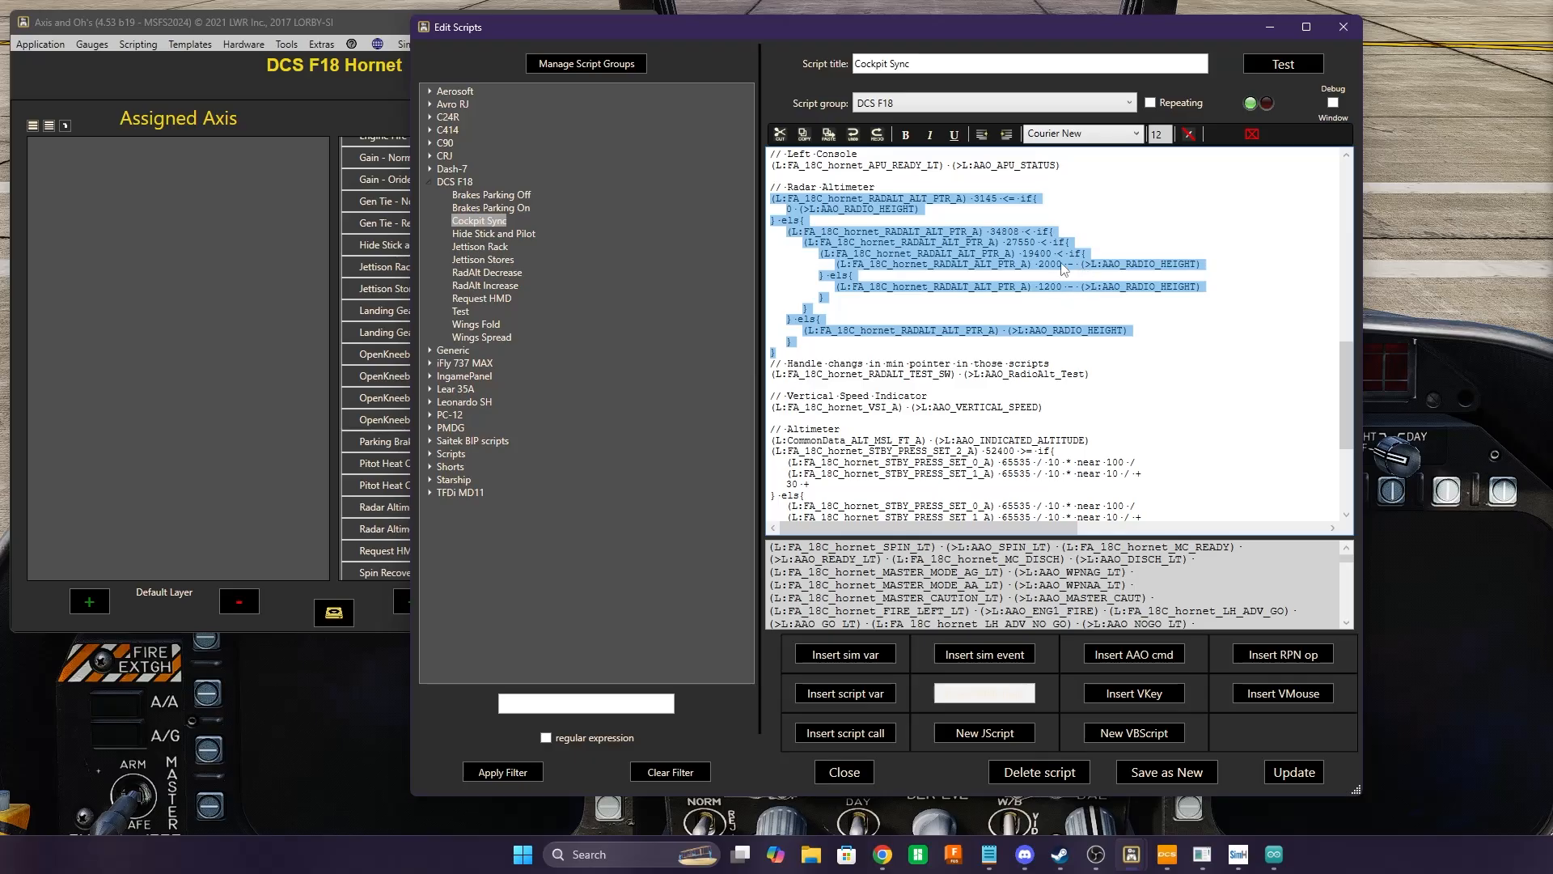
left_click(1038, 347)
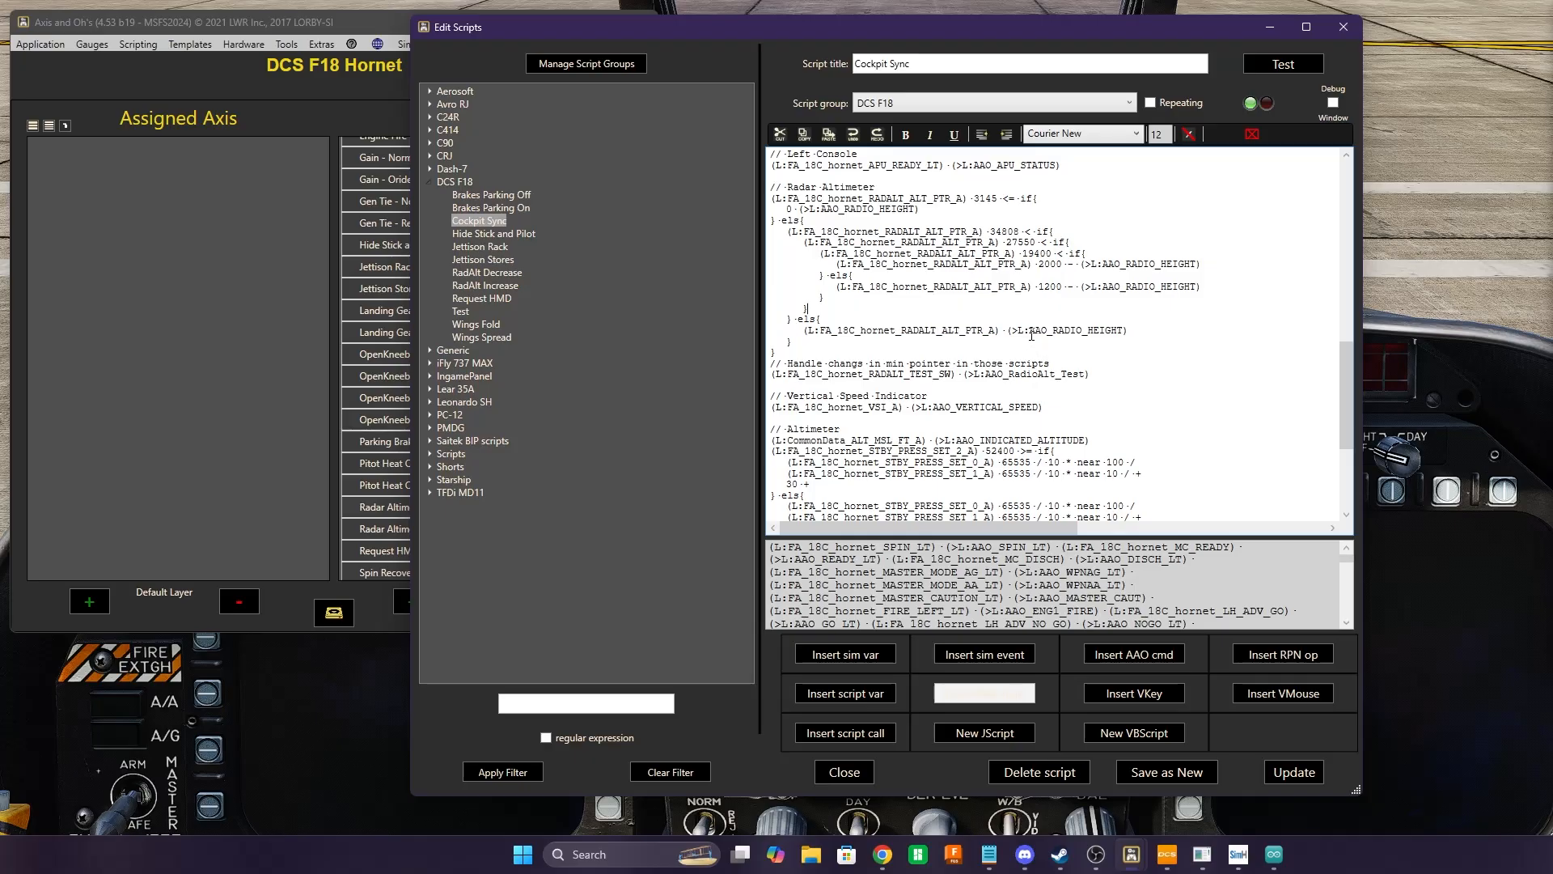
Examine the Altimeter section's mapping of CommonData_ALT_MSL_FT_A to AAO_INDICATED_ALTITUDE by highlighting both variable names
scroll(1036, 341, "down", 1)
scroll(1033, 334, "down", 5)
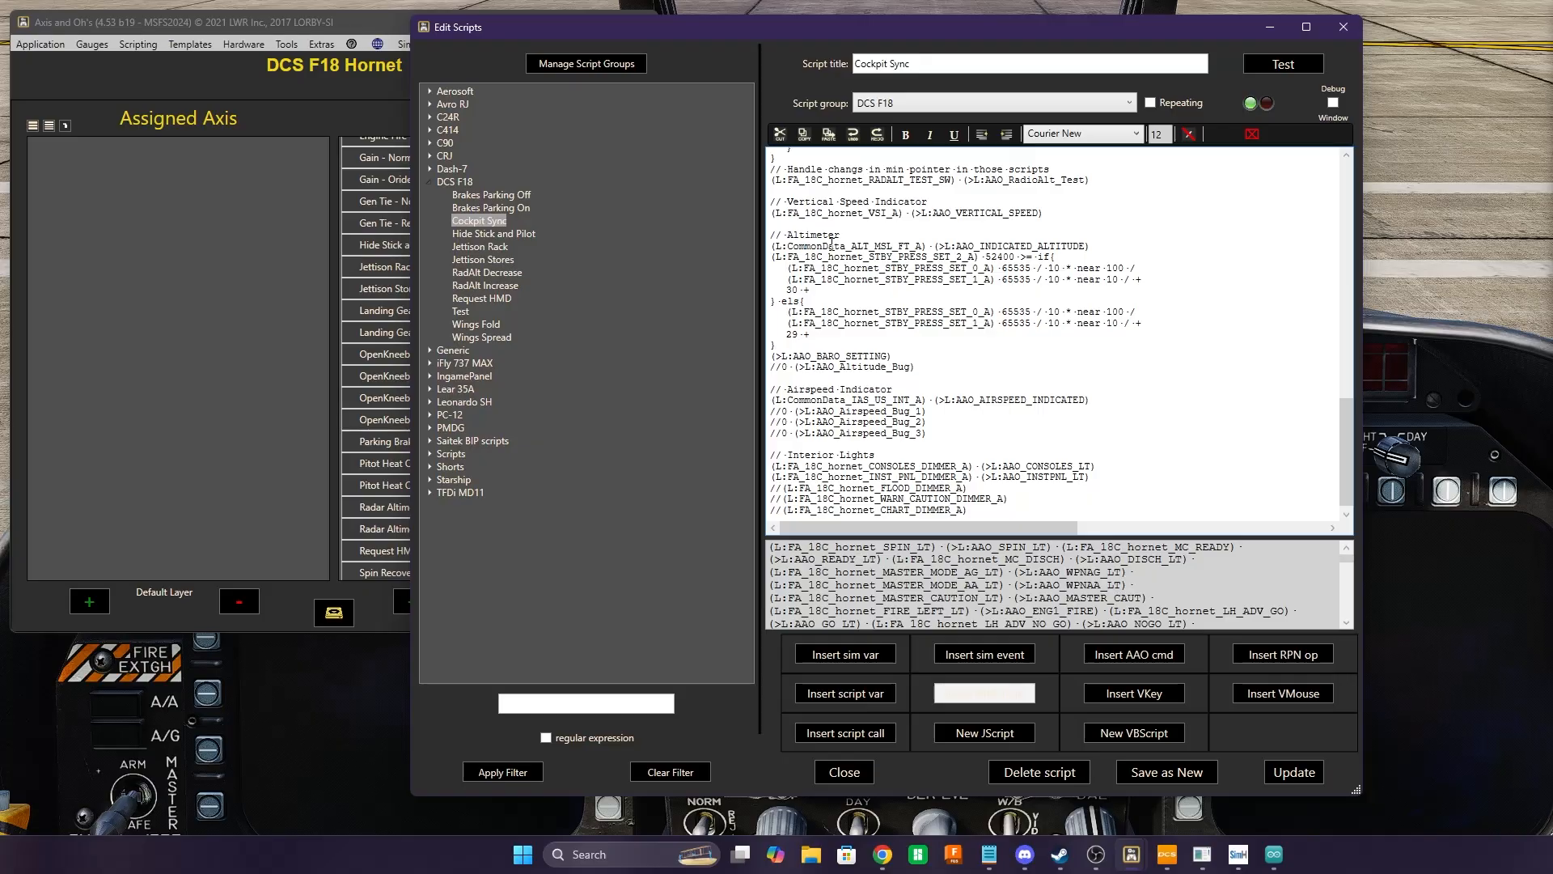
left_click_drag(788, 246, 912, 245)
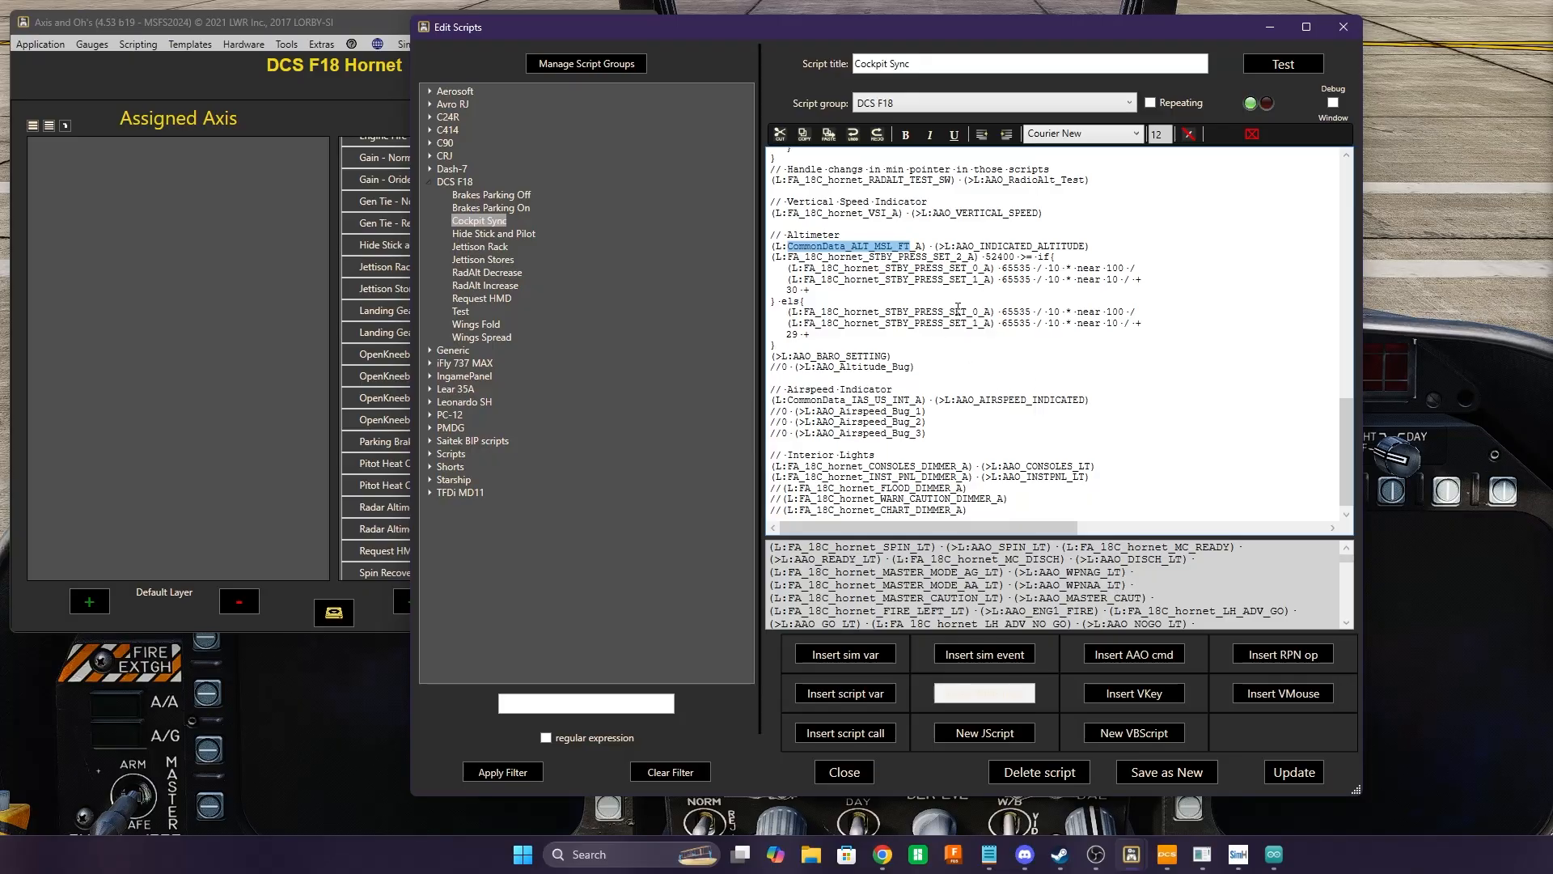
left_click_drag(980, 251, 1076, 247)
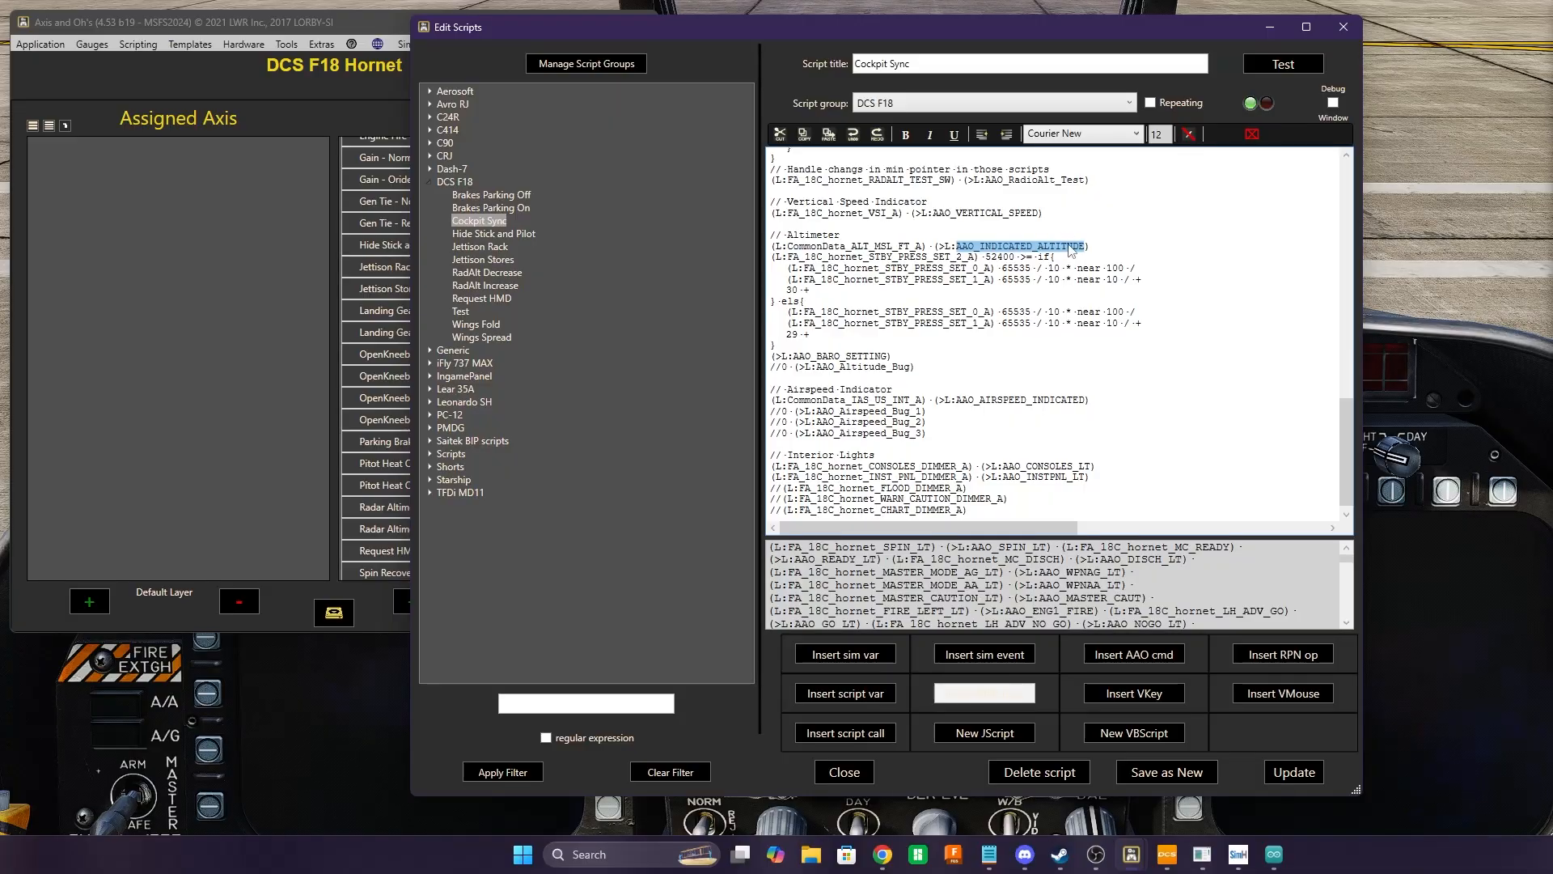
left_click(885, 346)
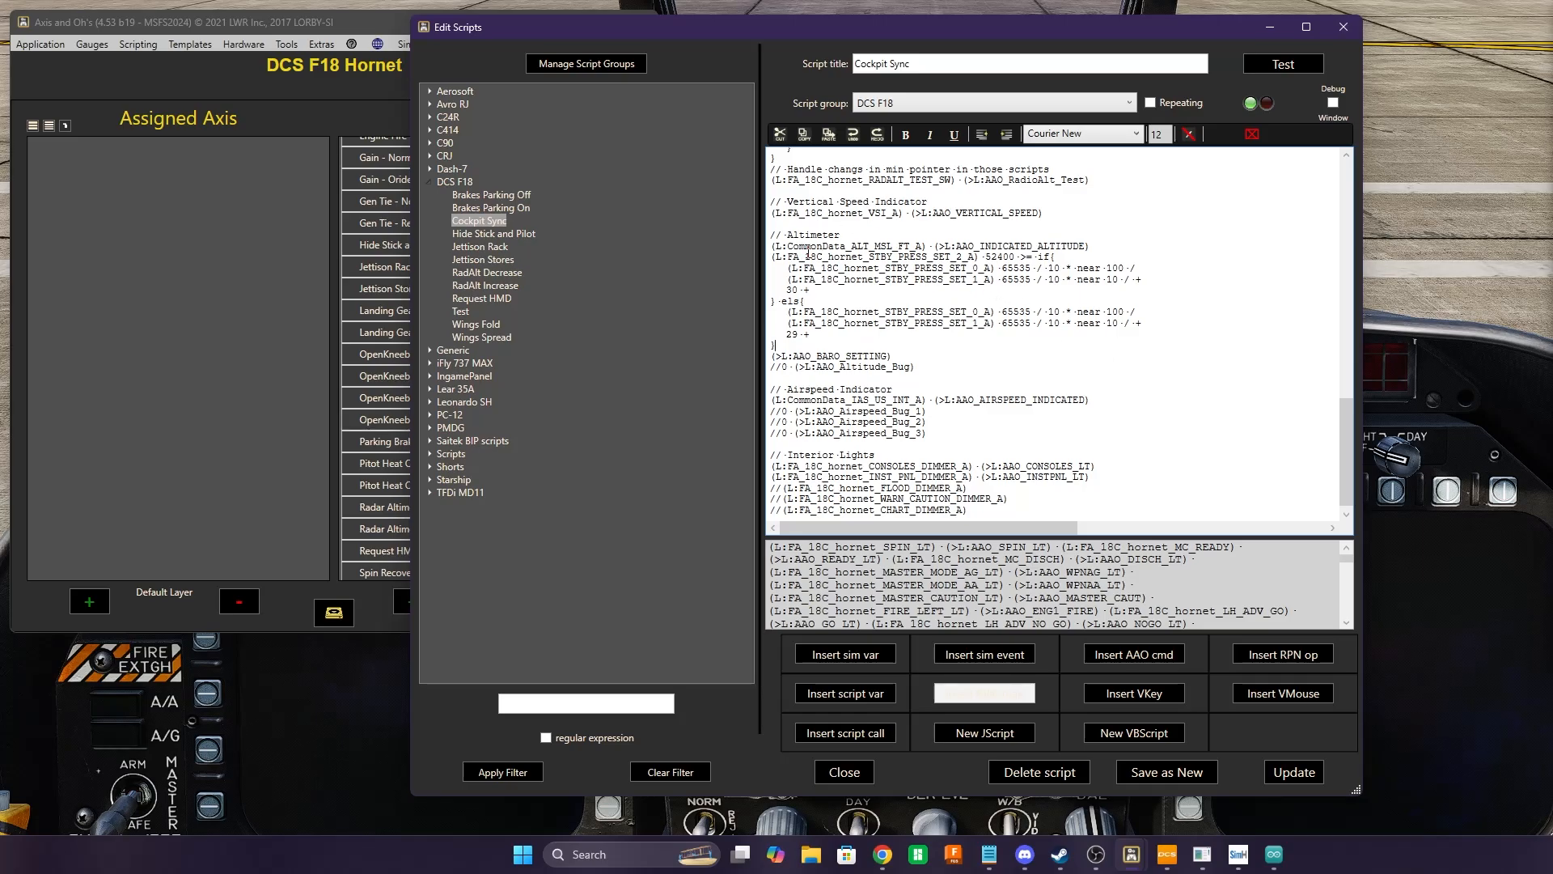
left_click_drag(787, 246, 1066, 245)
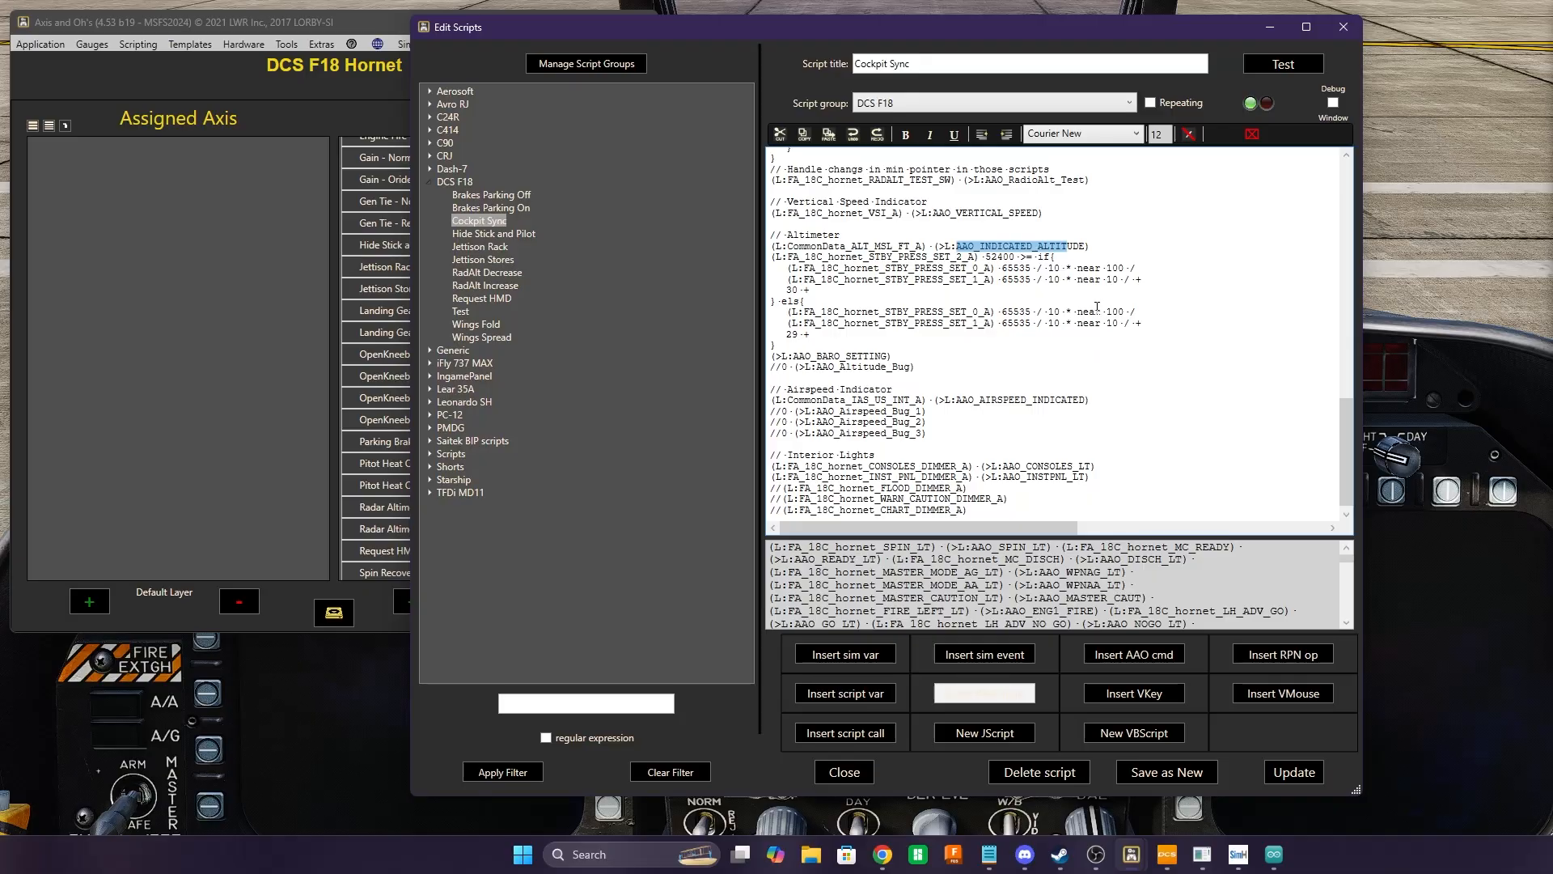
left_click(1048, 368)
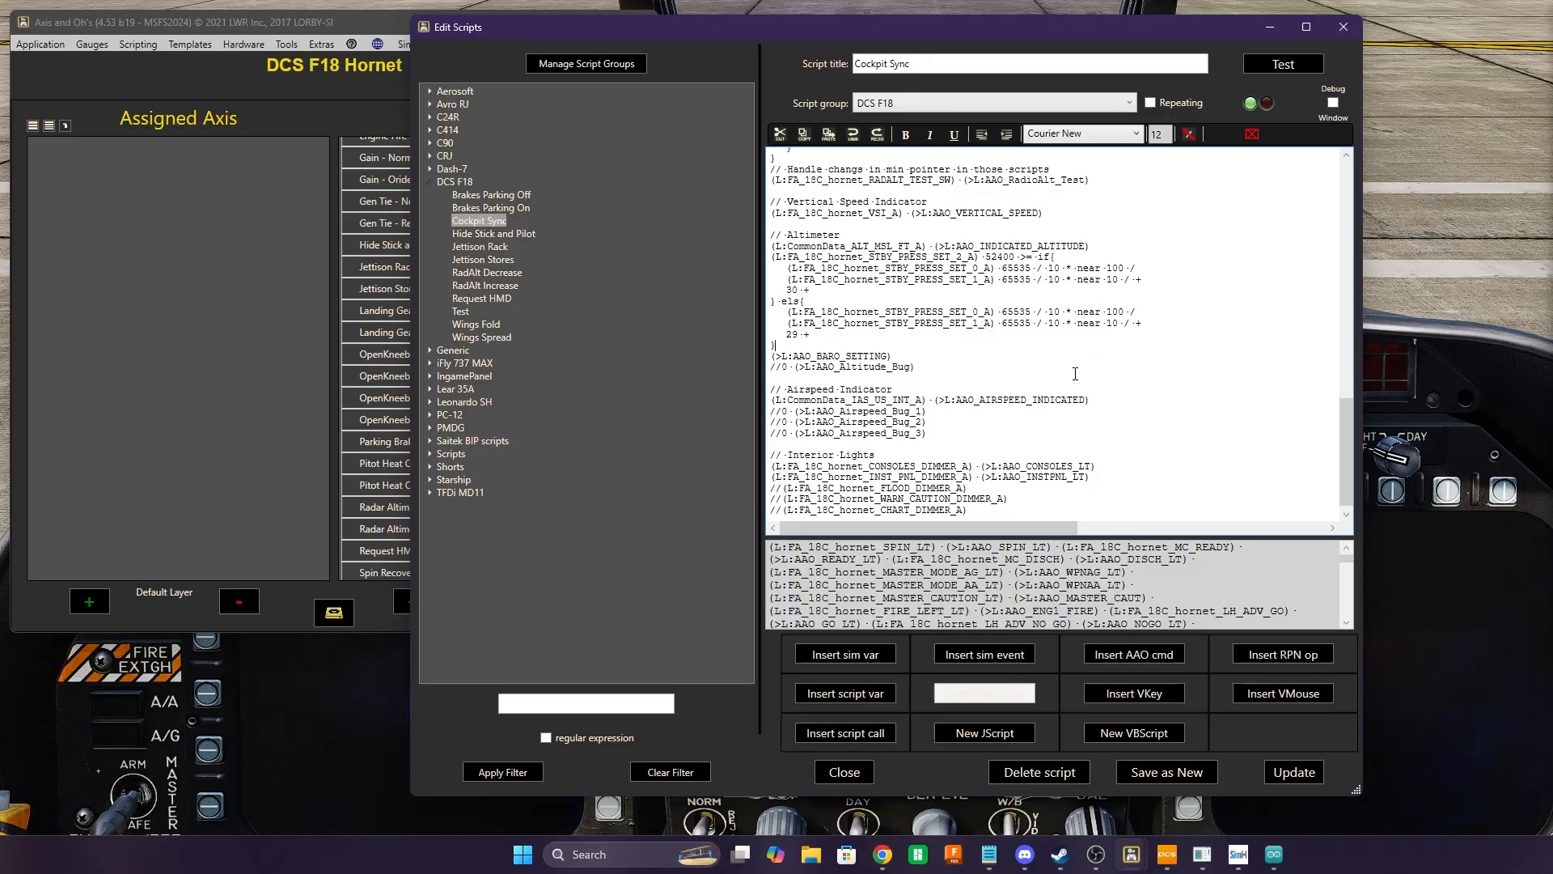
Inspect the barometric setting calculation in the Altimeter section, highlighting the 65535 divisor for STBY_PRESS_SET_0_A
double_click(1016, 270)
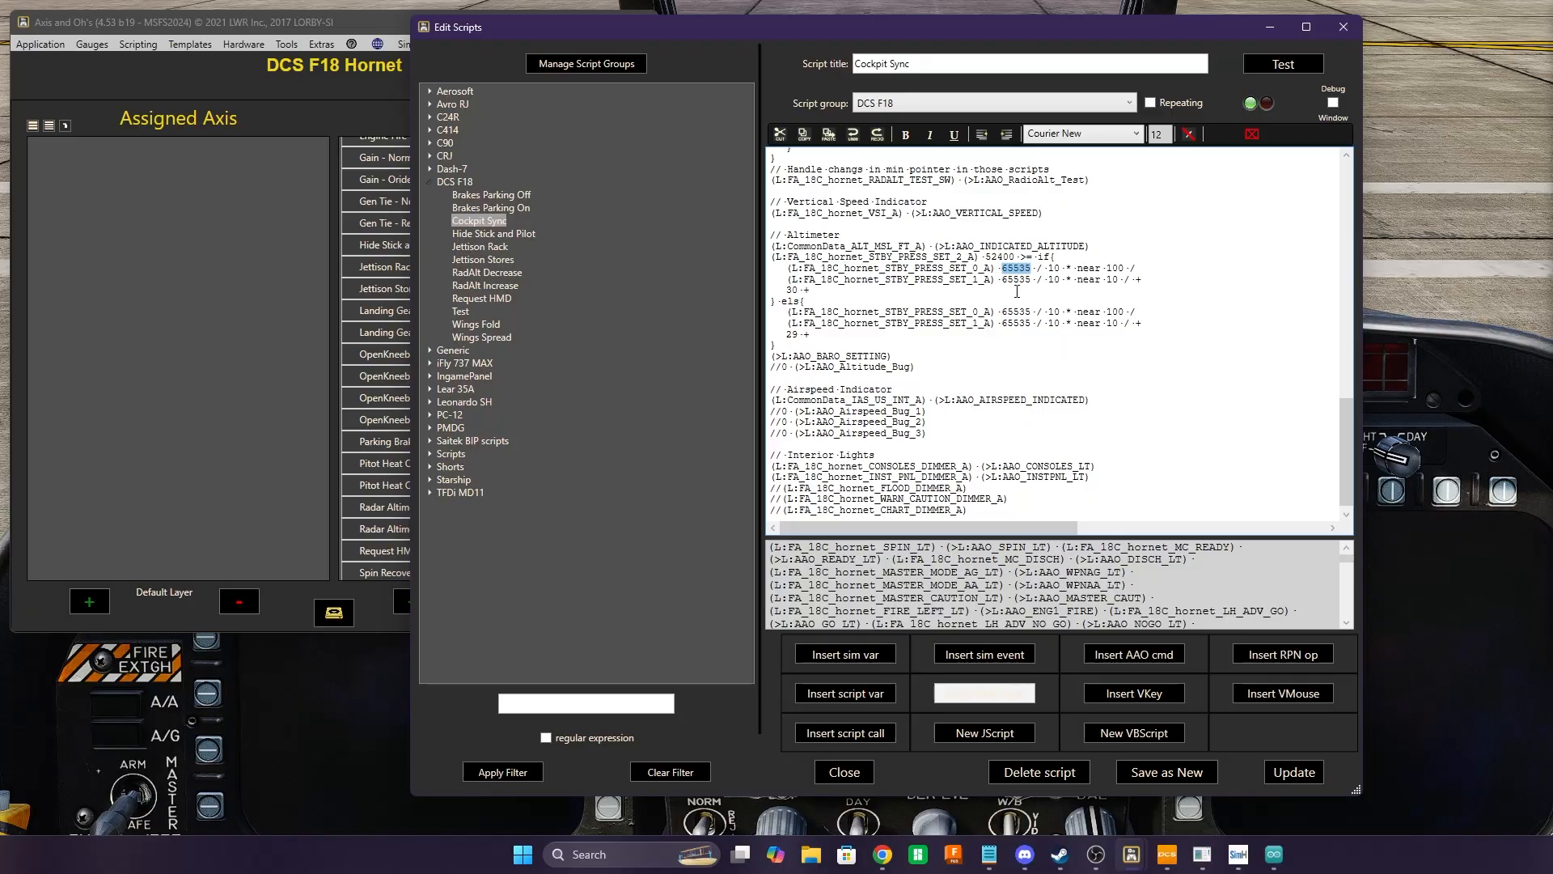
left_click(1082, 279)
left_click(784, 334)
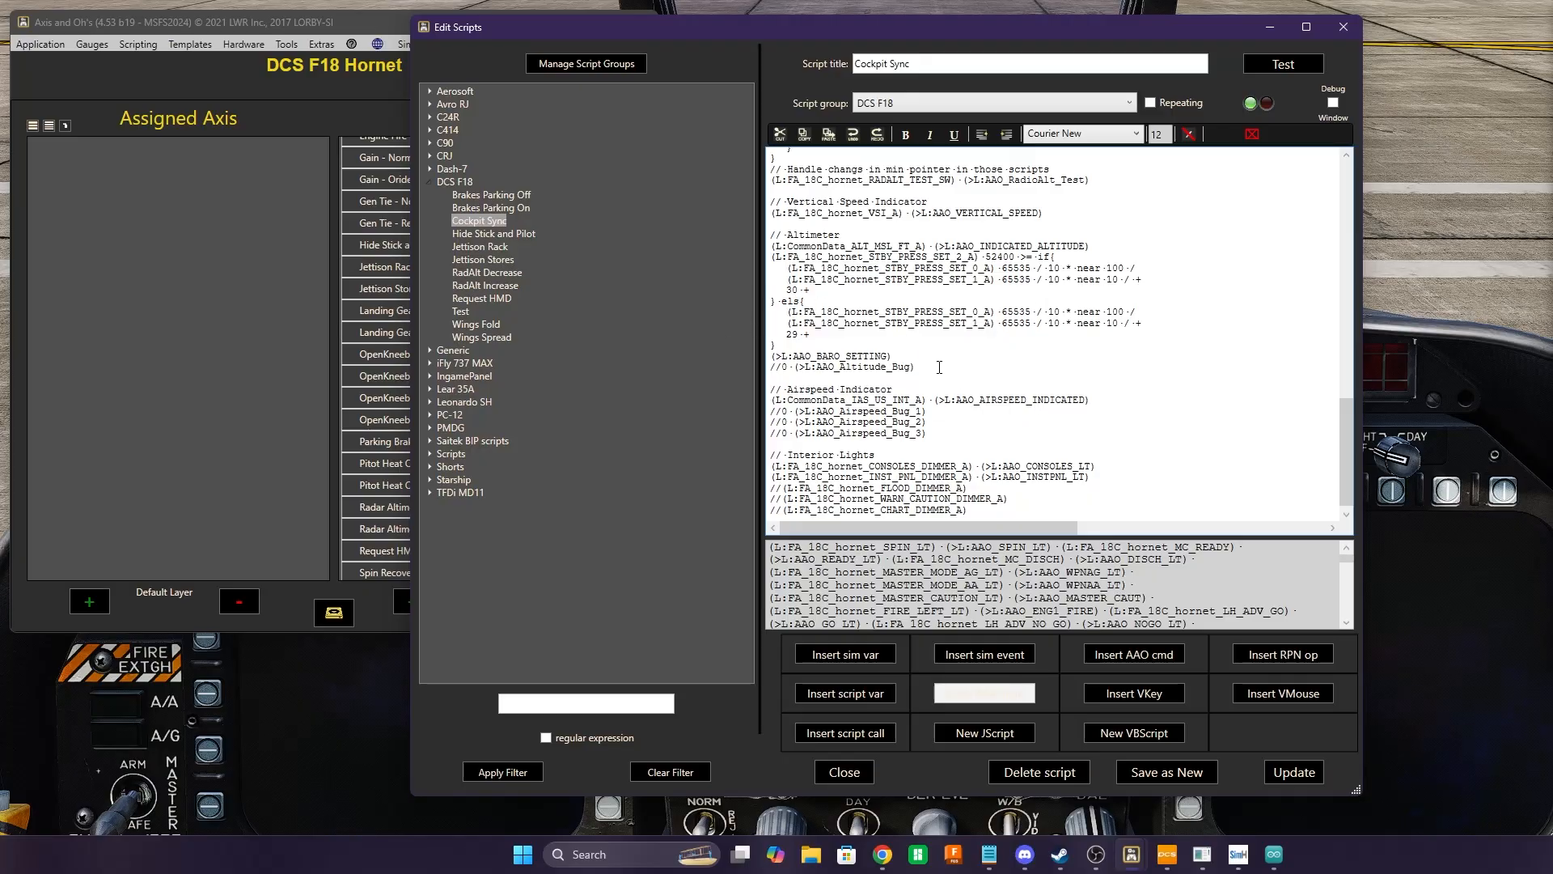
Examine the Interior Lights section, highlighting the console and instrument panel dimmer mappings and the commented-out flood, warning/caution and chart lines
scroll(962, 323, "down", 1)
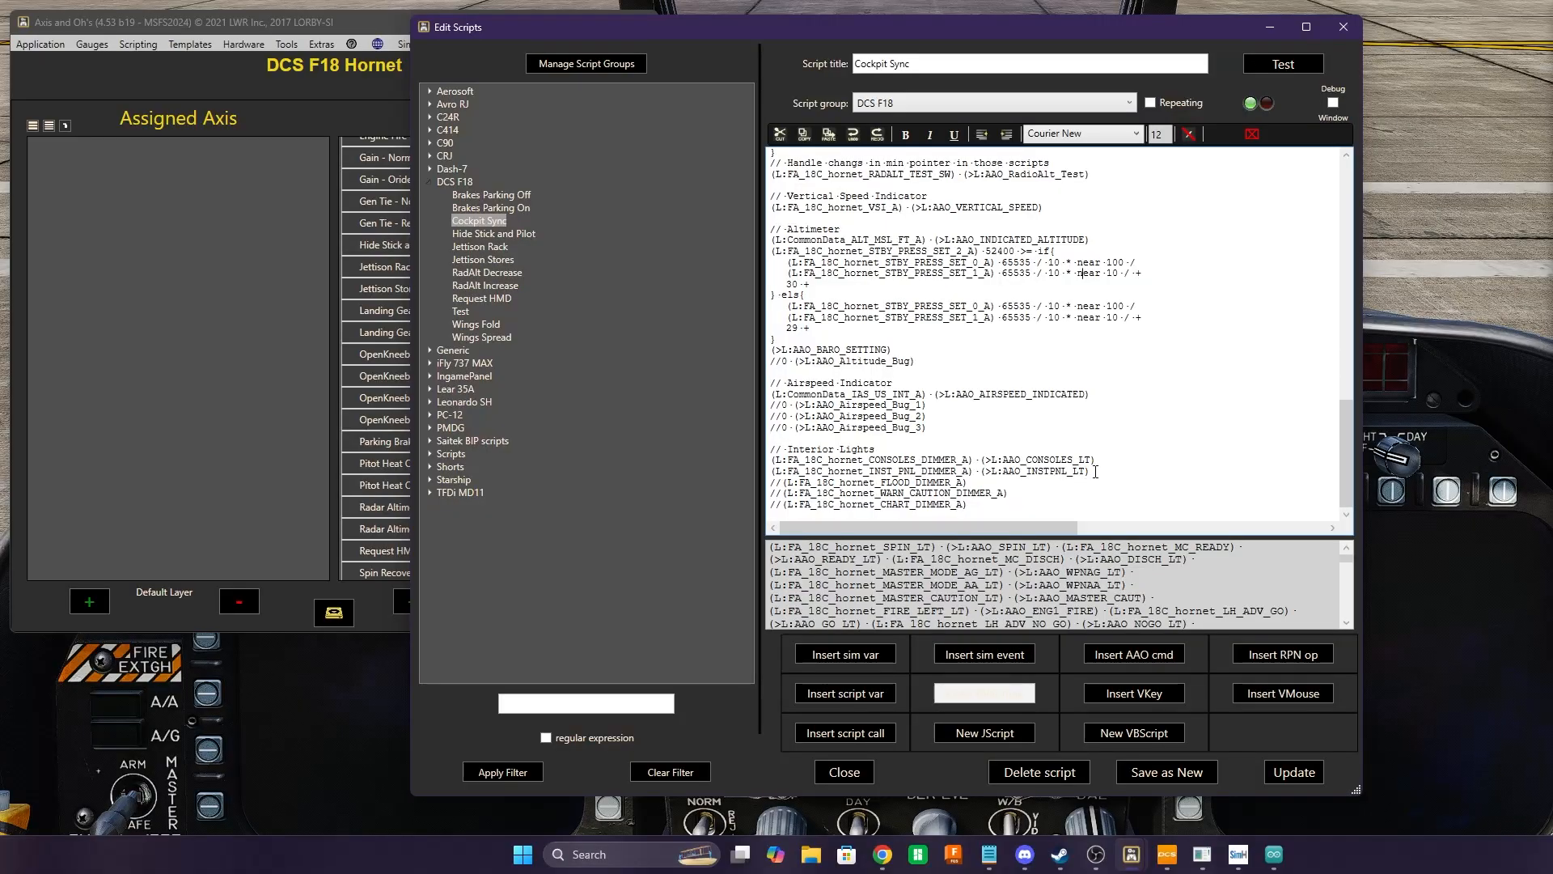
left_click_drag(1090, 471, 771, 460)
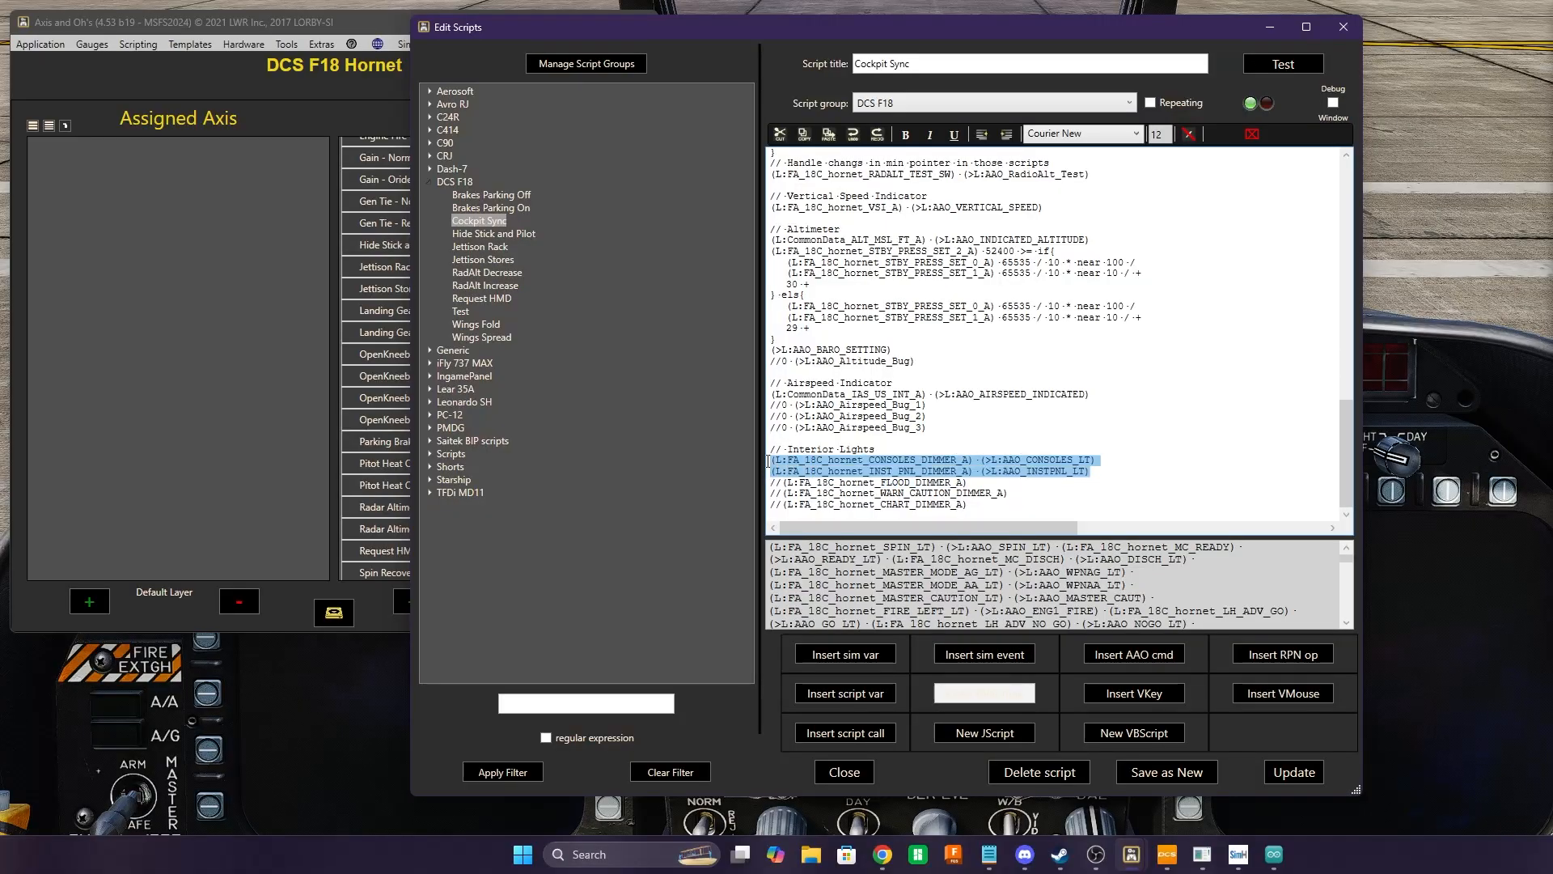
left_click_drag(983, 501, 771, 482)
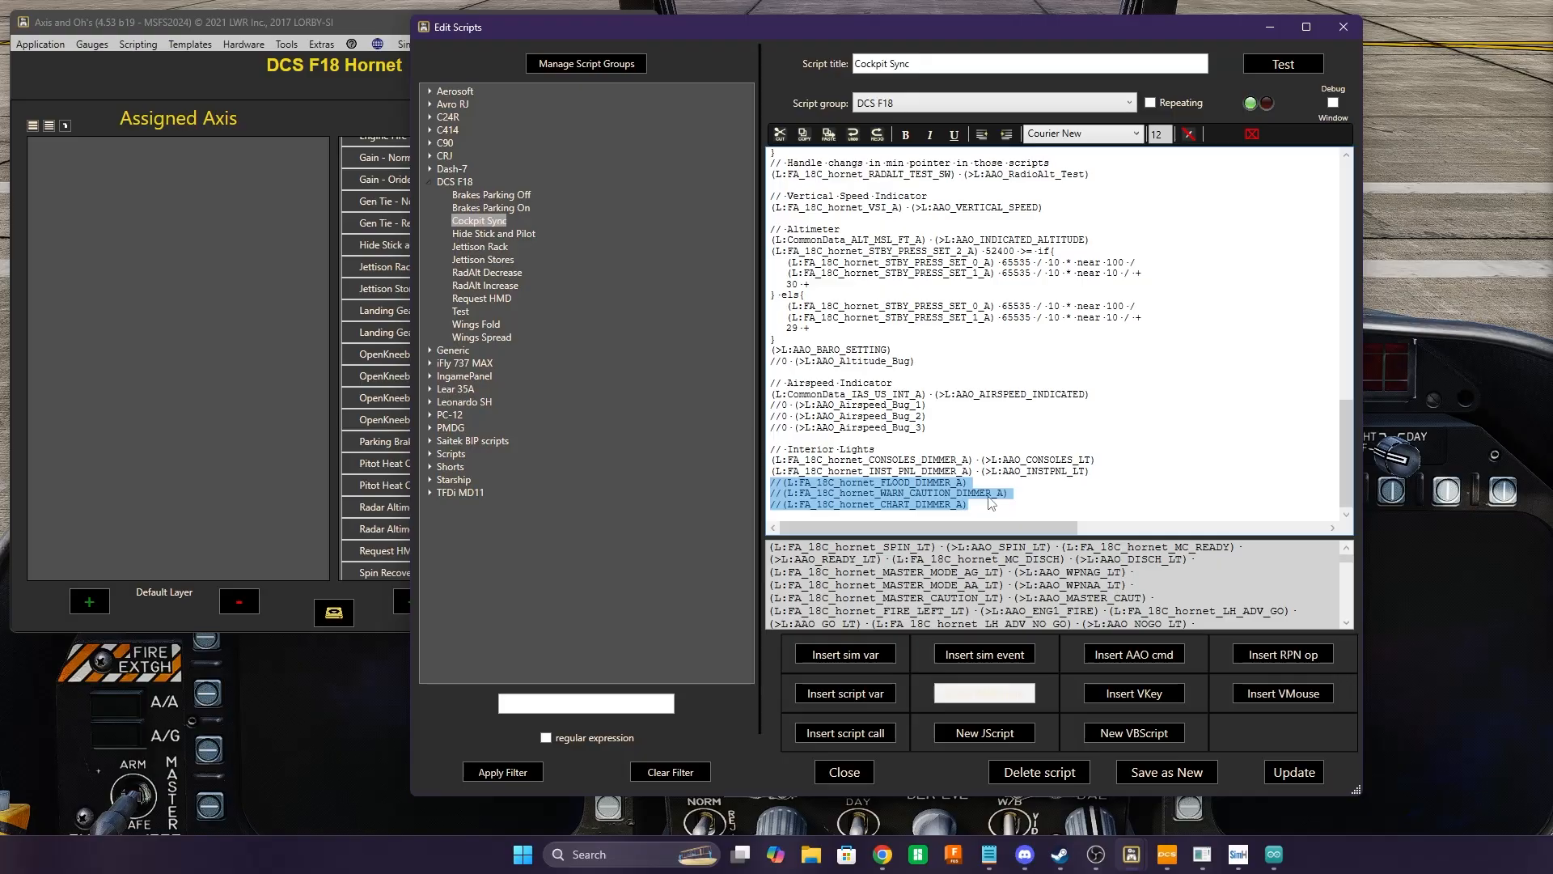
left_click(977, 504)
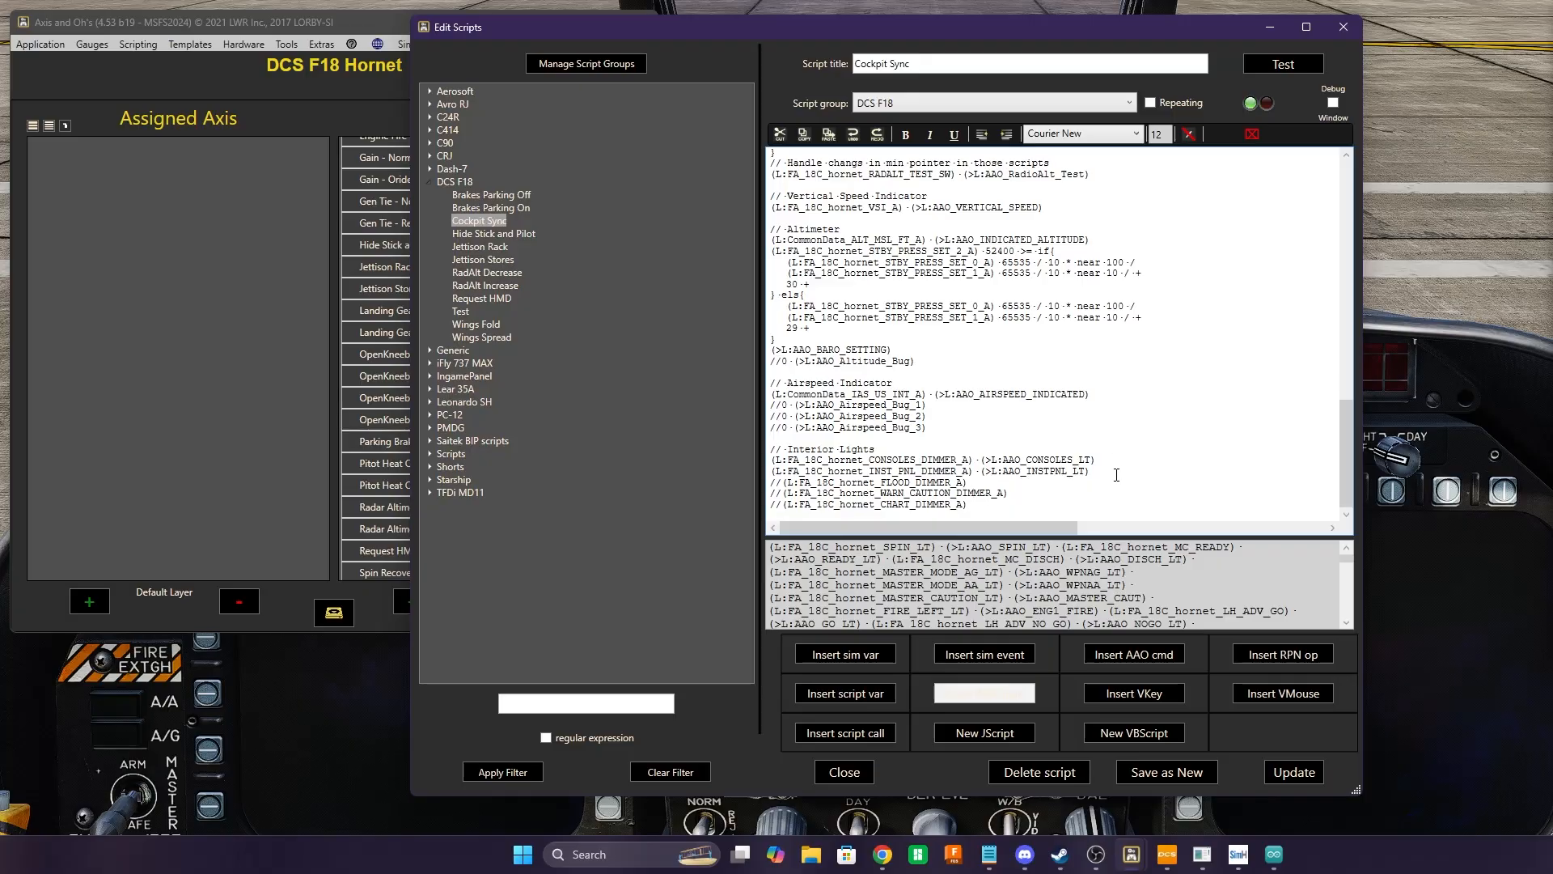
left_click_drag(1123, 476, 710, 466)
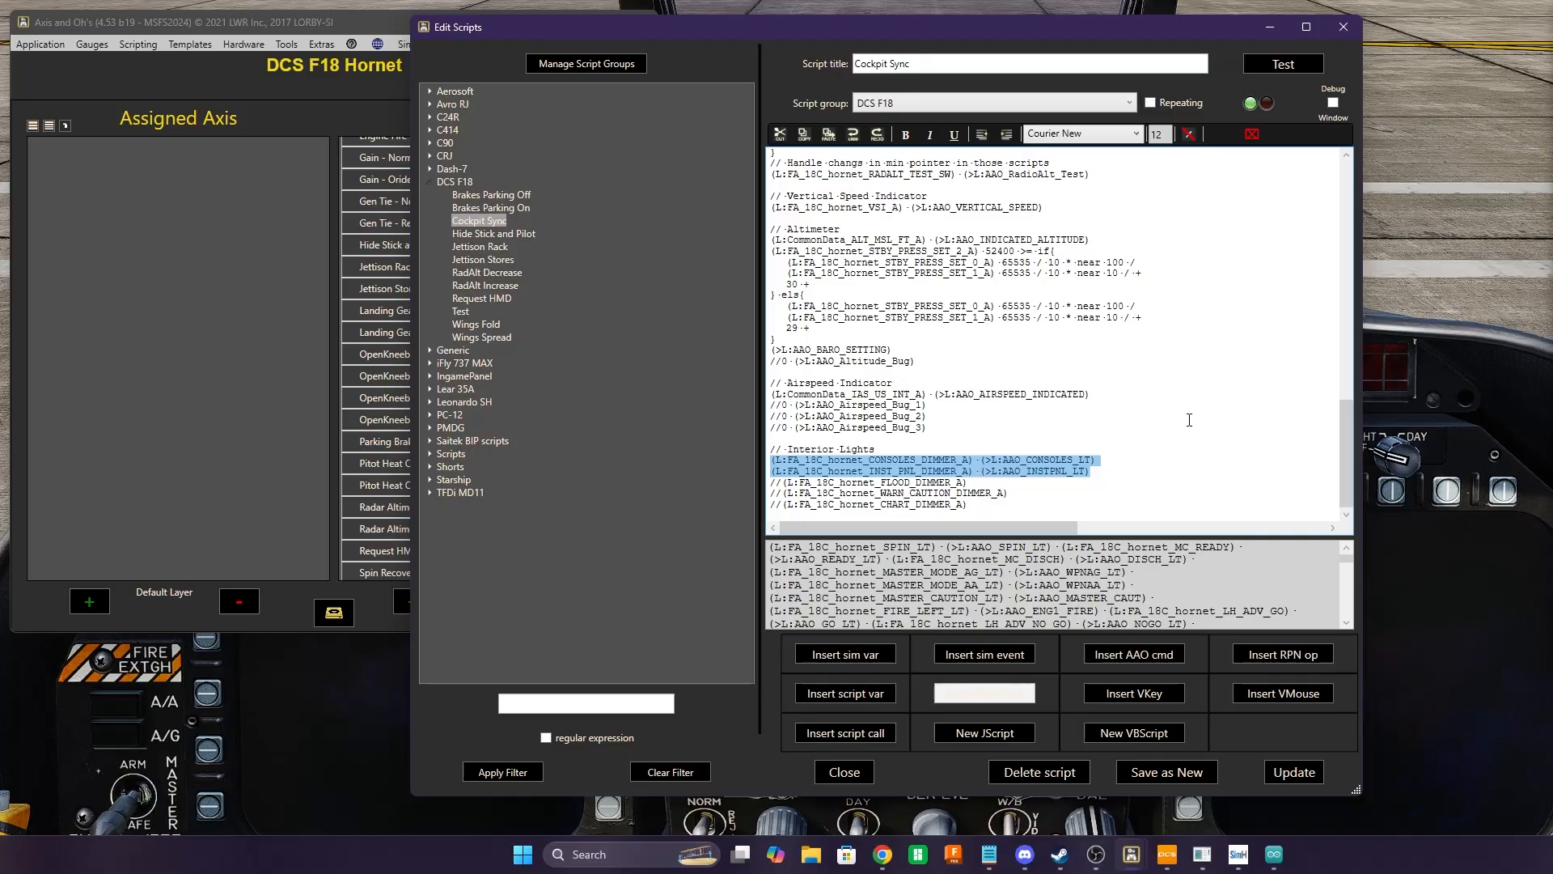
left_click(990, 482)
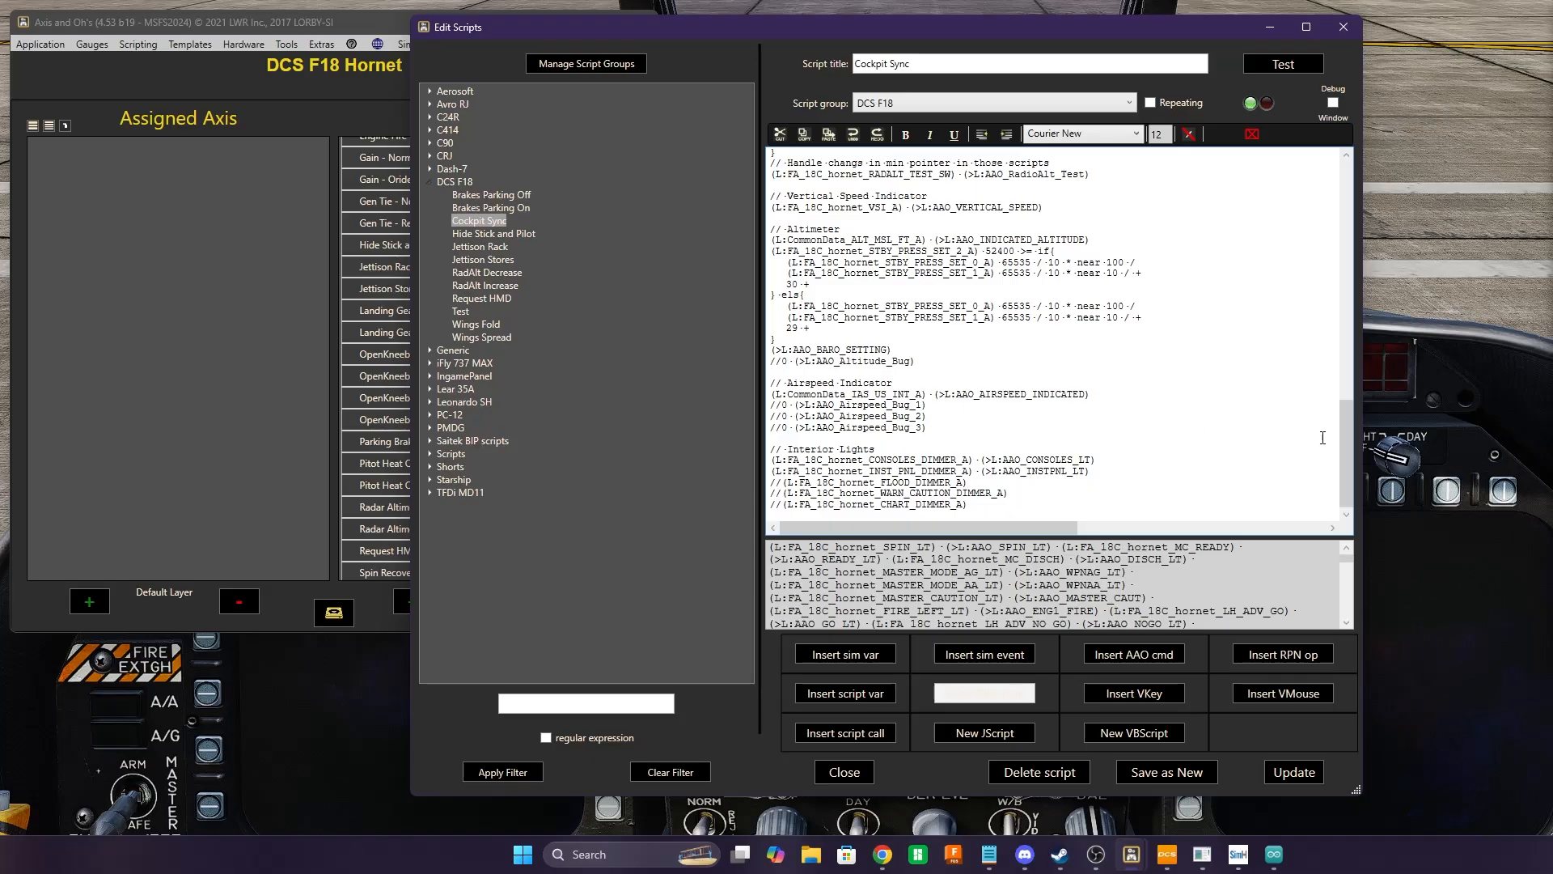
Minimize the script editor, open the aircraft automated scripts manager for DCS F18 Hornet and place it beside the main window
left_click_drag(1343, 453, 1346, 194)
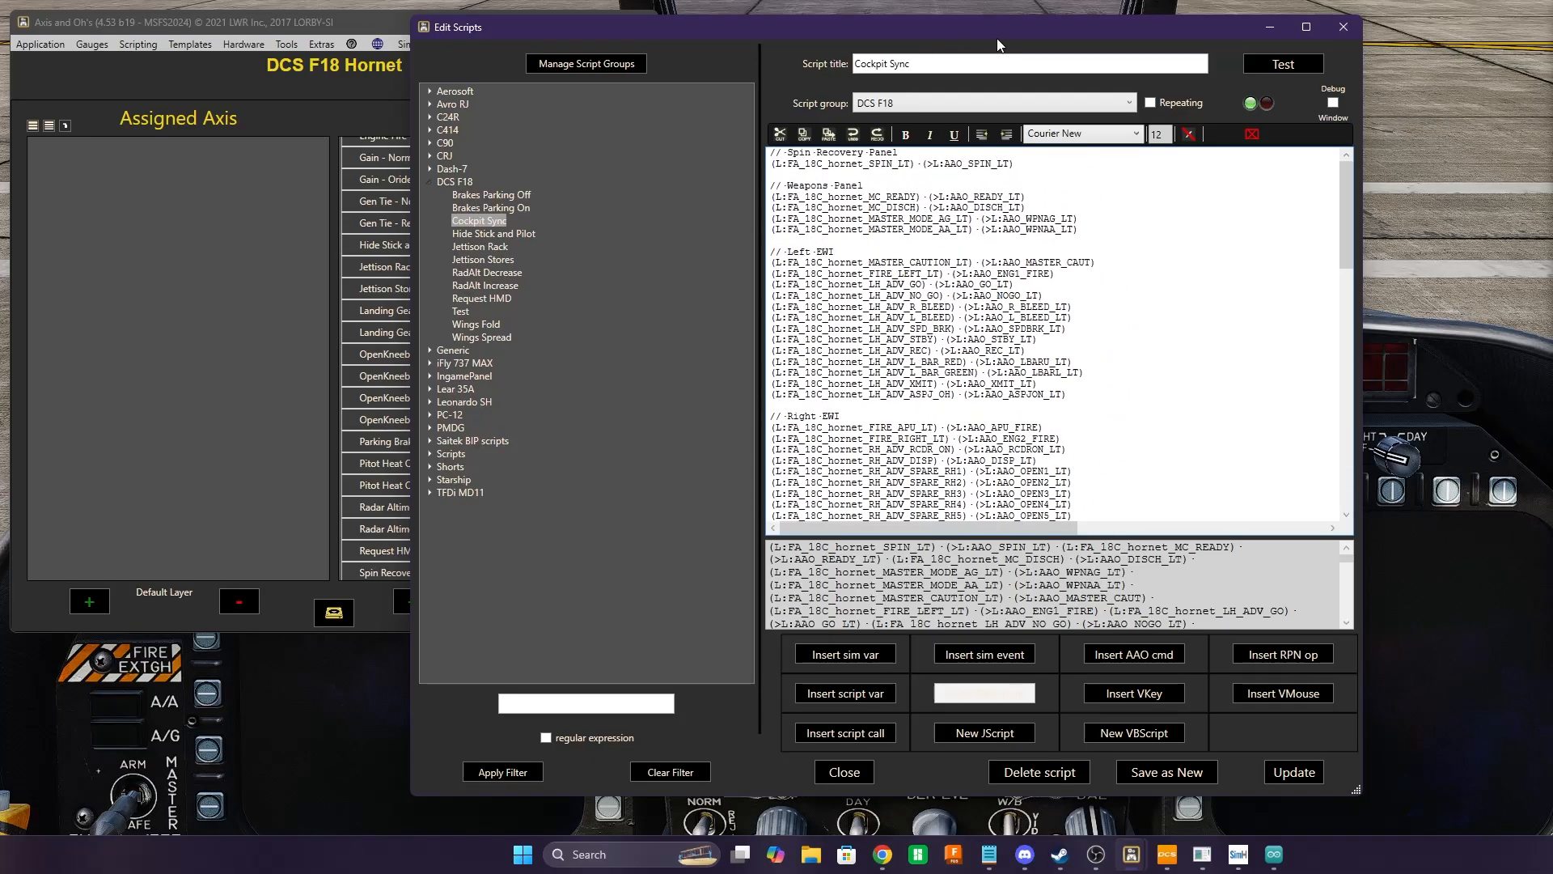
left_click(1270, 27)
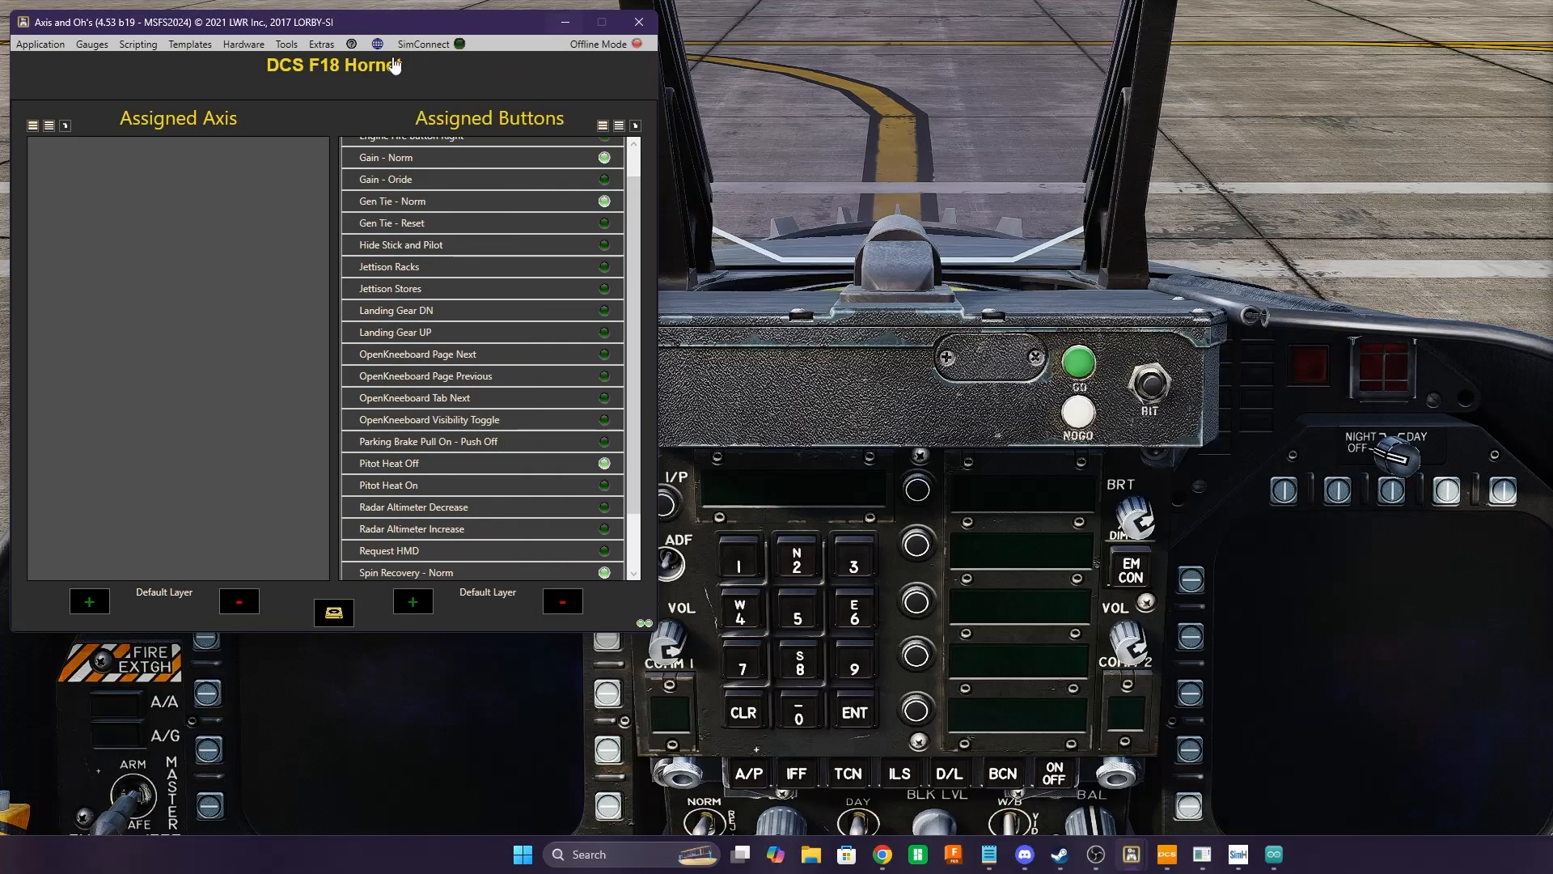
left_click(127, 46)
left_click(128, 46)
left_click(129, 46)
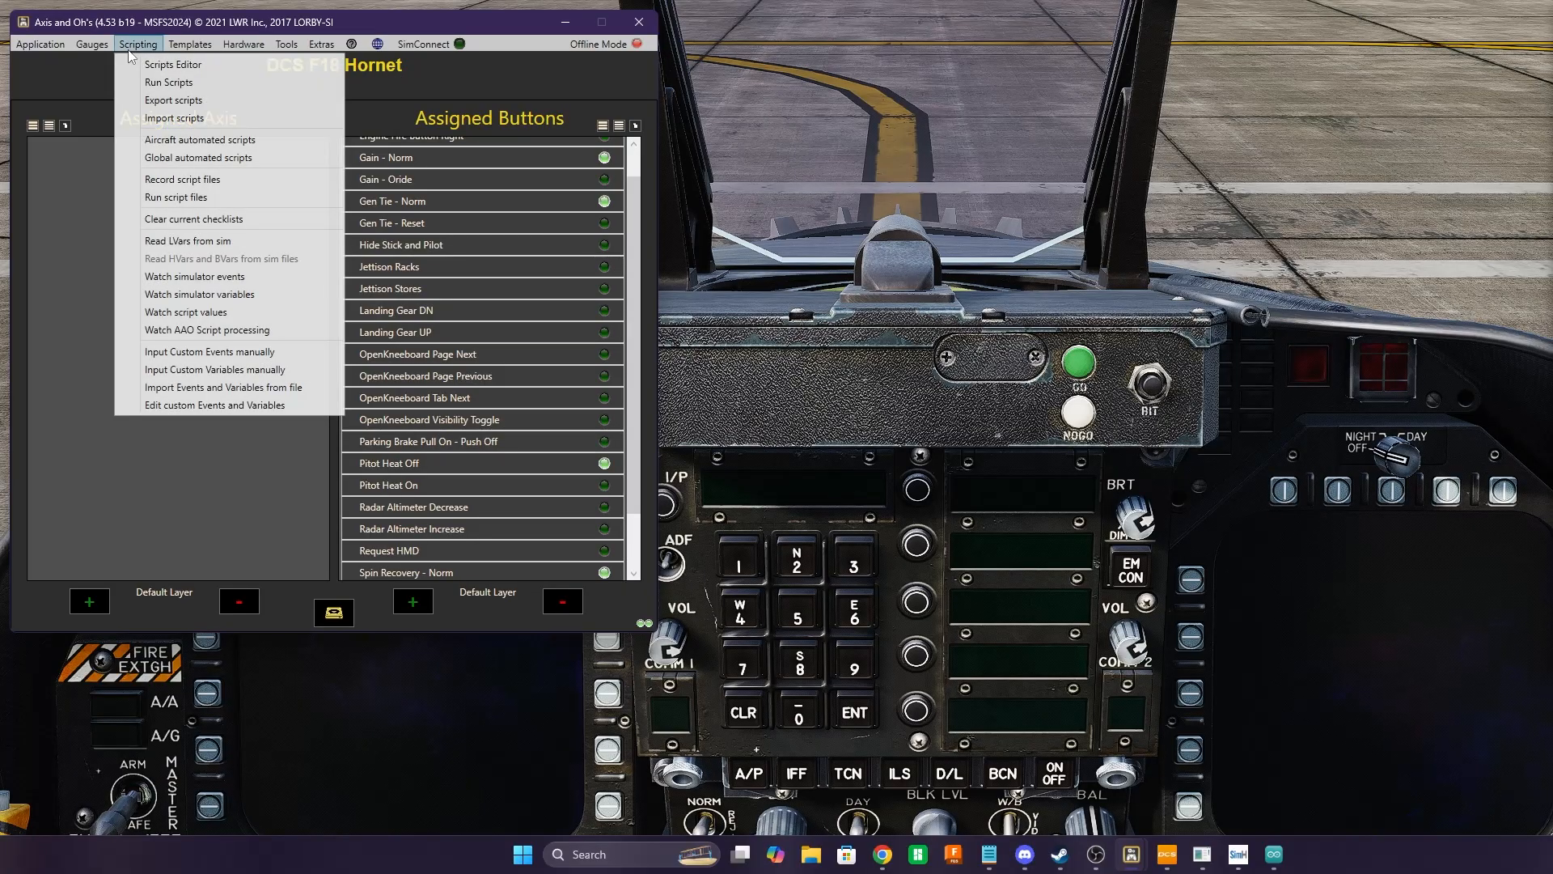
left_click(190, 140)
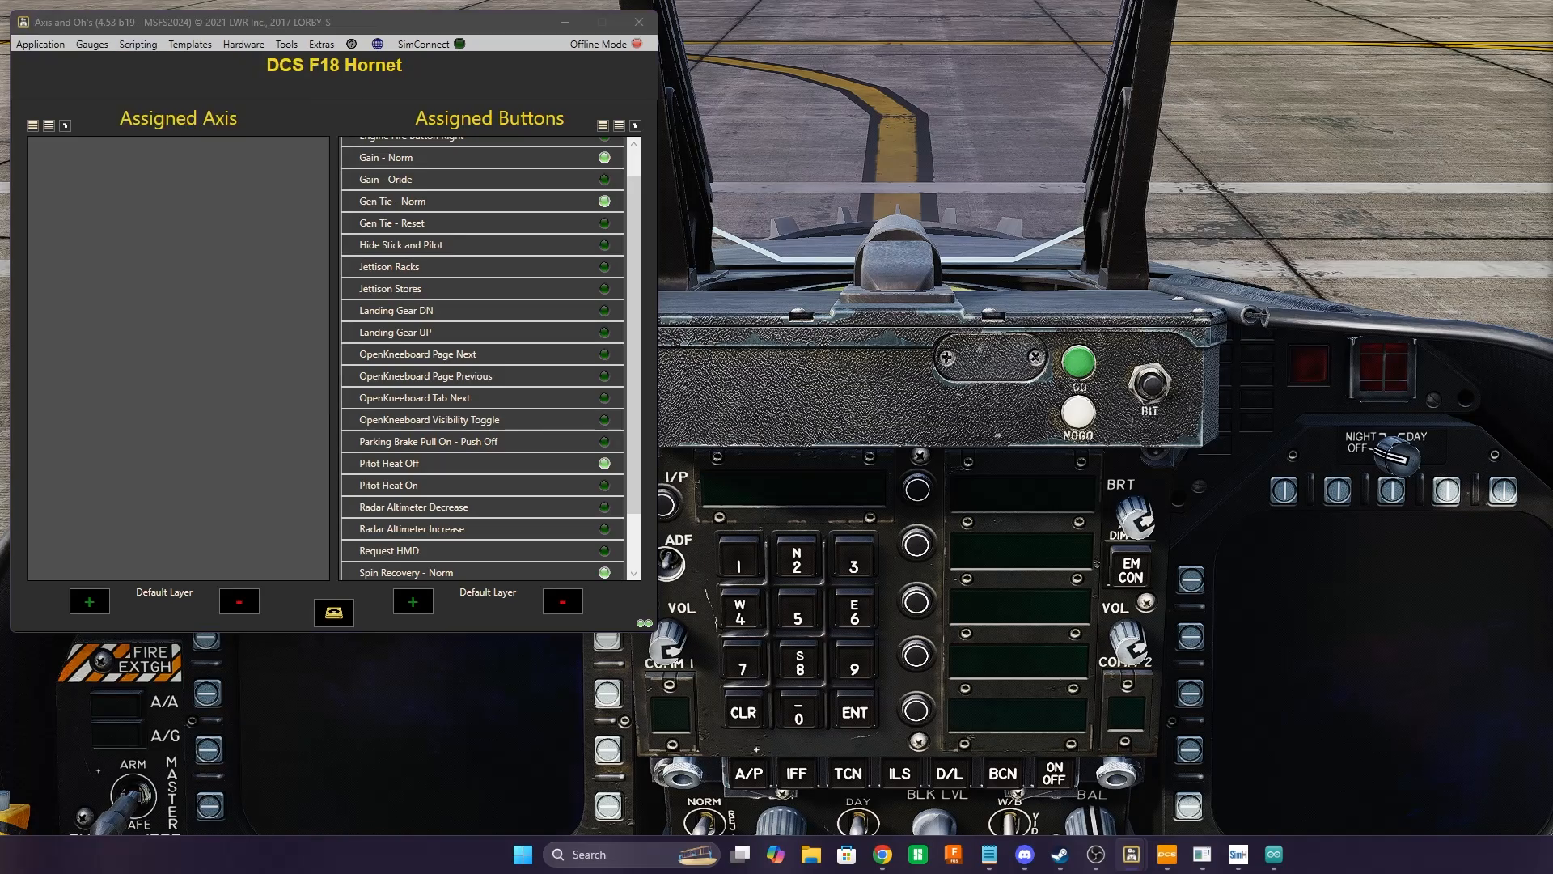
left_click_drag(396, 15, 1139, 145)
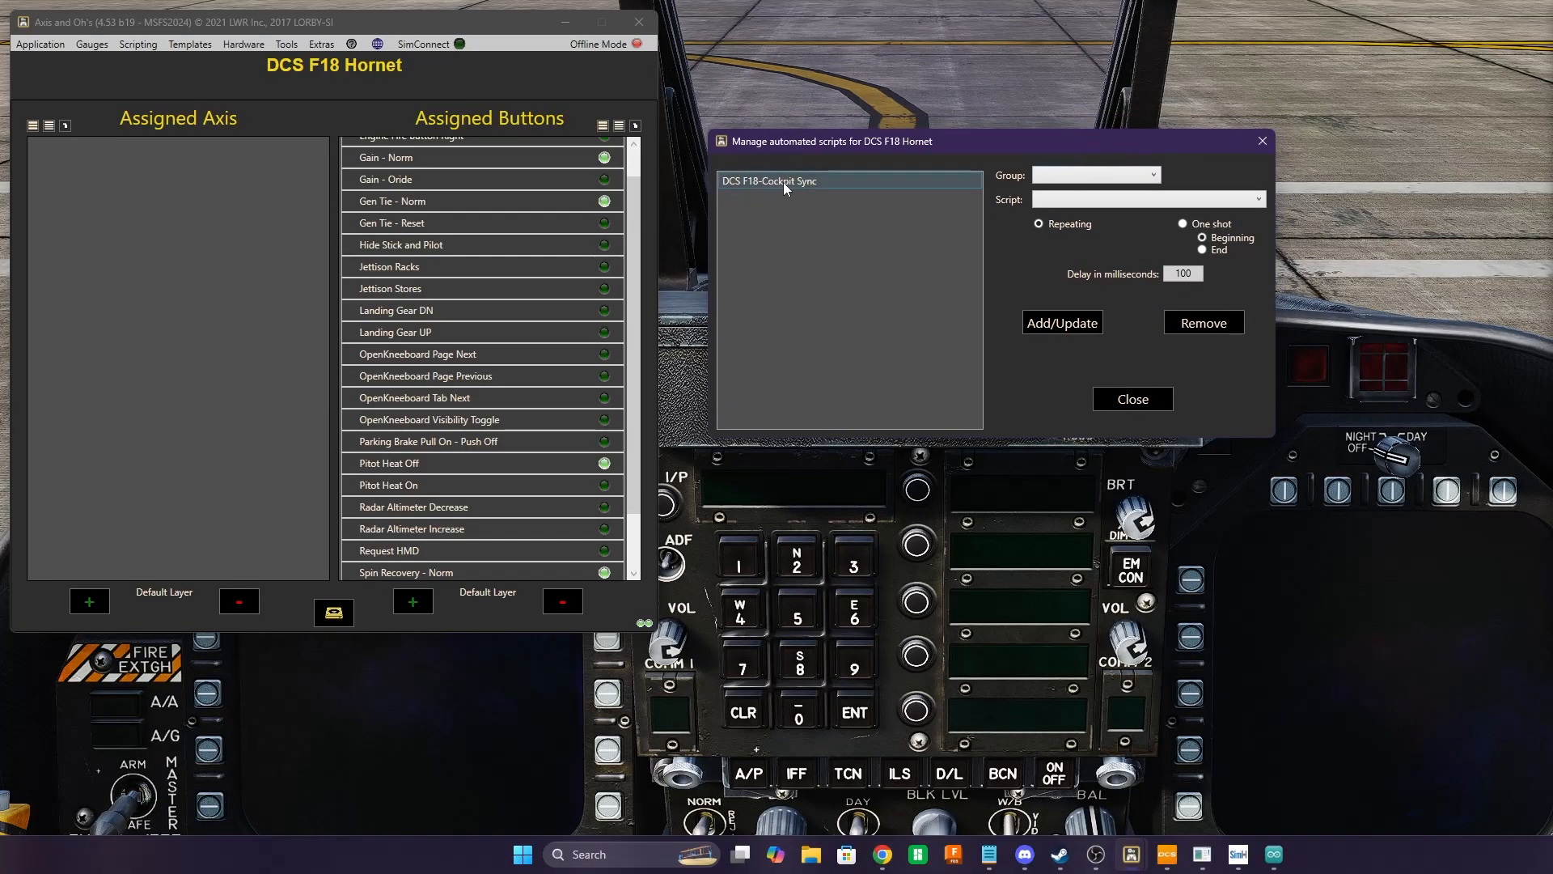
Select the DCS F18 group and its Cockpit Sync script in the automated scripts manager, and close it without adding or updating anything
left_click(136, 47)
left_click(1153, 175)
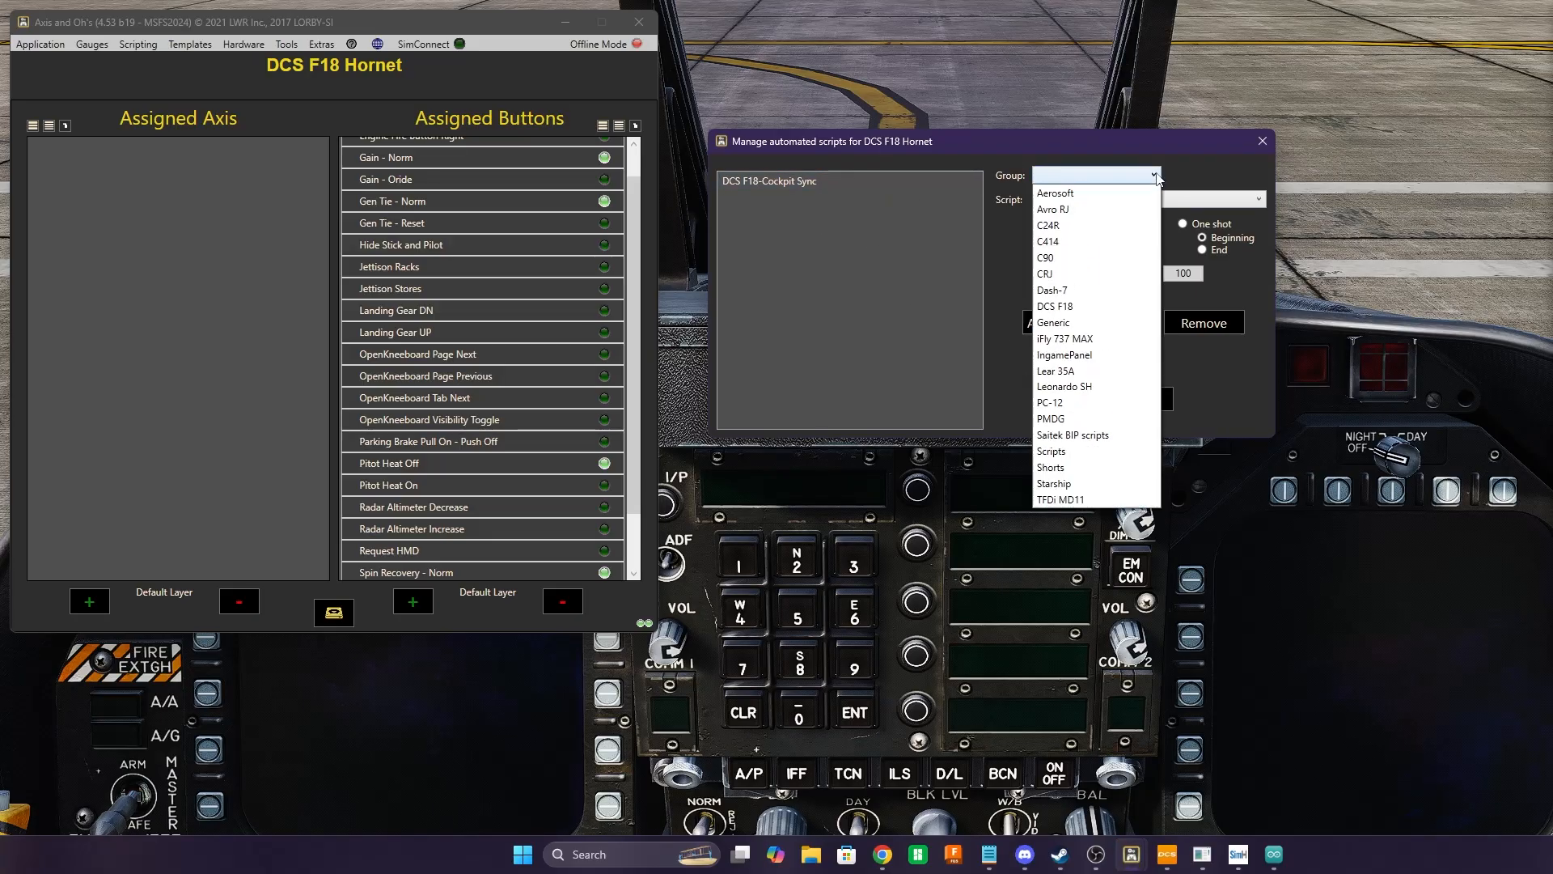
left_click(1077, 305)
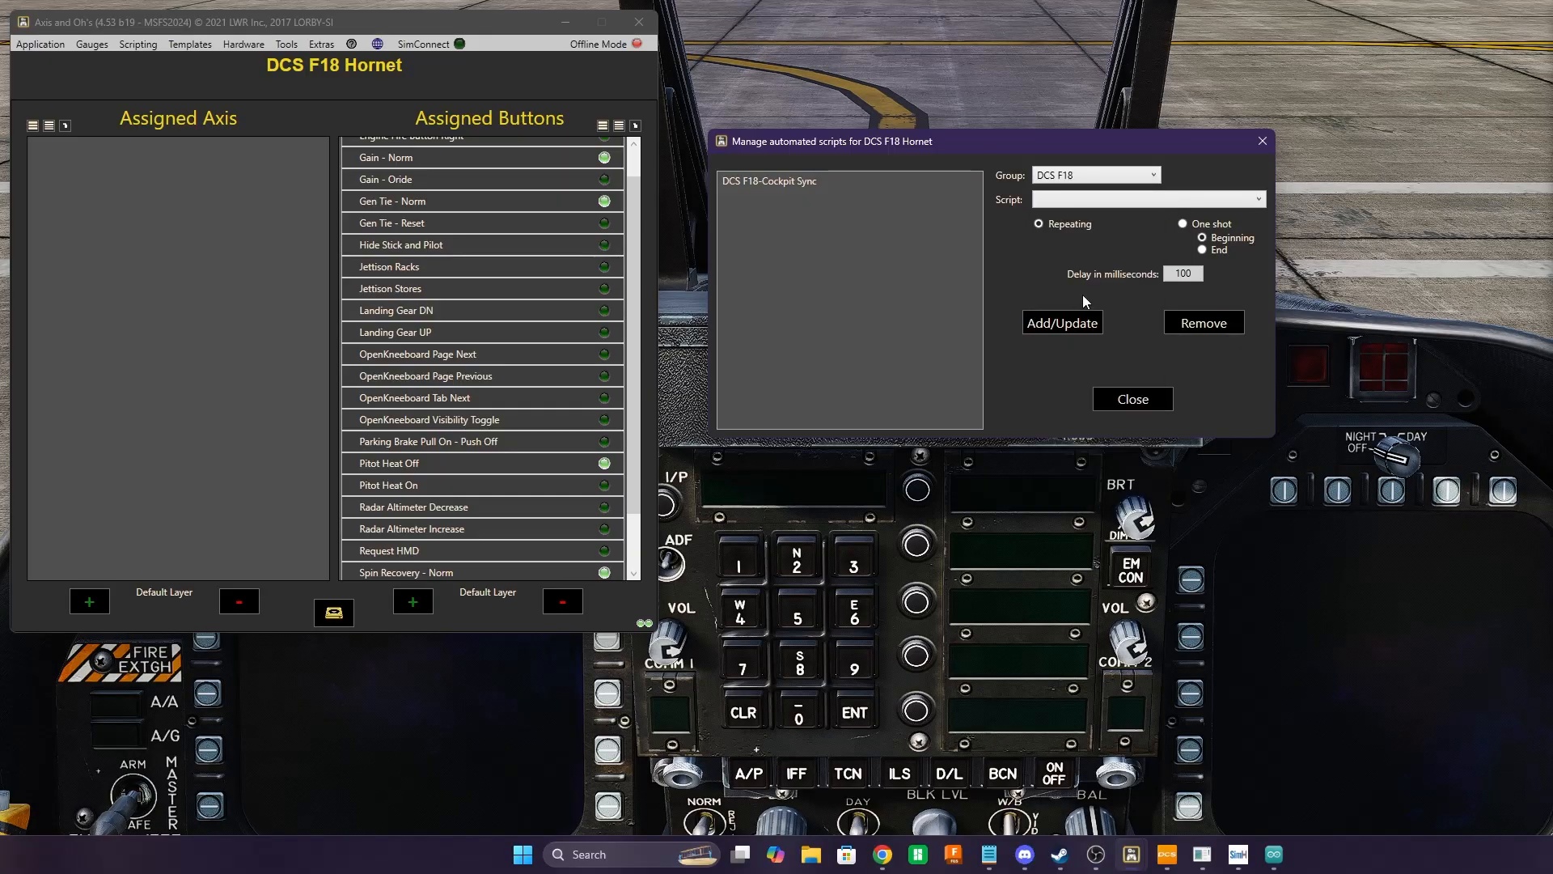
left_click(1260, 199)
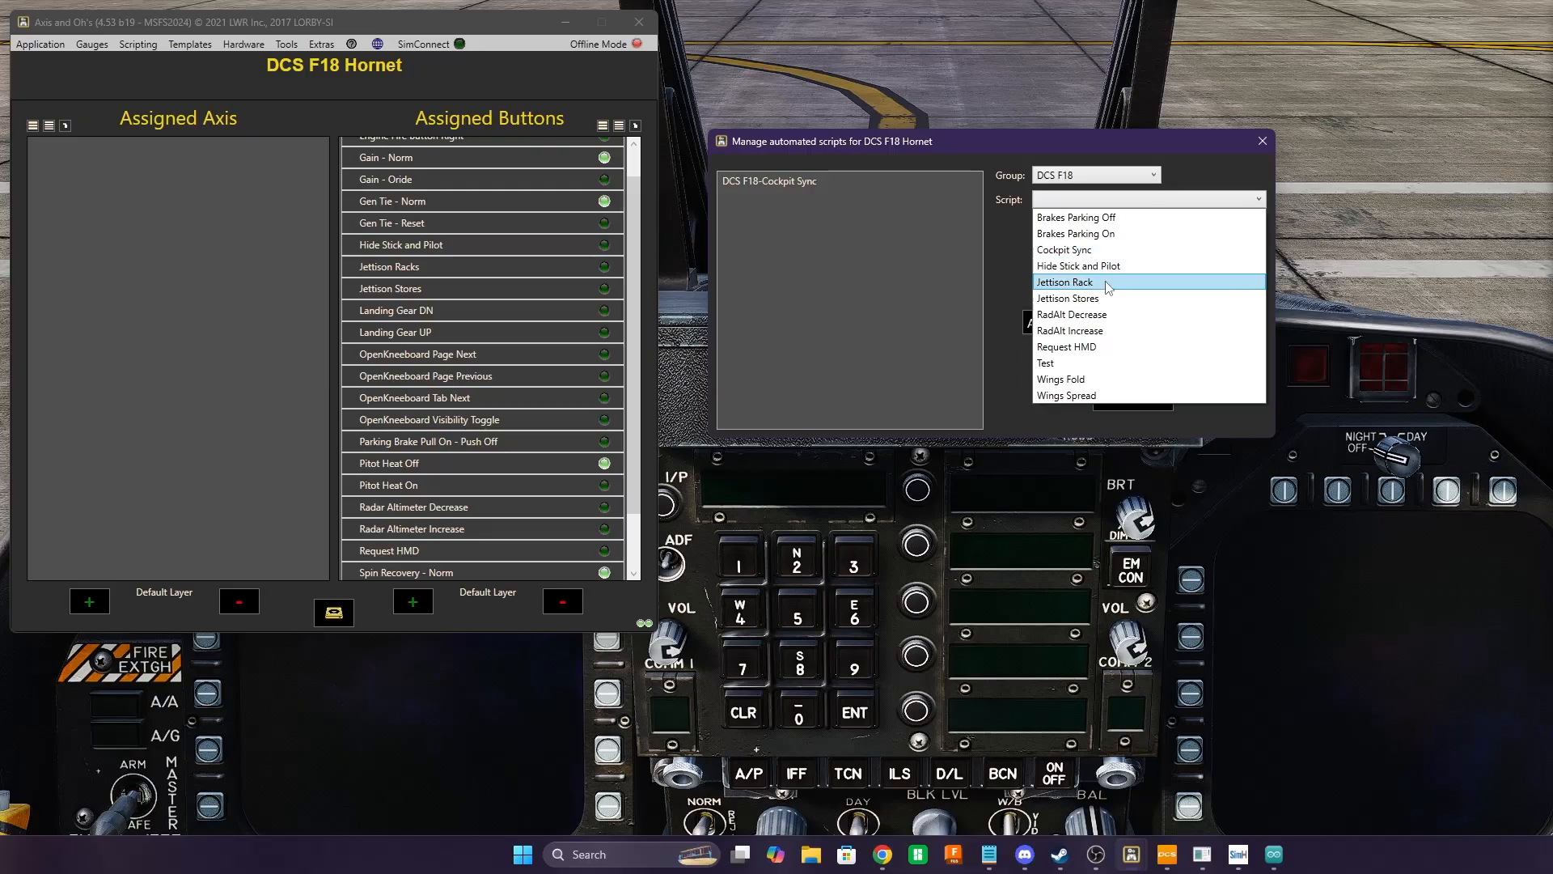
left_click(1075, 250)
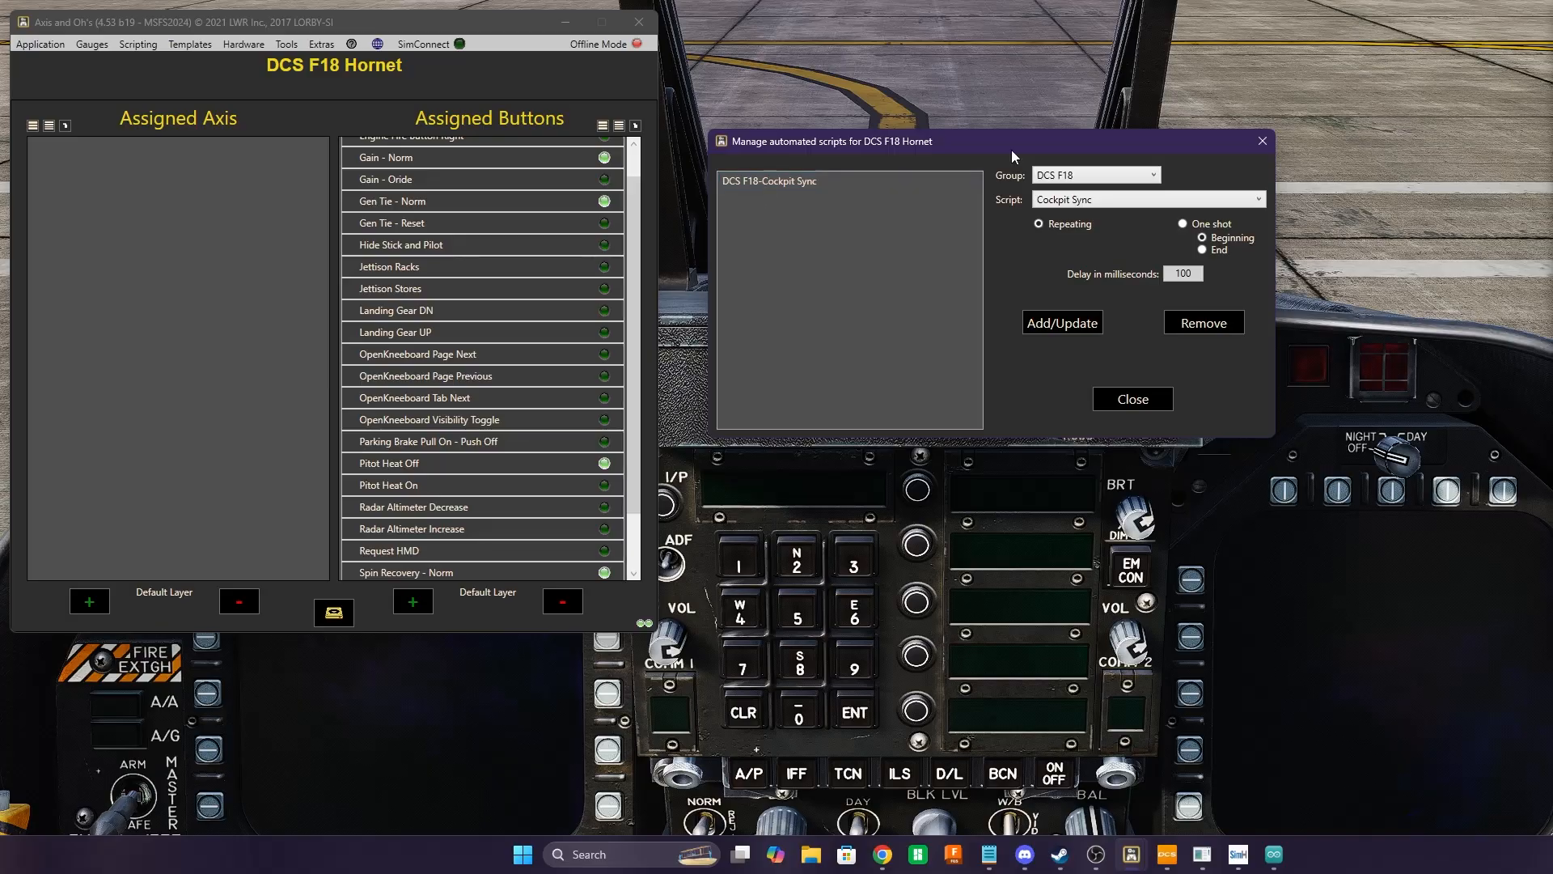
left_click(1252, 143)
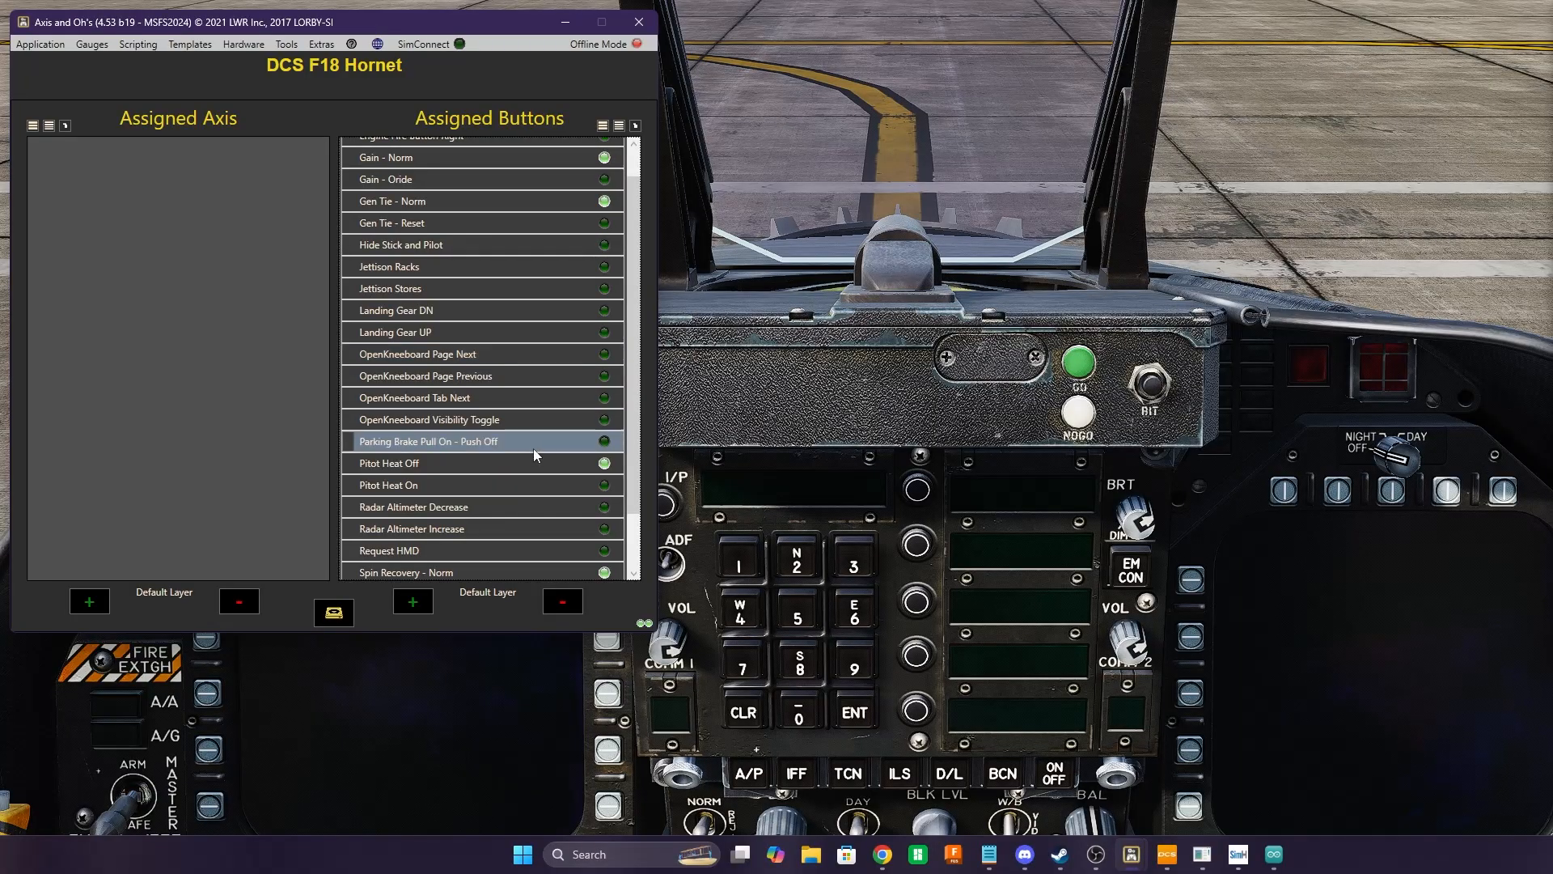
Bring the Engine Fire Button assignments into view, switch to the DCS cockpit to raise the right engine fire button's guard, and return to Axis and Ohs
left_click_drag(629, 329, 641, 300)
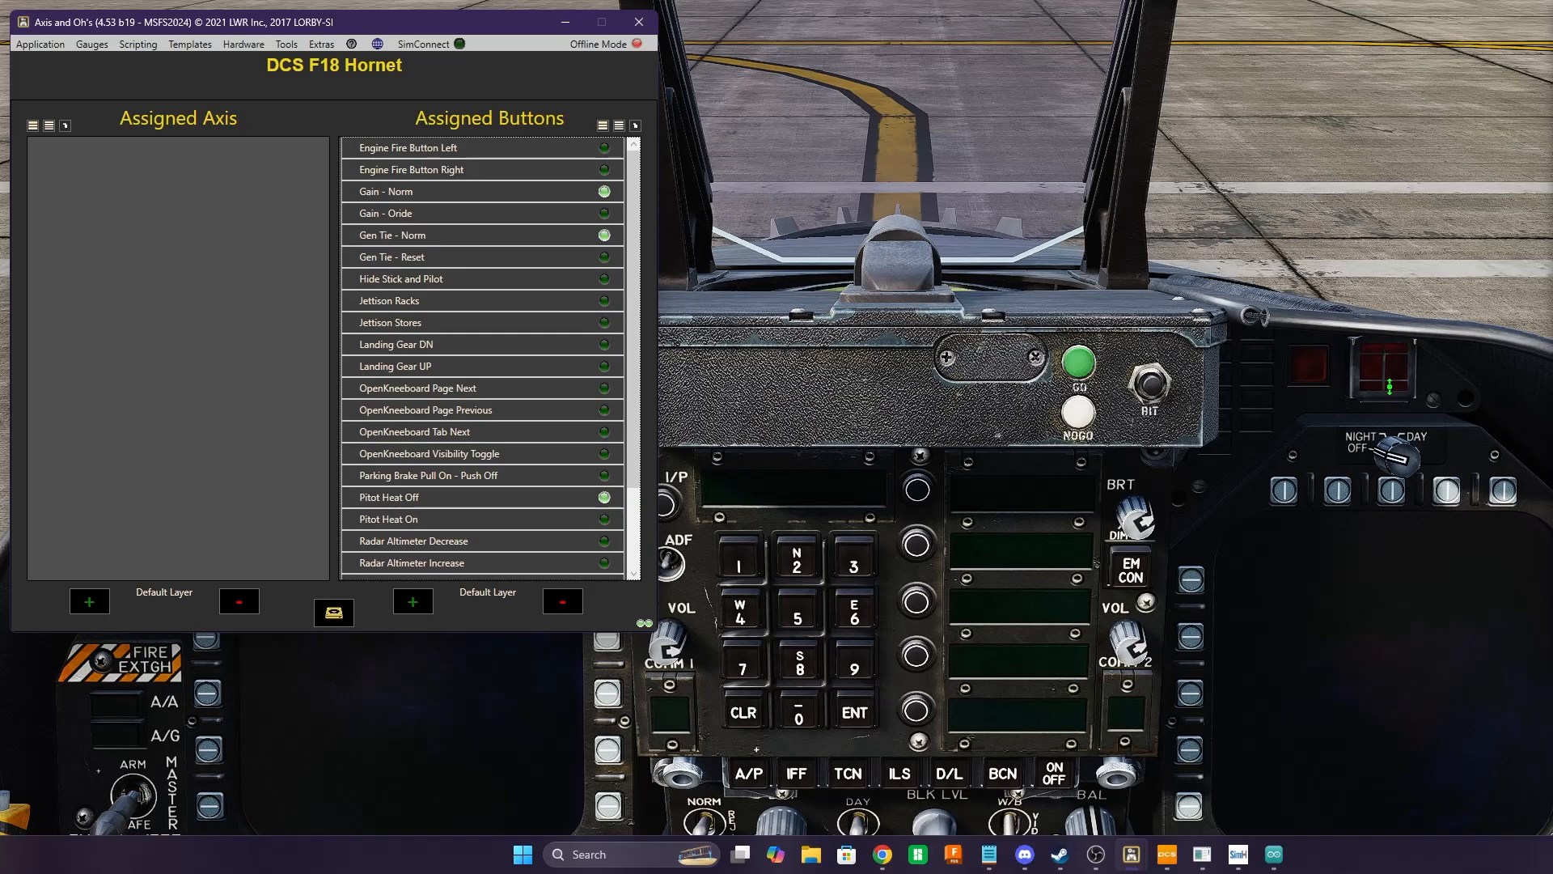
left_click(972, 391)
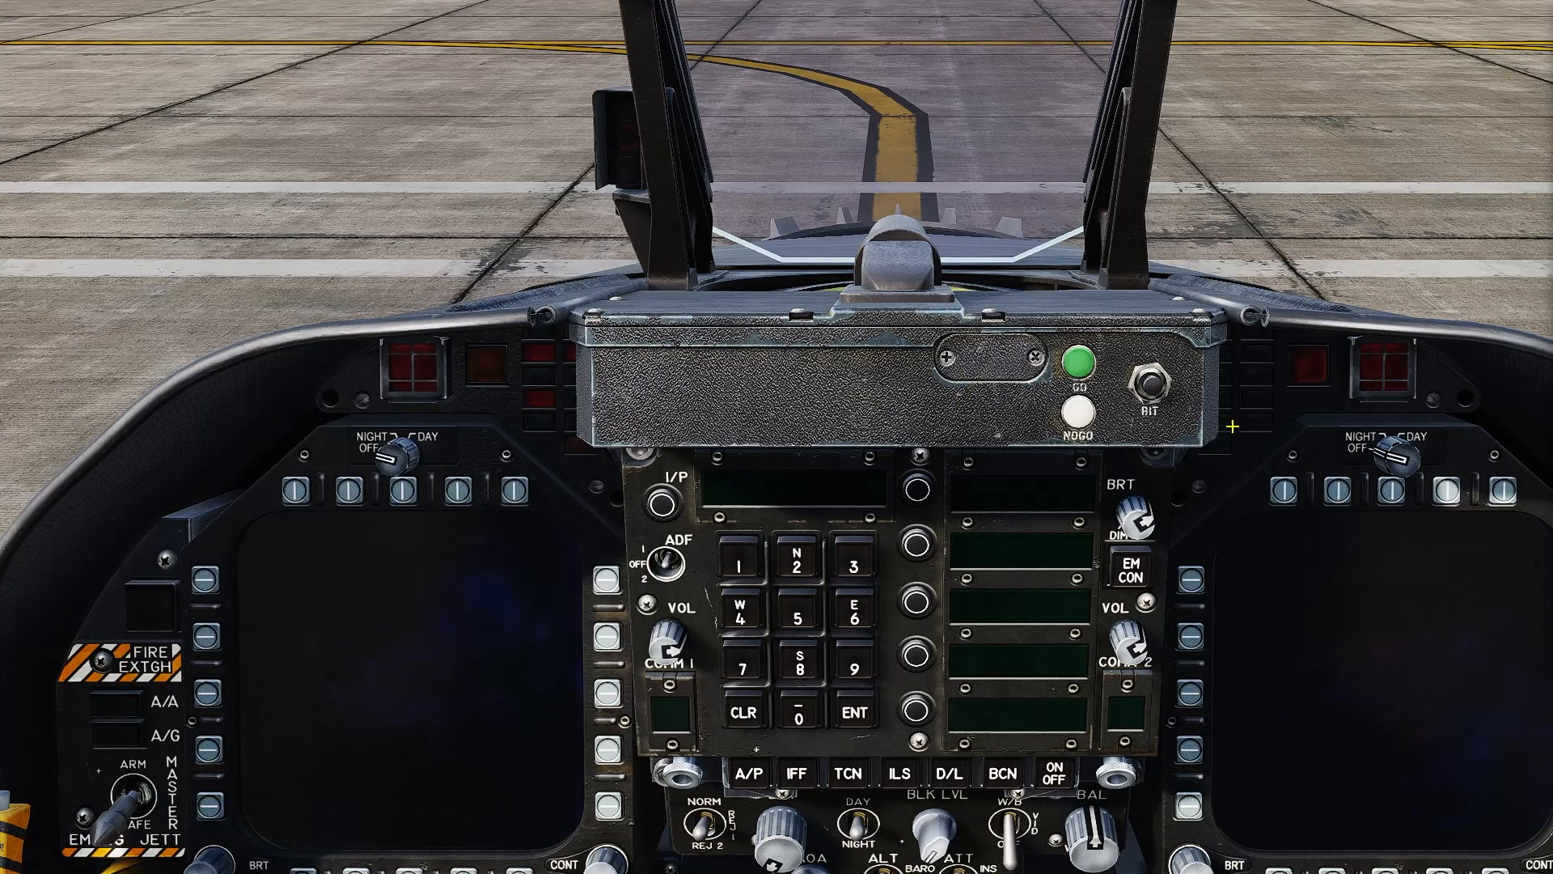
right_click(1368, 387)
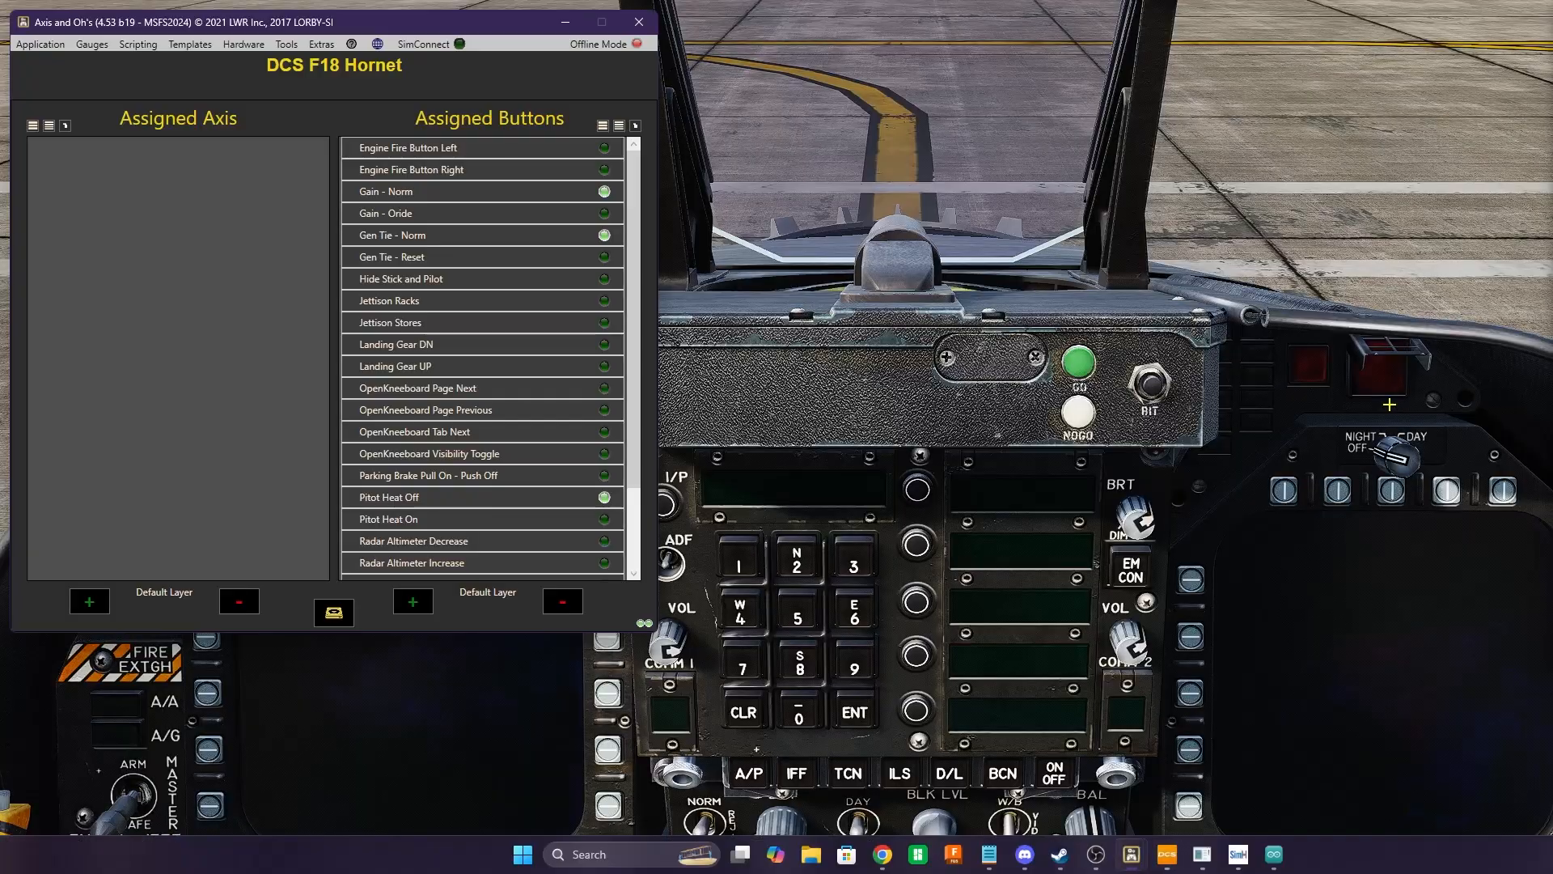
key("alt+Tab")
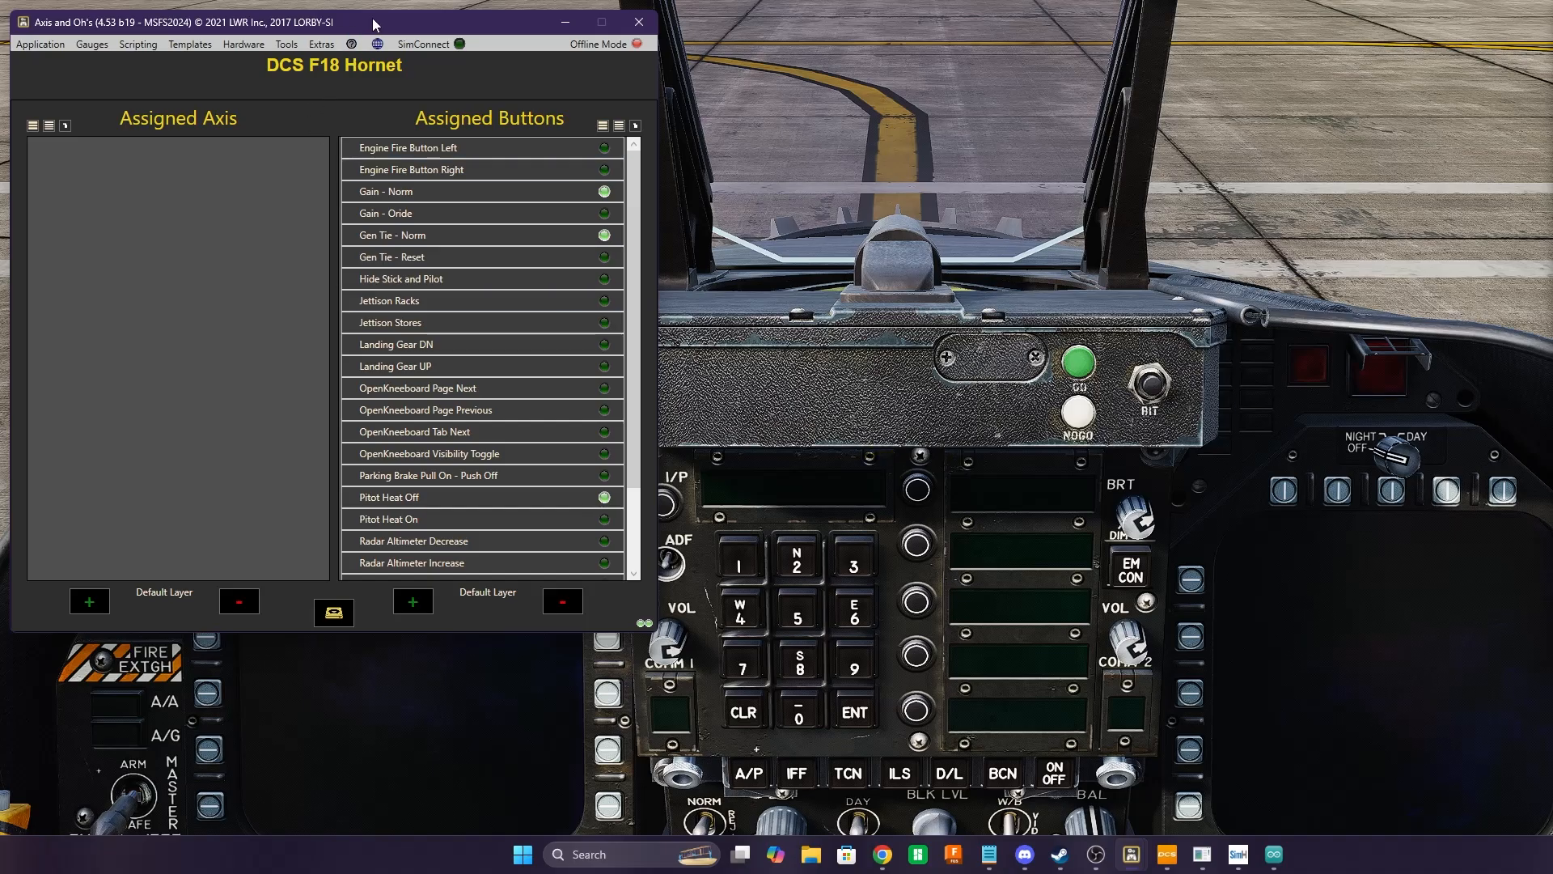
Move the Axis and Ohs window clear of the cockpit's left engine fire button and switch to the DCS cockpit
left_click_drag(376, 22, 1202, 117)
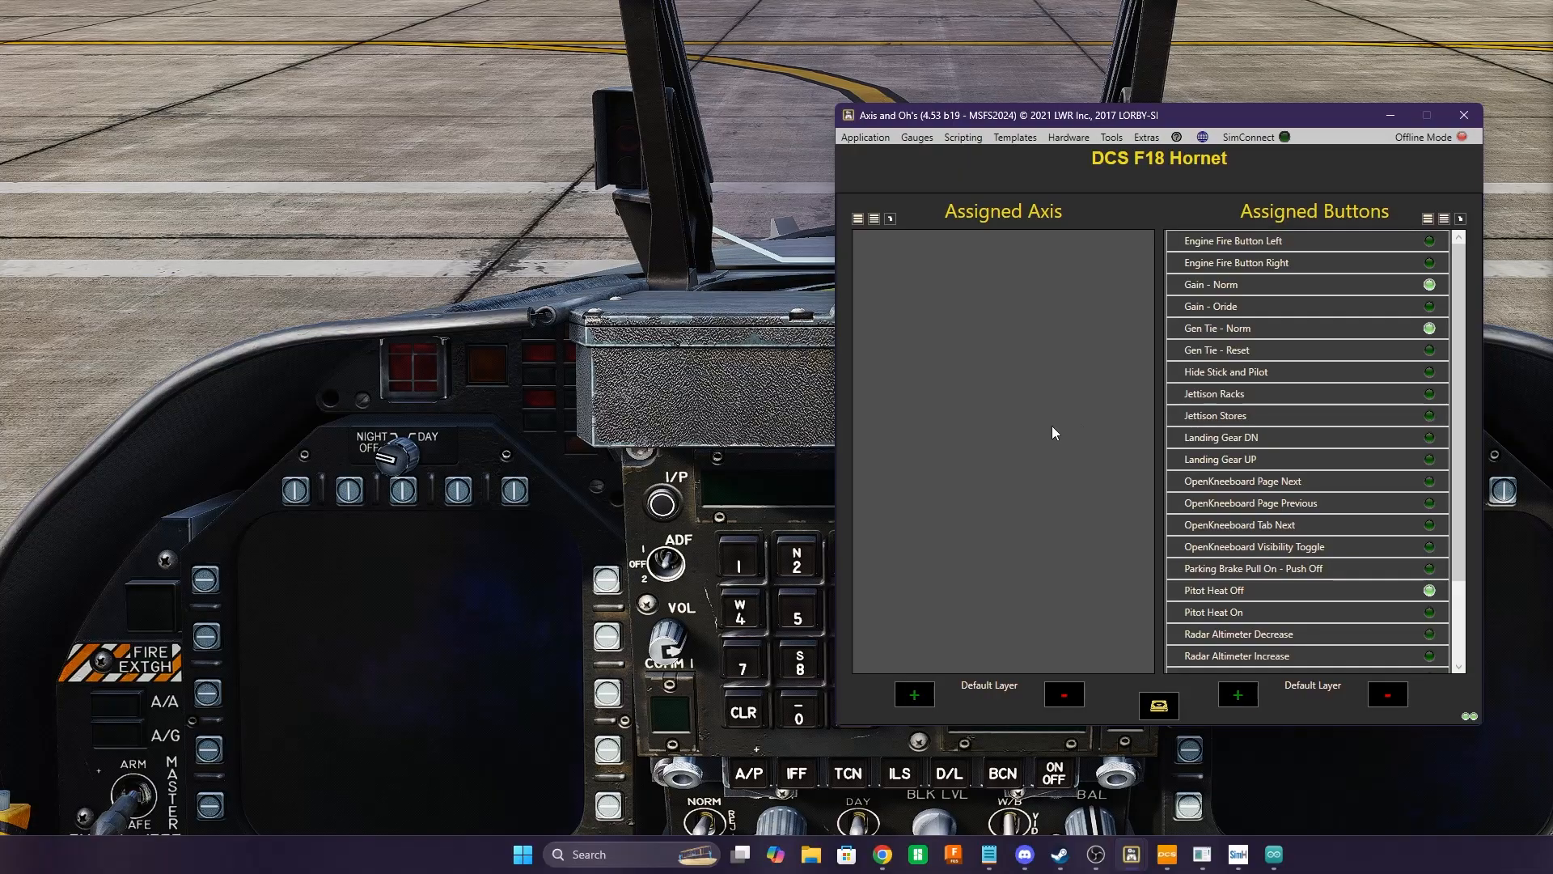
left_click(662, 421)
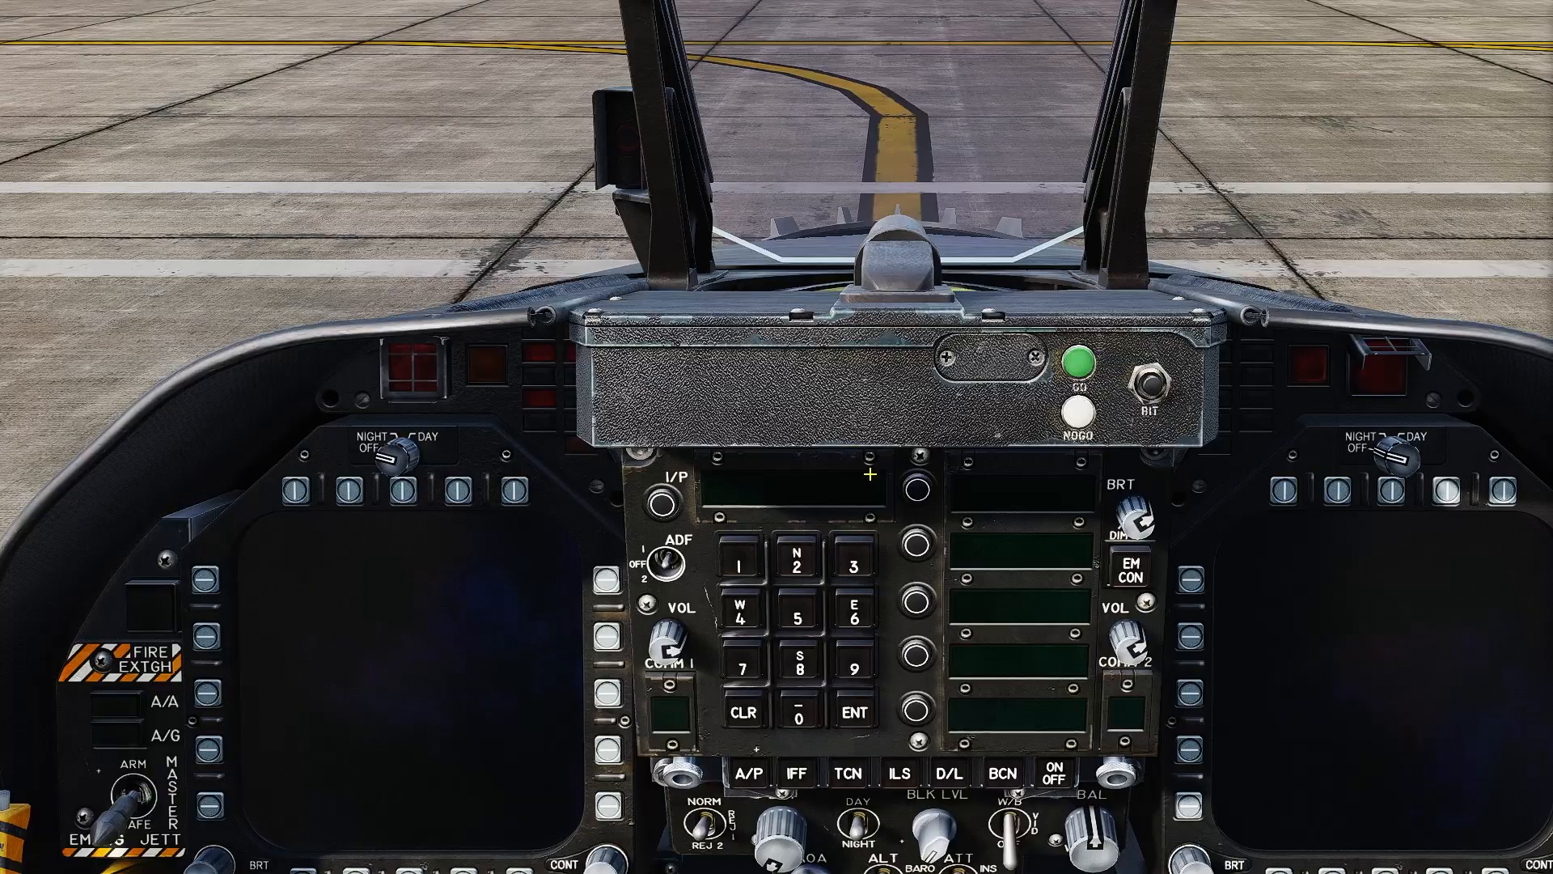